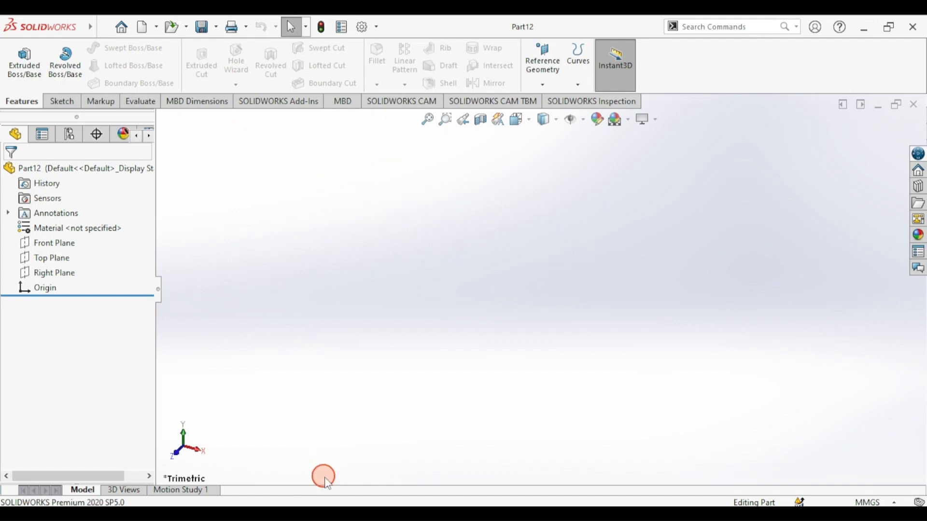
- View draft.png at 100% in Photos, then return to Part12 and start an Extruded Boss/Base
left_click(464, 515)
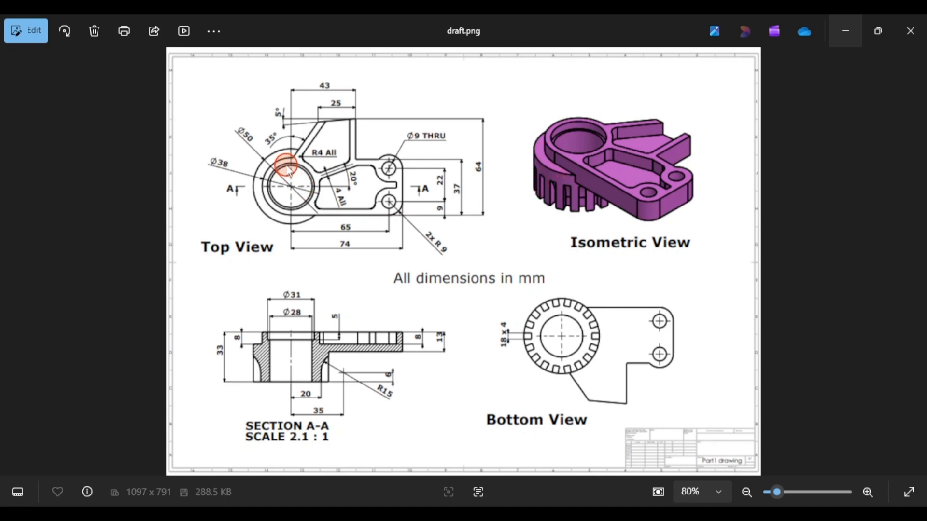
scroll(289, 171, "up", 1)
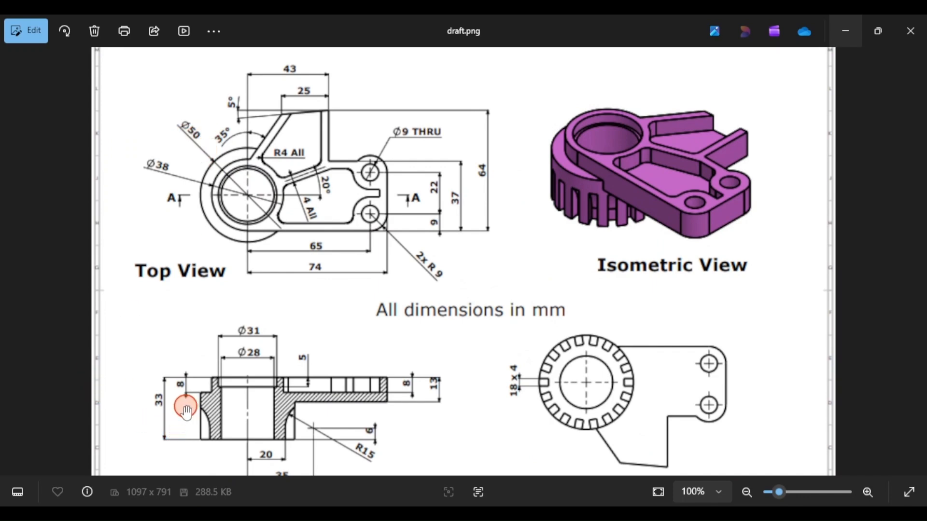
left_click(299, 512)
left_click(21, 61)
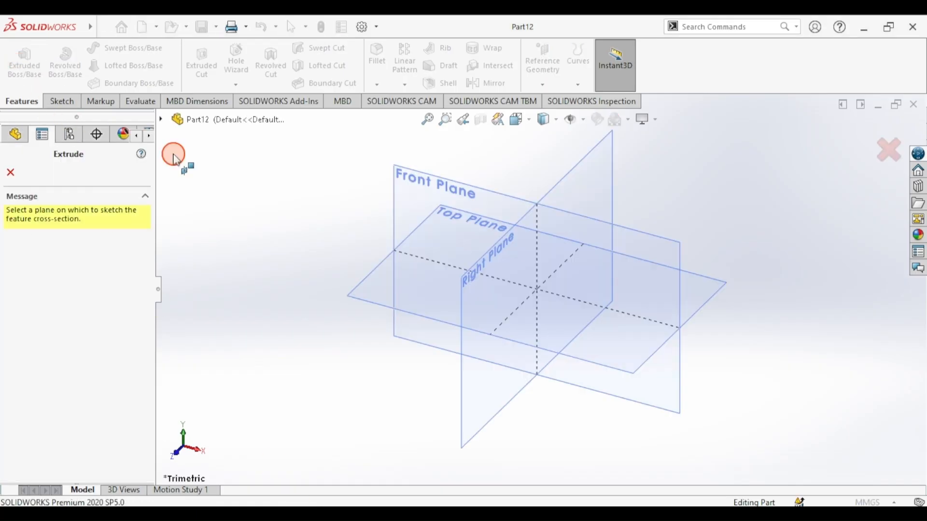
- Sketch an origin-centred circle on the Top Plane, dimension it to 50 mm diameter, and exit the sketch
left_click(375, 285)
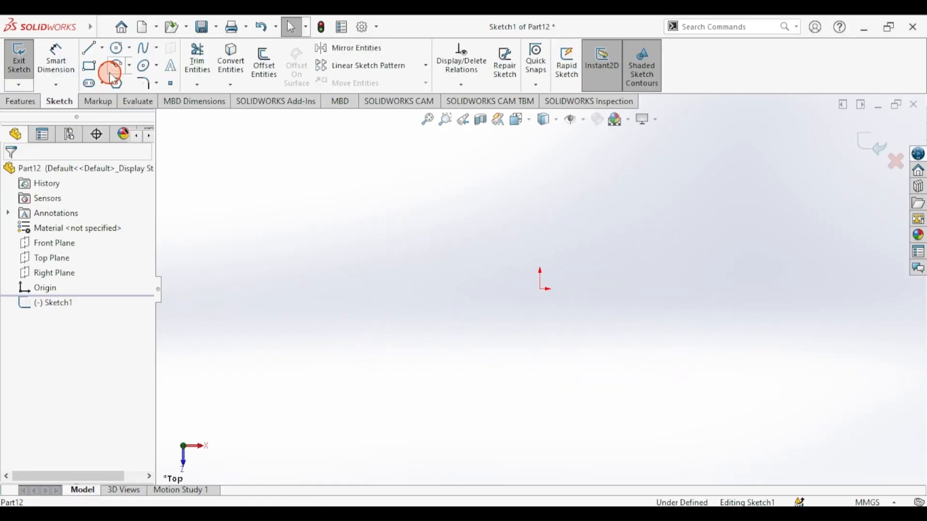
left_click(126, 48)
left_click(132, 65)
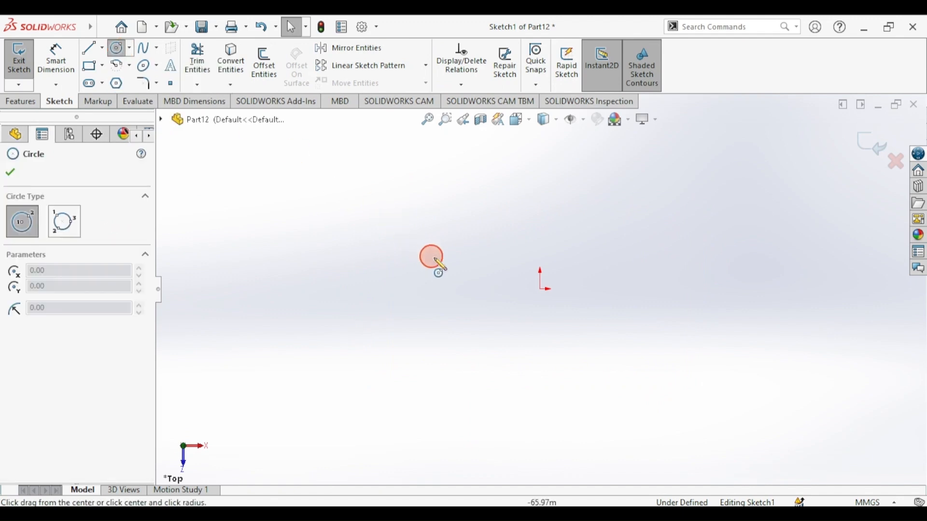
left_click(542, 289)
left_click(474, 211)
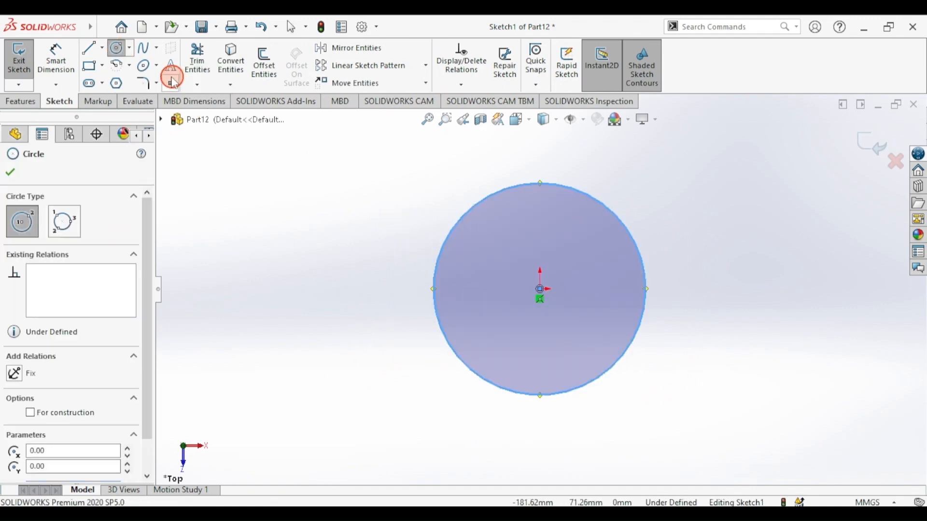
left_click(57, 58)
left_click(462, 227)
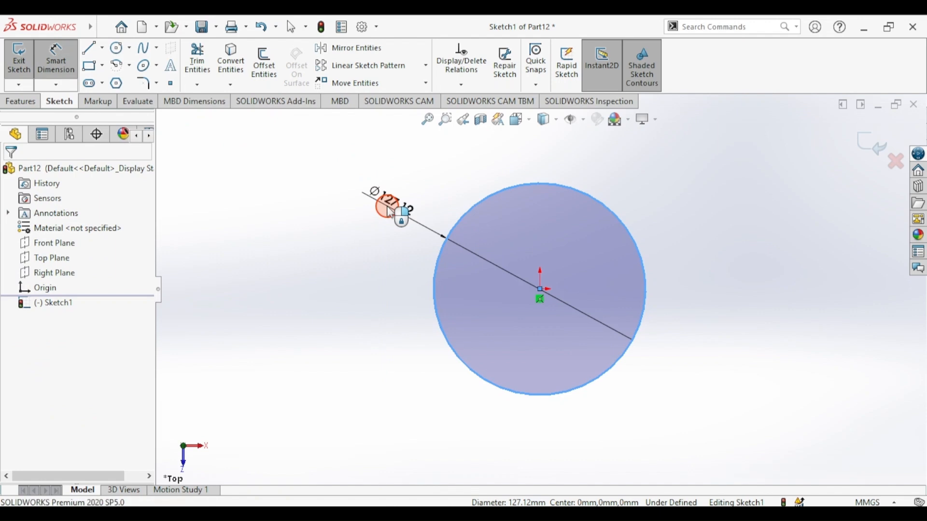
left_click(389, 203)
type("50")
key("Return")
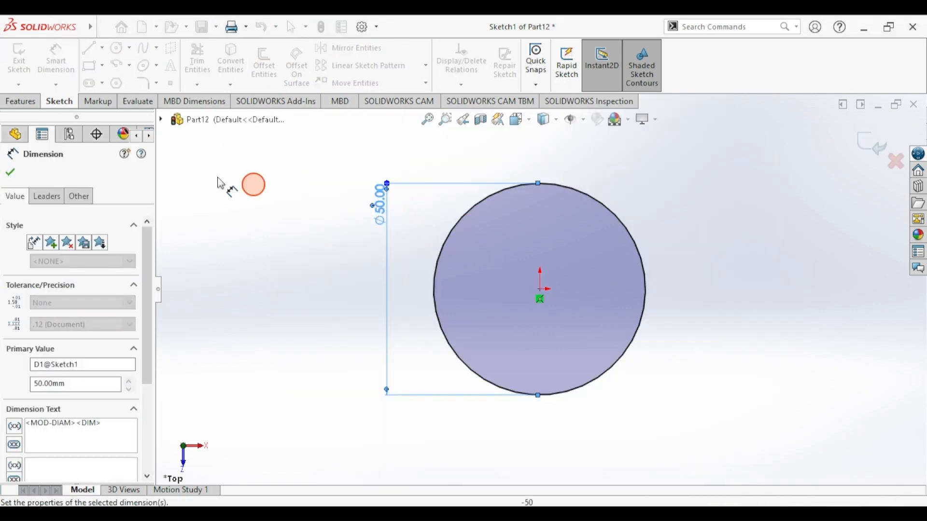
left_click(19, 62)
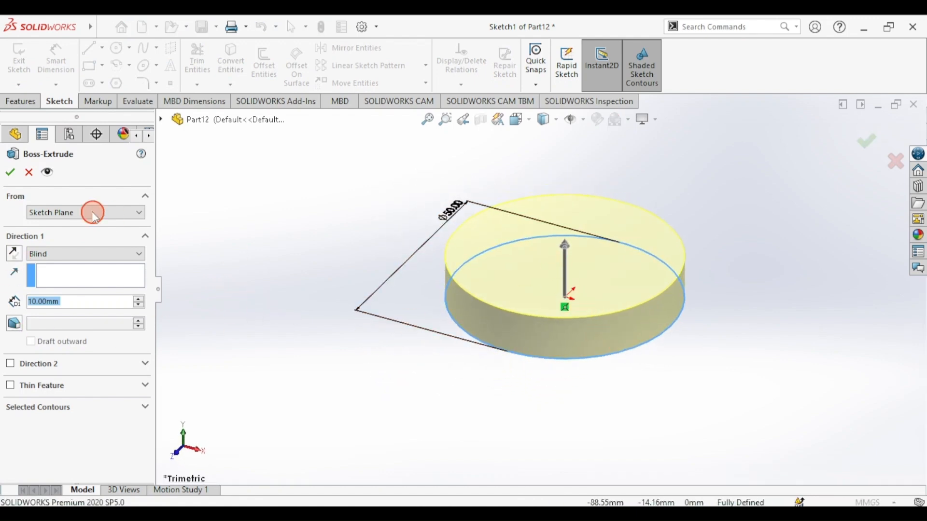
- Extrude the circle downward 25 mm (depth entered as 33-8), then recheck the reference drawing
left_click(13, 259)
left_click(42, 299)
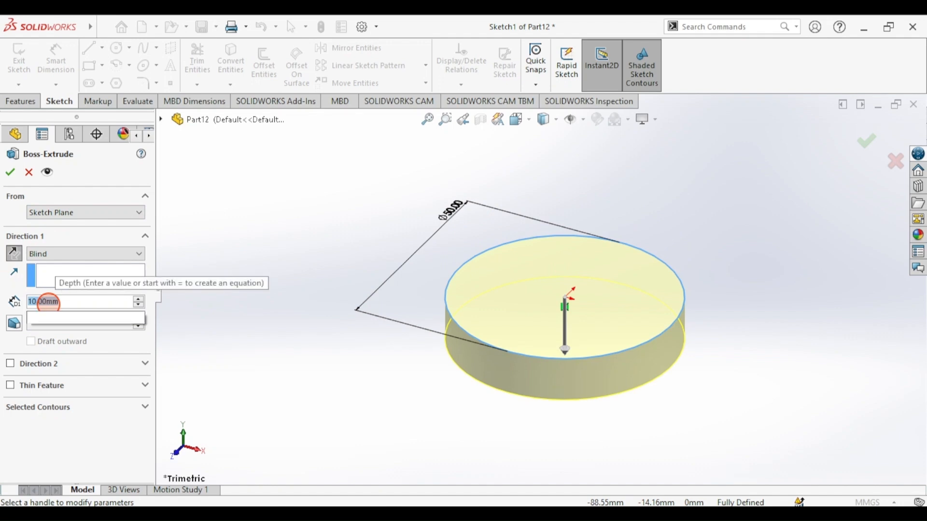
type("33.8")
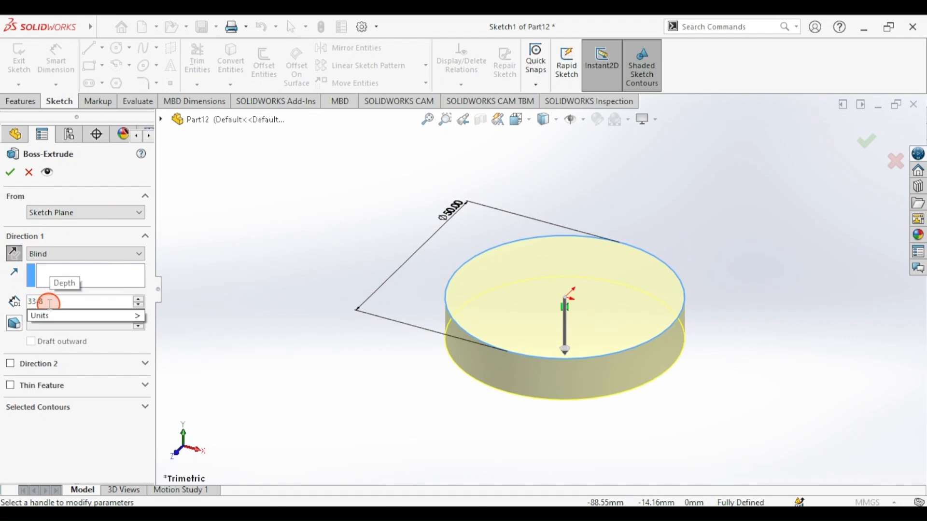
key("Return")
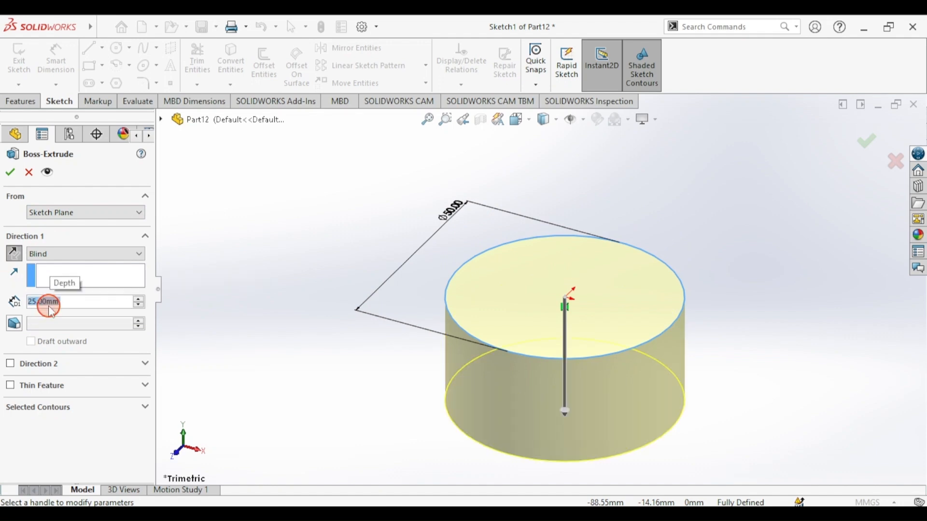
left_click(11, 172)
left_click(333, 514)
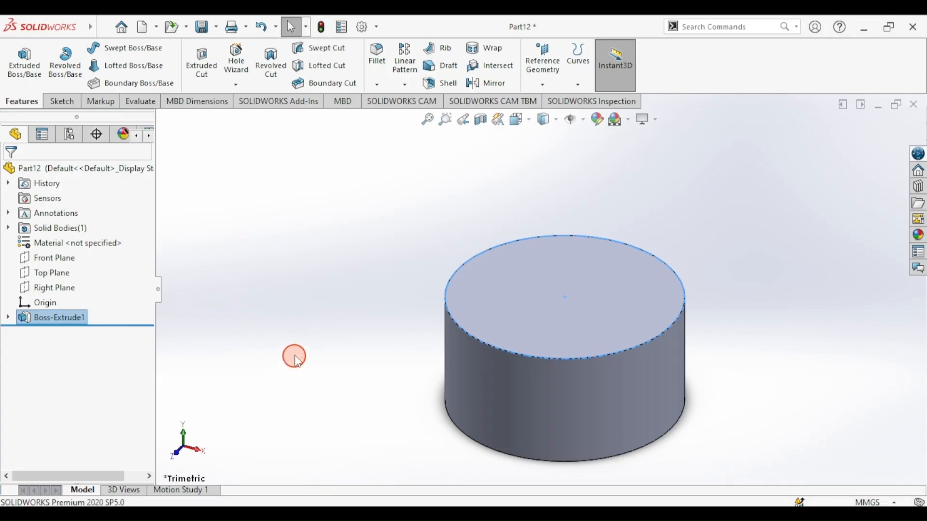
left_click(543, 60)
- Create Plane1 offset 33 mm from the cylinder's bottom face, flipped to sit above the part
left_click(548, 108)
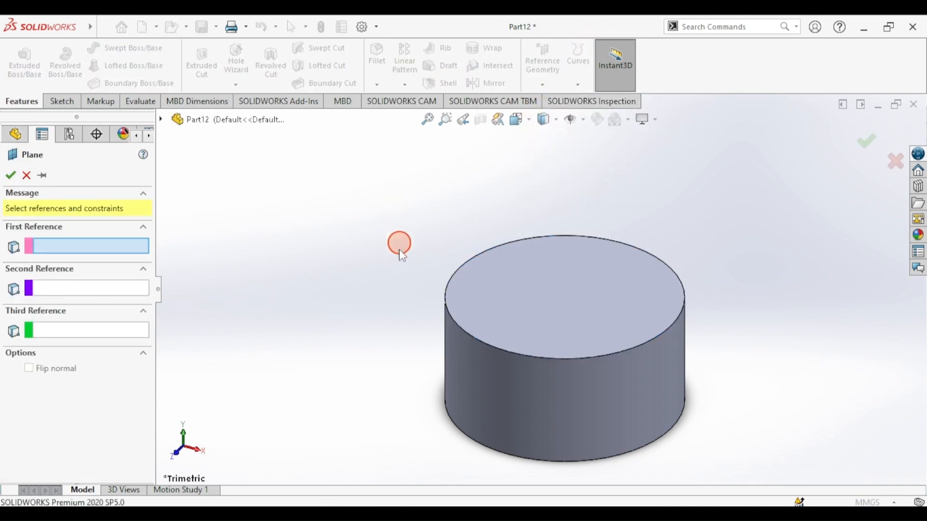
middle_click_drag(415, 344, 473, 381)
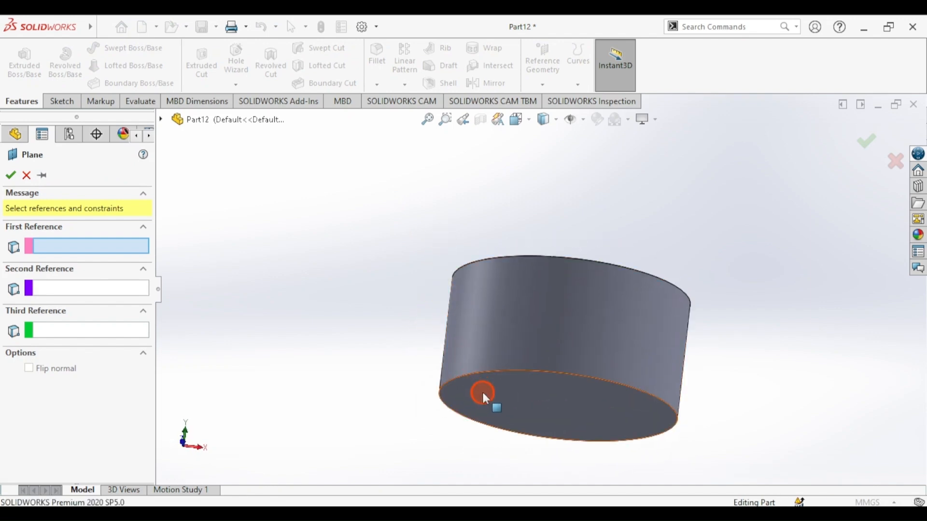
left_click(482, 390)
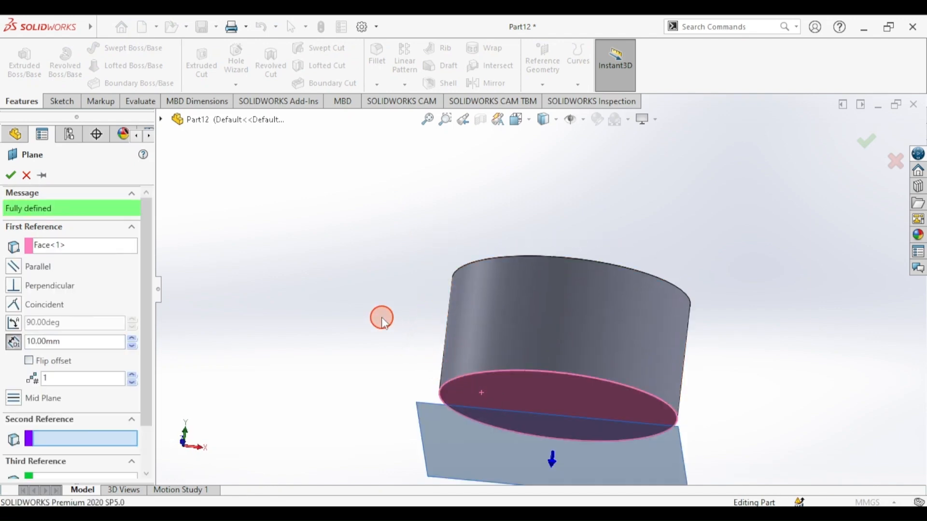
key("ctrl+7")
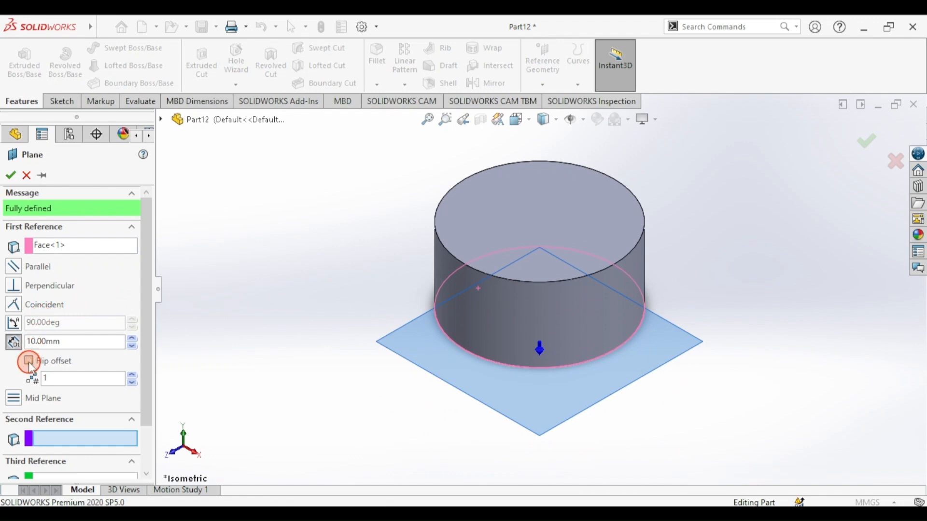
left_click(30, 366)
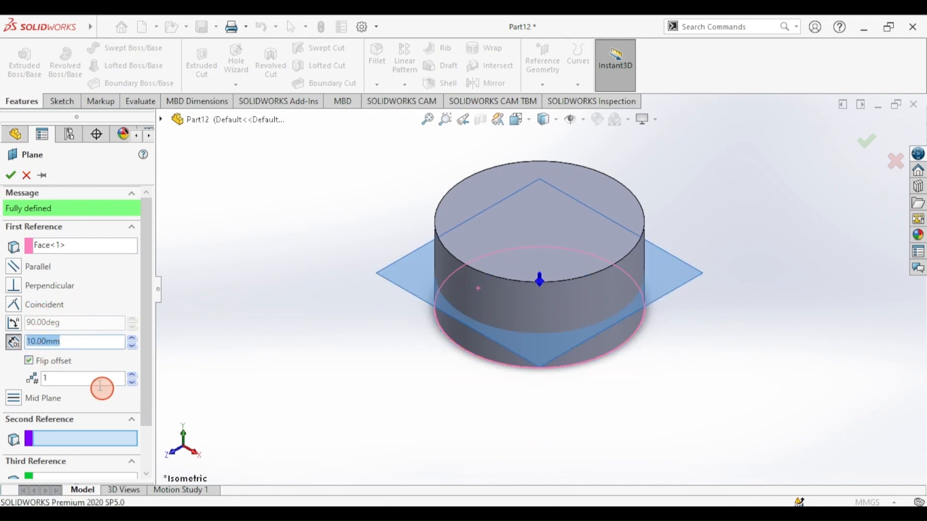
type("33")
key("Return")
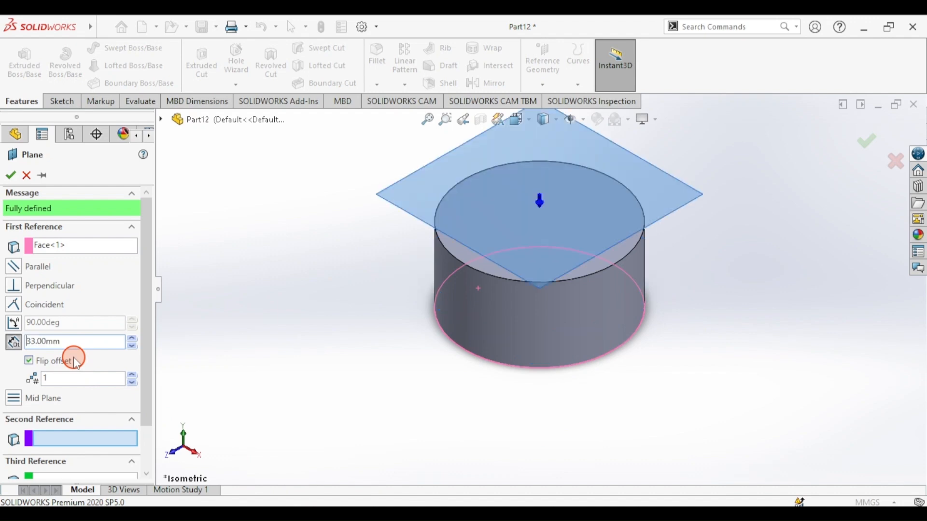
left_click(12, 176)
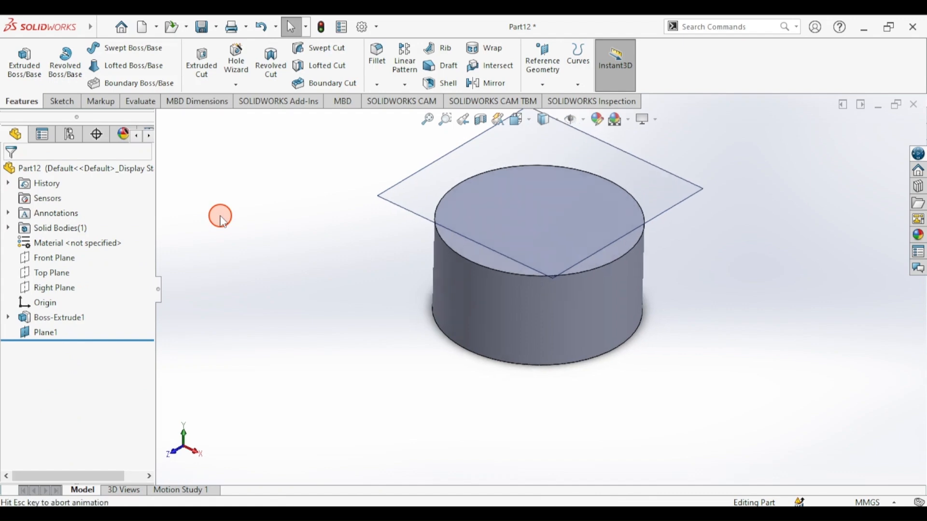
- Return to the isometric view and start a new sketch
key("ctrl+7")
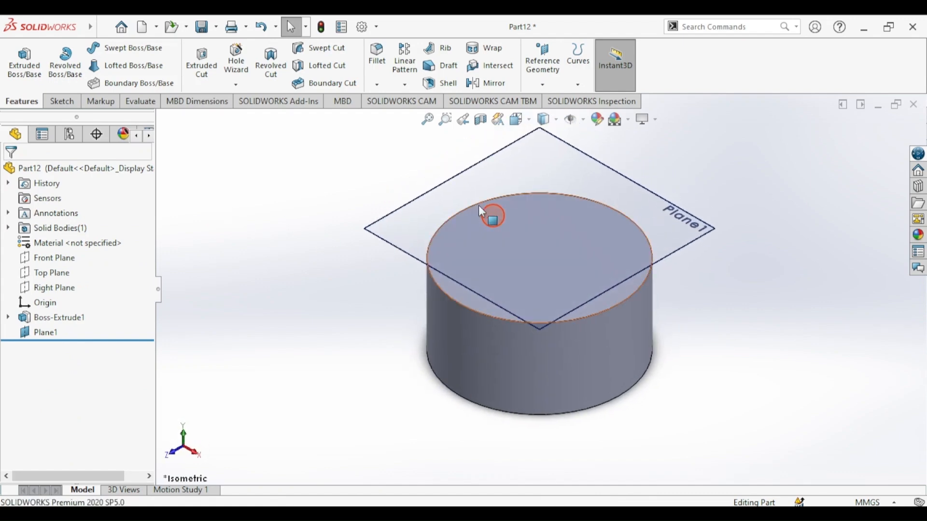
left_click(61, 101)
left_click(32, 75)
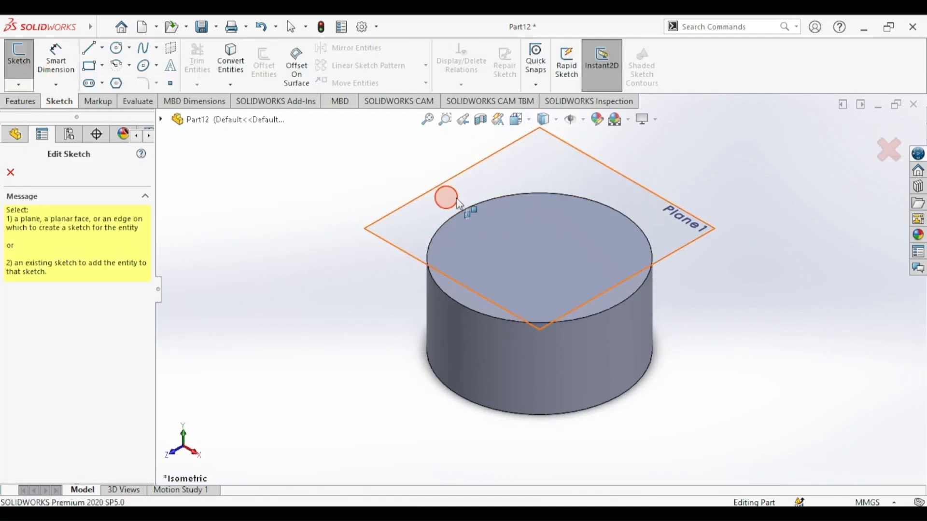
- Open Sketch2 on Plane1
left_click(575, 154)
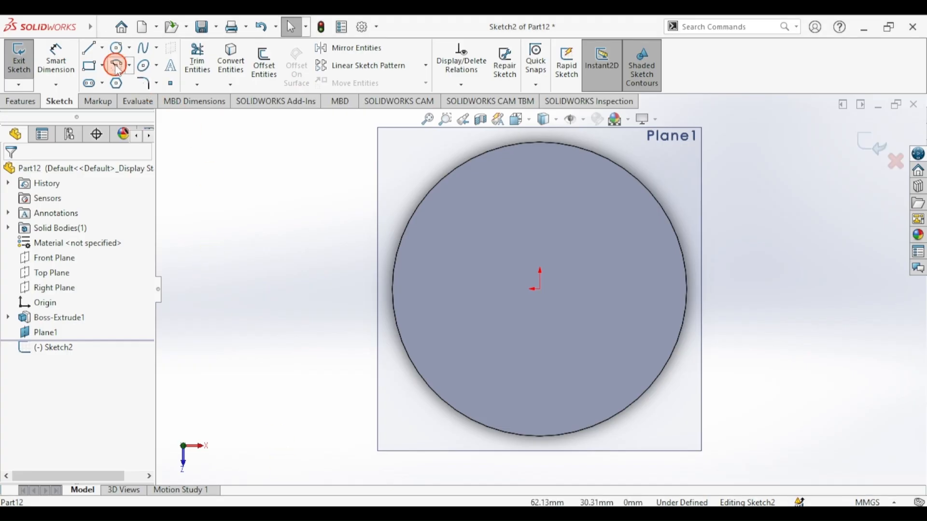
- Sketch an origin-centred circle on Plane1, dimension it to 38 mm diameter, then view draft.png
left_click(116, 48)
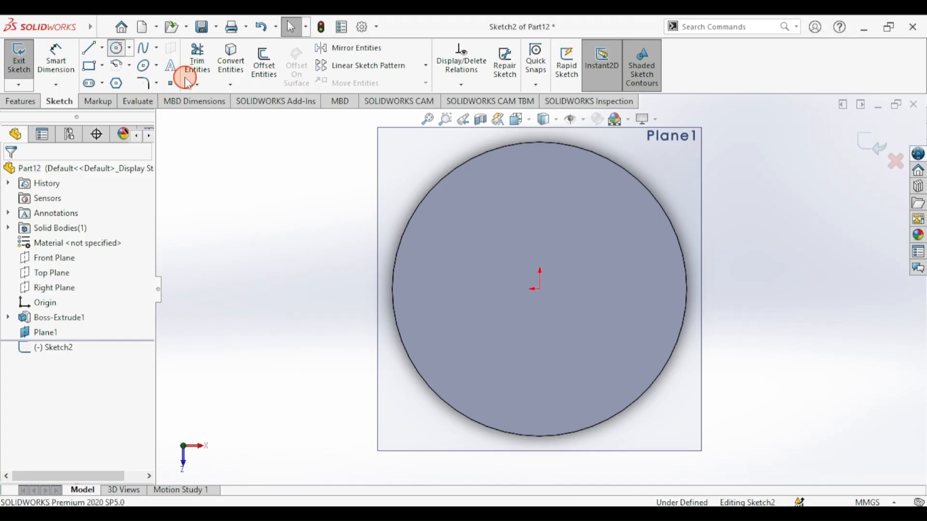
left_click(540, 289)
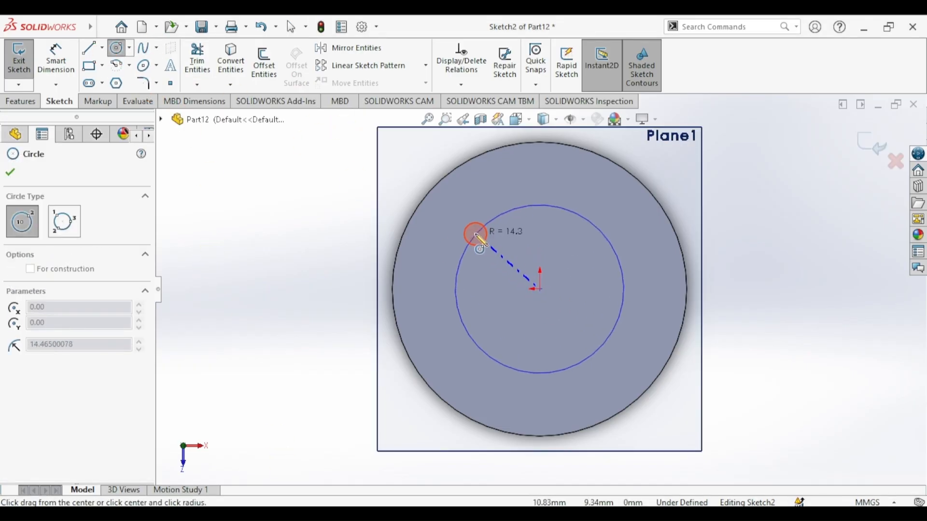
left_click(470, 239)
left_click(56, 61)
left_click(463, 242)
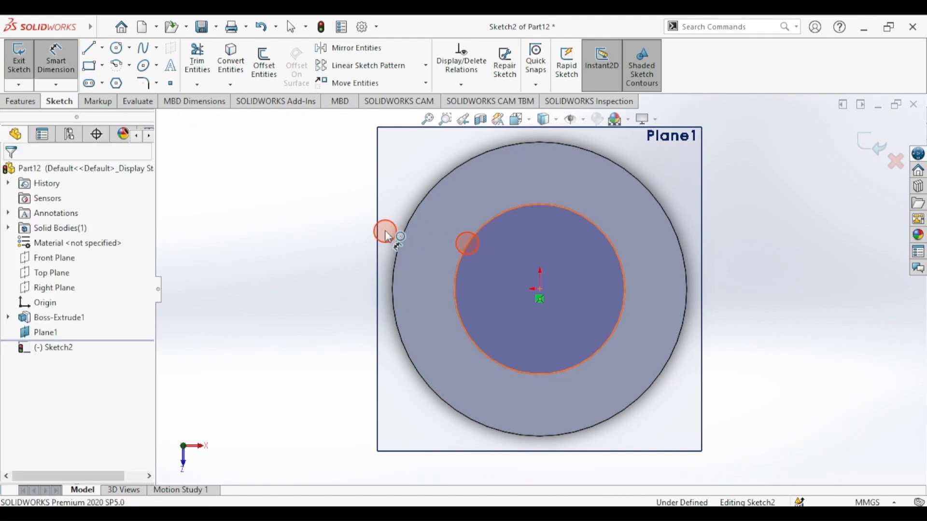
left_click(319, 205)
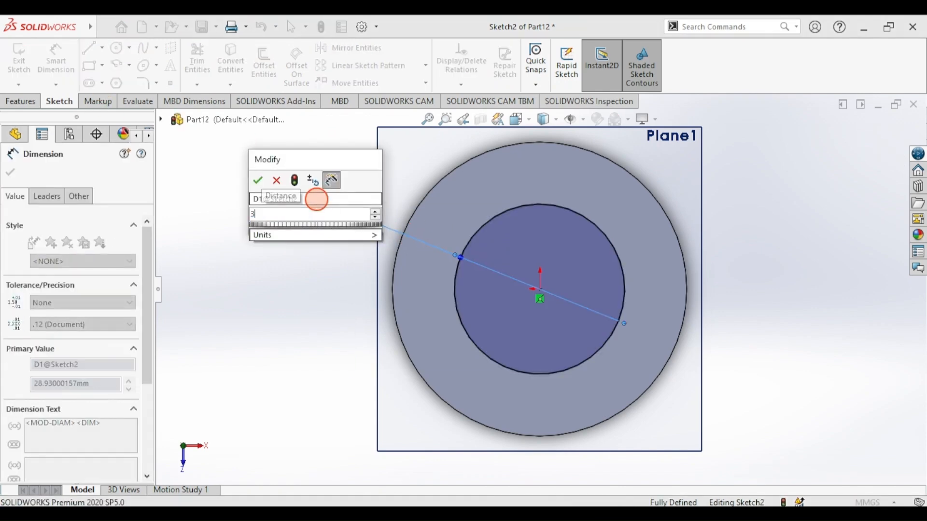
key("Return")
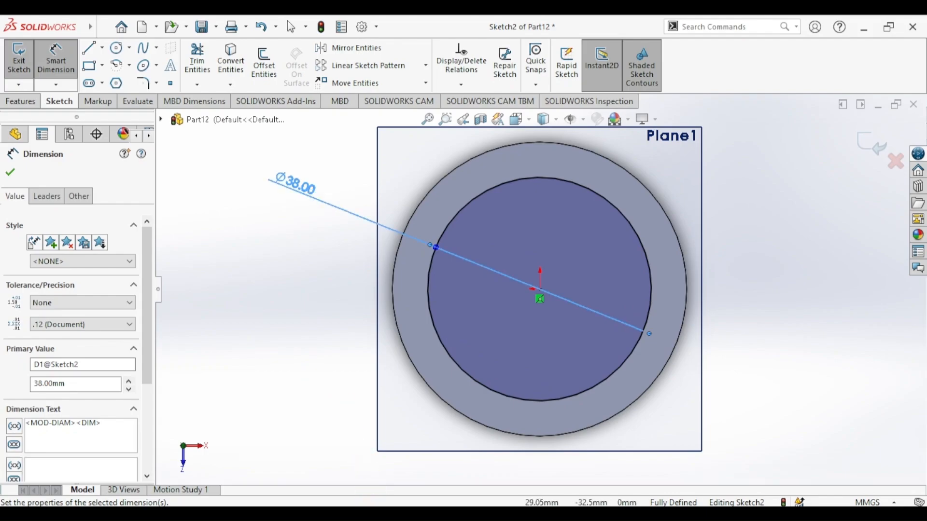
left_click(398, 516)
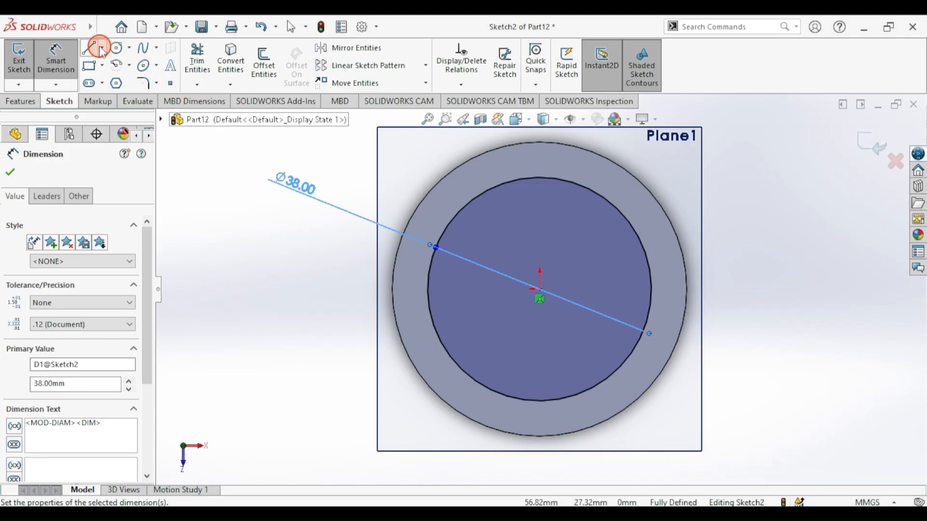
- From the circle's bottom, sketch a line right, a line up, a tangent arc, and a short line left
left_click(102, 47)
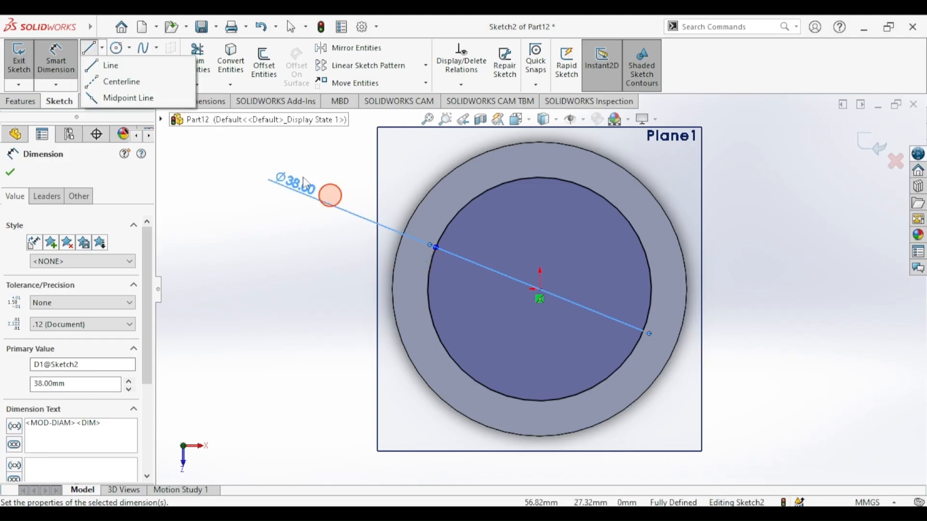
left_click(91, 47)
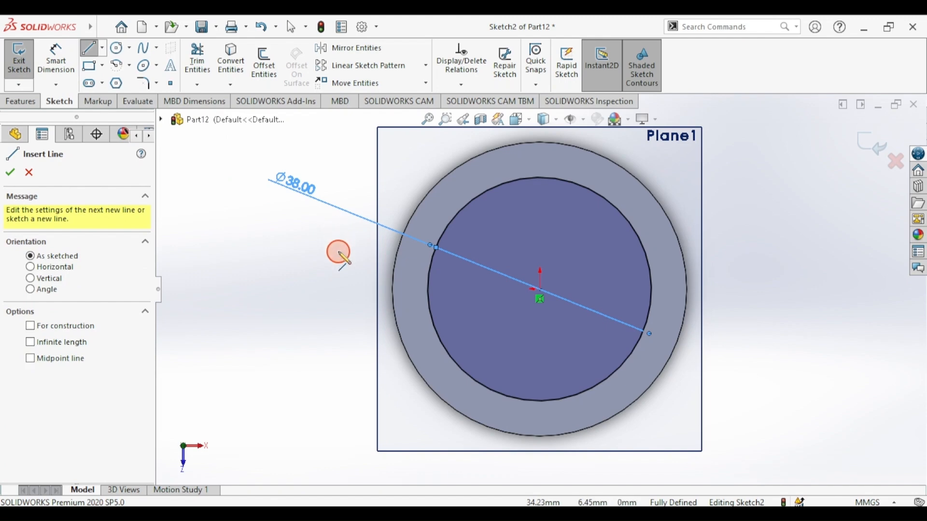
middle_click_drag(337, 244, 343, 273, "shift")
mouse_move(393, 293)
middle_mouse_down("ctrl")
mouse_move(284, 285)
mouse_move(185, 293)
middle_mouse_up("ctrl")
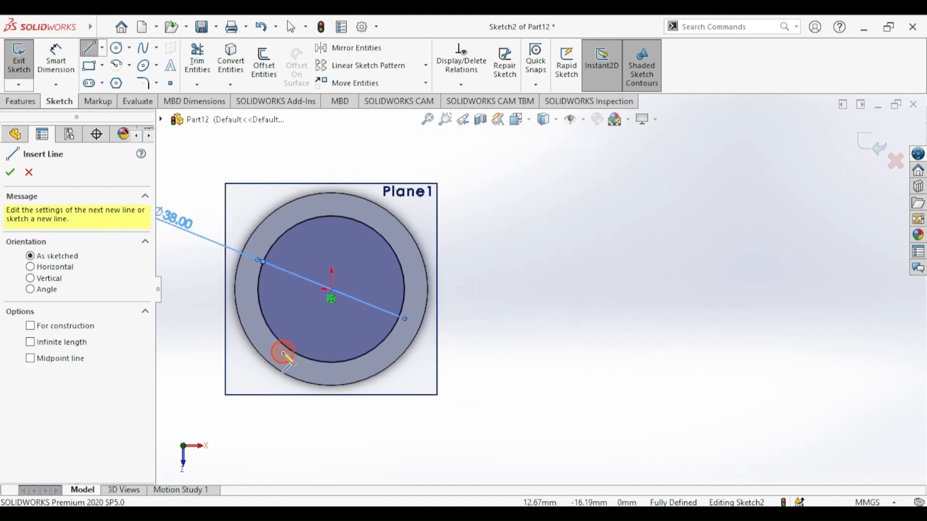
left_click(336, 362)
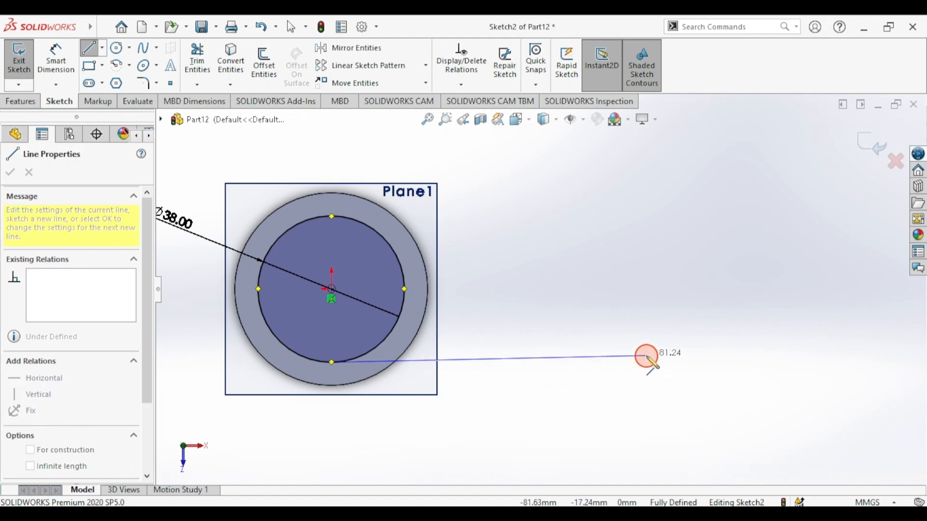
left_click(646, 356)
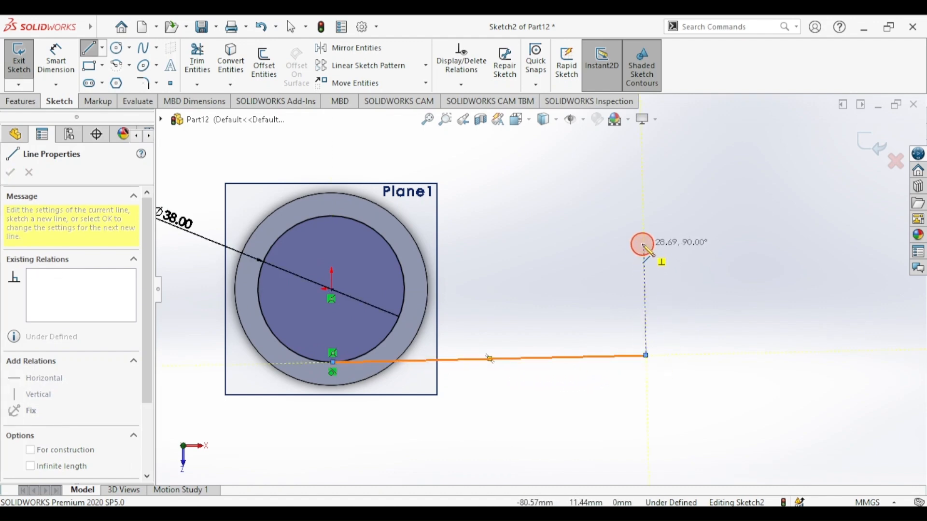
left_click(646, 229)
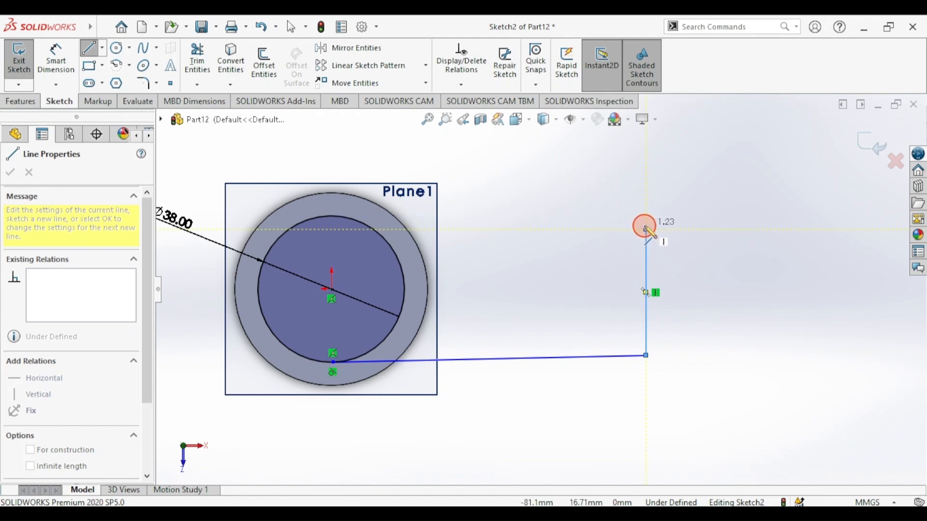
left_click(647, 229)
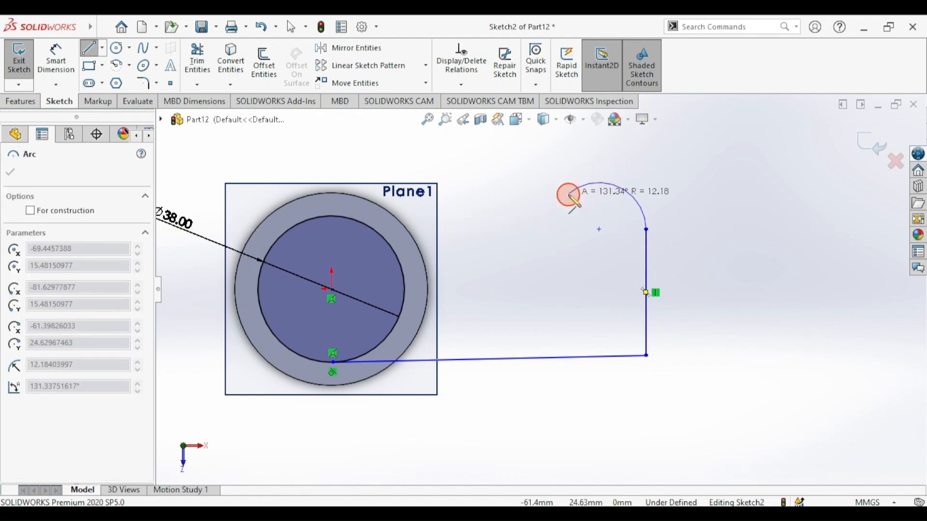
left_click(572, 213)
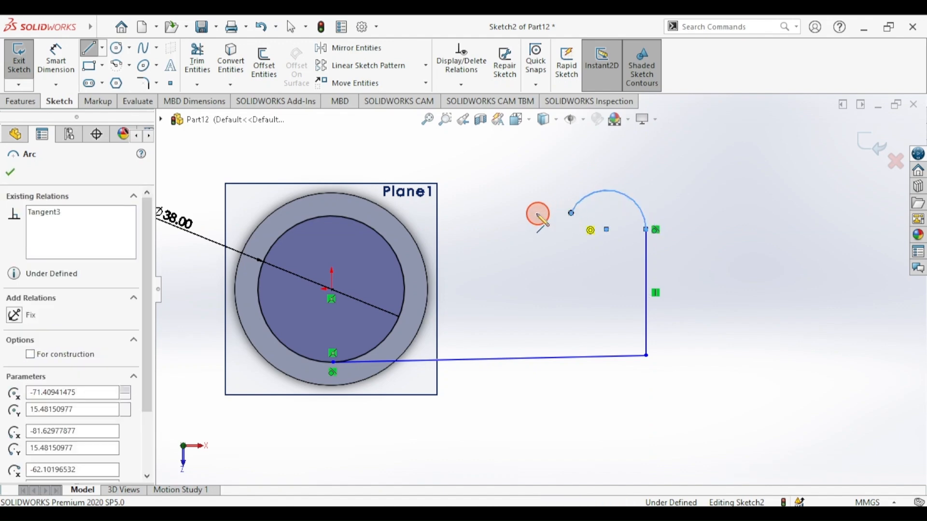
left_click(490, 213)
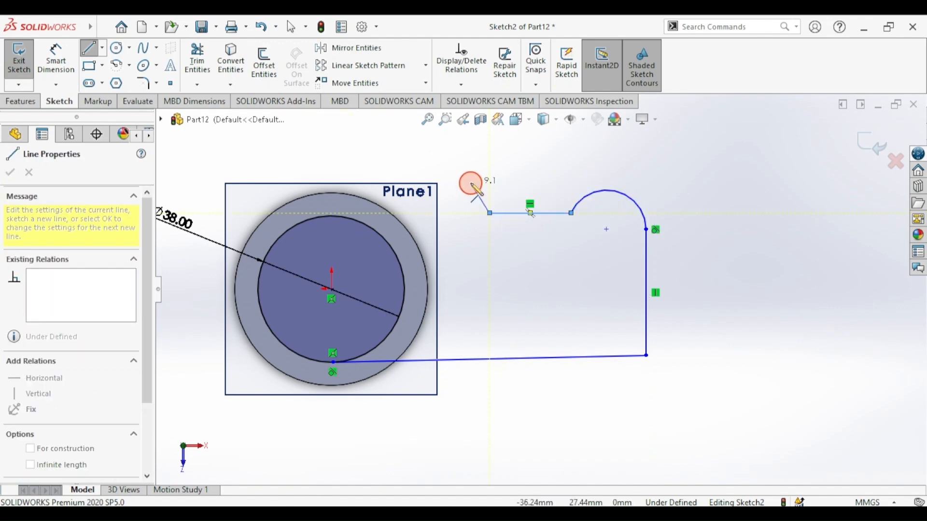
scroll(448, 248, "up", 1)
middle_click_drag(455, 248, 419, 303, "ctrl")
- Continue the outline with a tall vertical line, an angled top edge, and a line to the outer circle
left_click(463, 282)
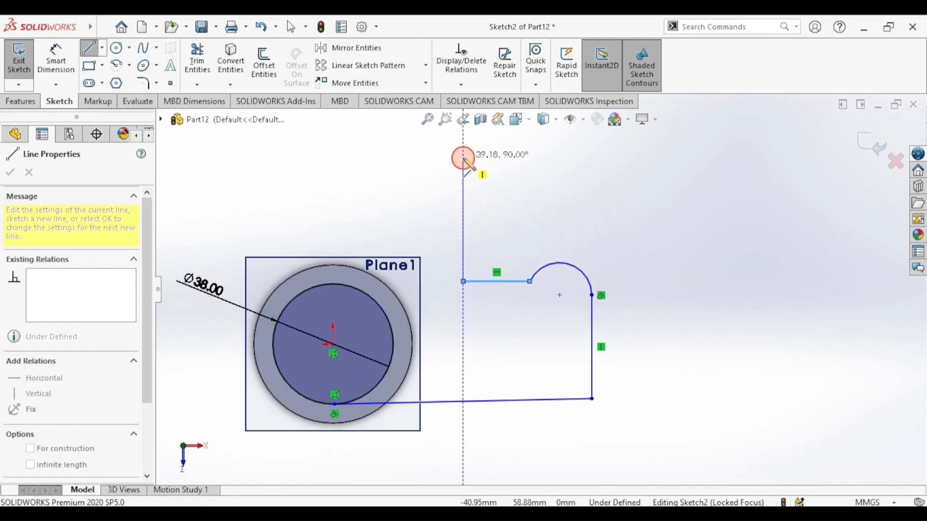
left_click(454, 165)
left_click(385, 177)
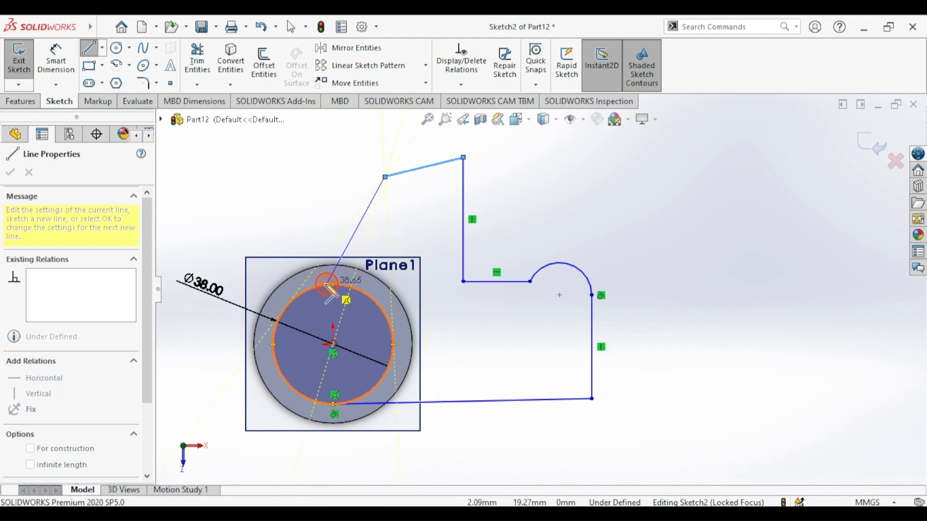
key("Escape")
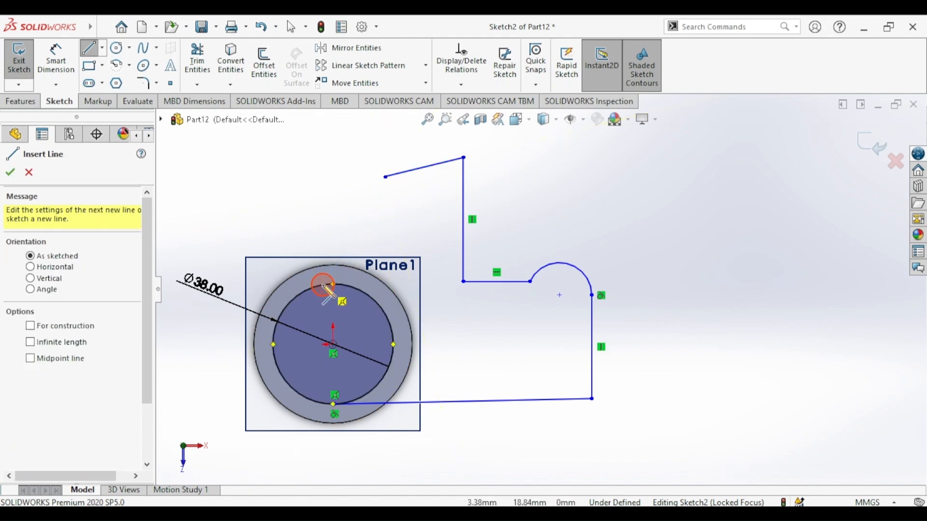
left_click(385, 178)
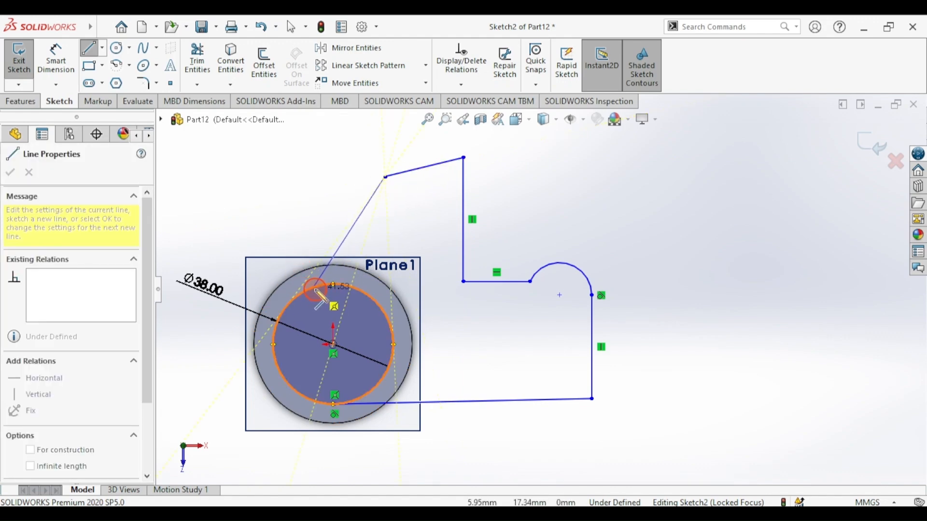
key("Escape")
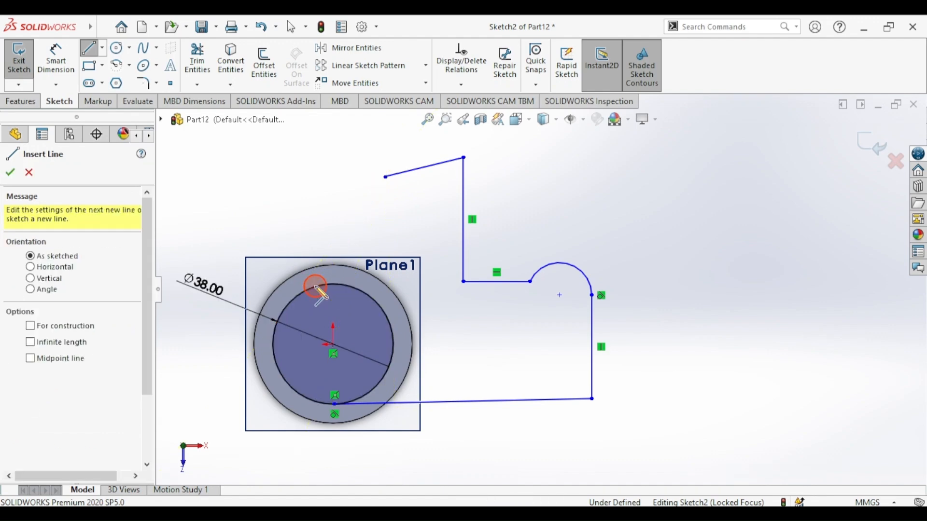
key("Escape")
left_click(385, 177)
left_click(305, 291)
left_click(85, 50)
left_click(85, 50)
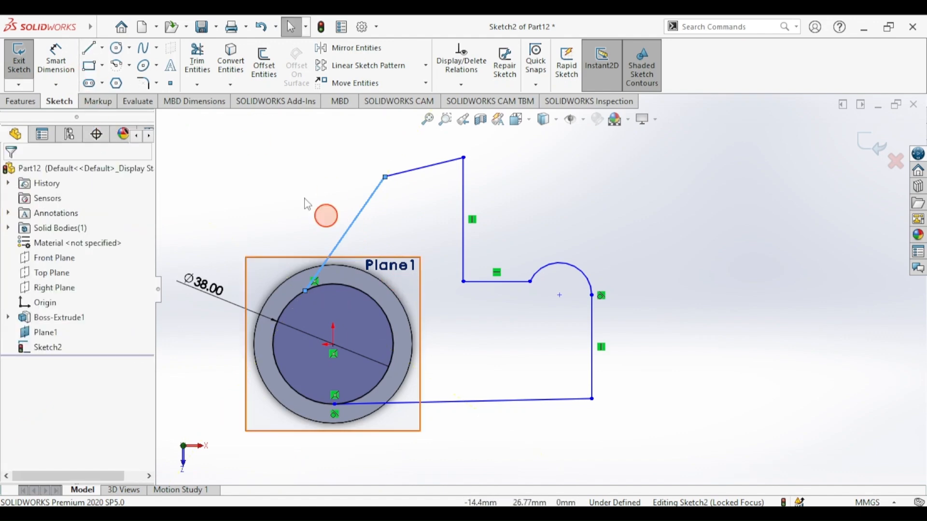
- Add a Horizontal relation to the profile's bottom line and recheck draft.png
left_click(485, 407)
left_click(521, 341)
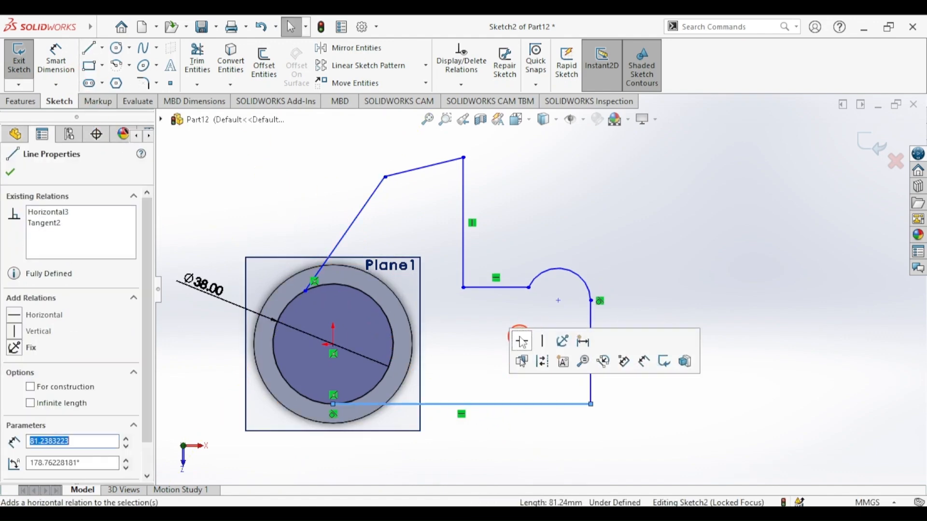
left_click(56, 58)
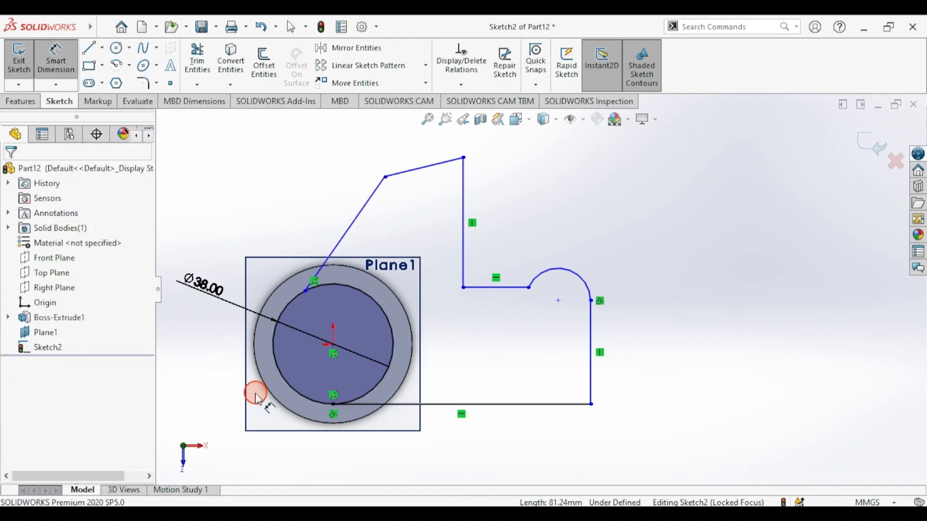
key("alt+Tab")
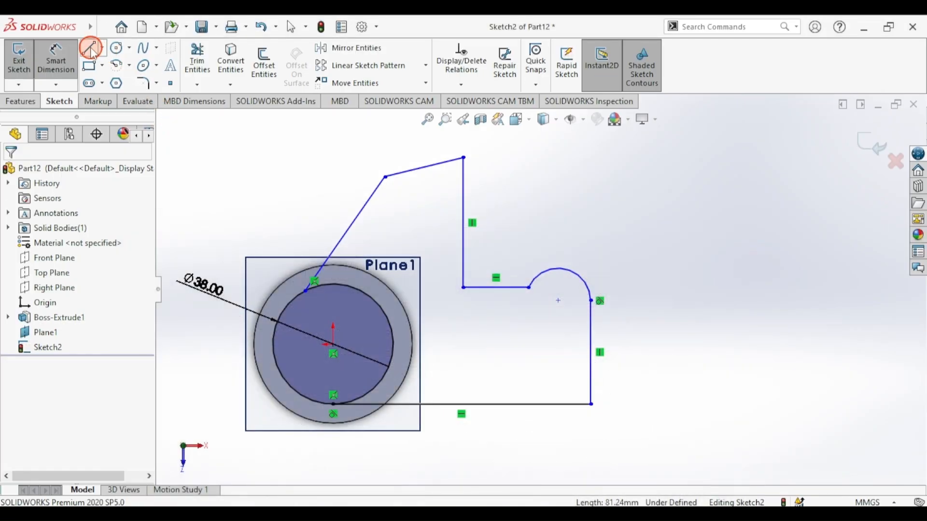
left_click(91, 48)
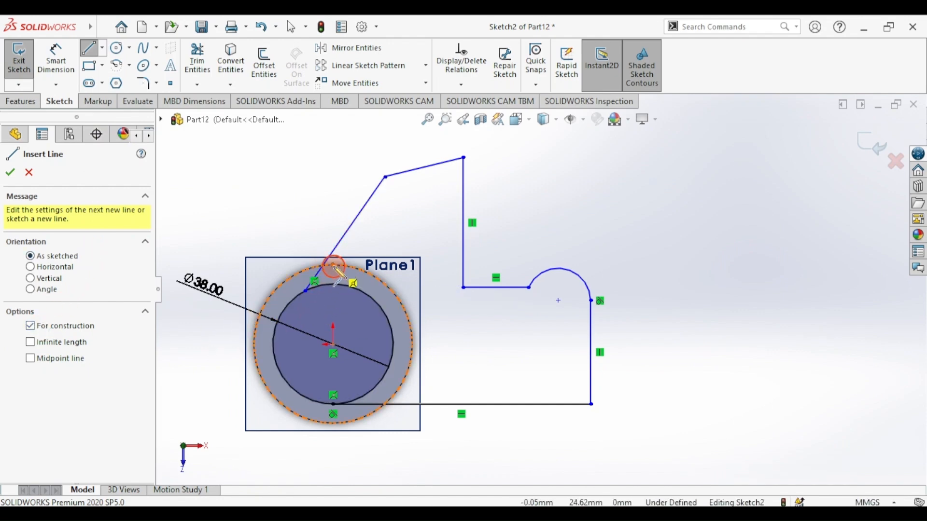
- Draw vertical and horizontal construction centerlines across the outer circle through its centre
left_click(333, 340)
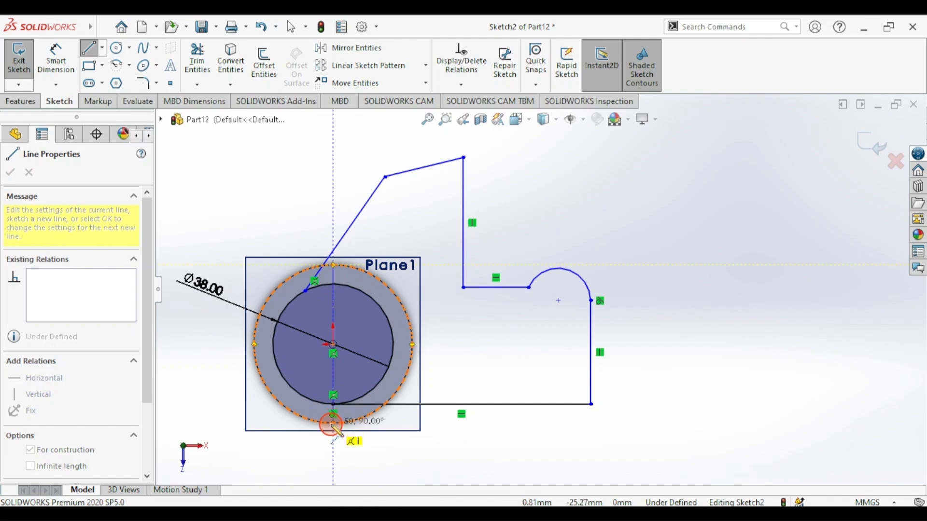
left_click(333, 424)
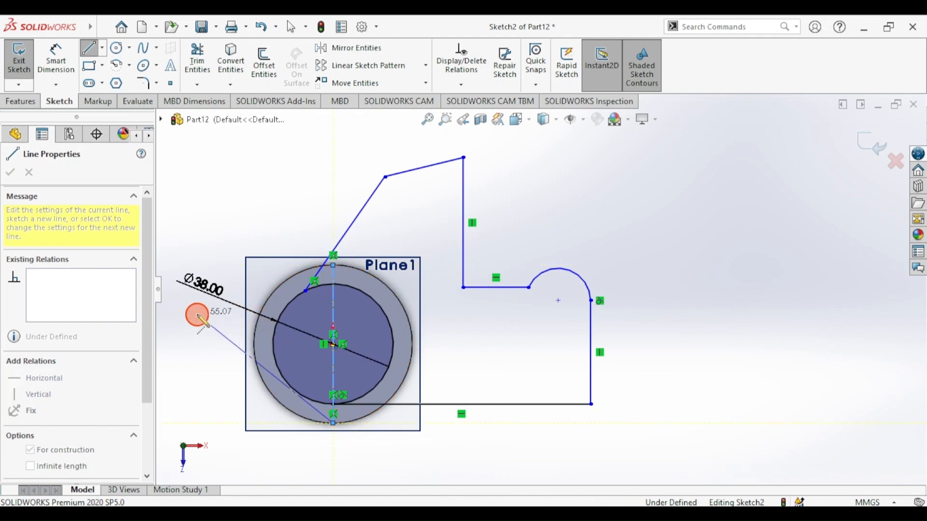
key("Escape")
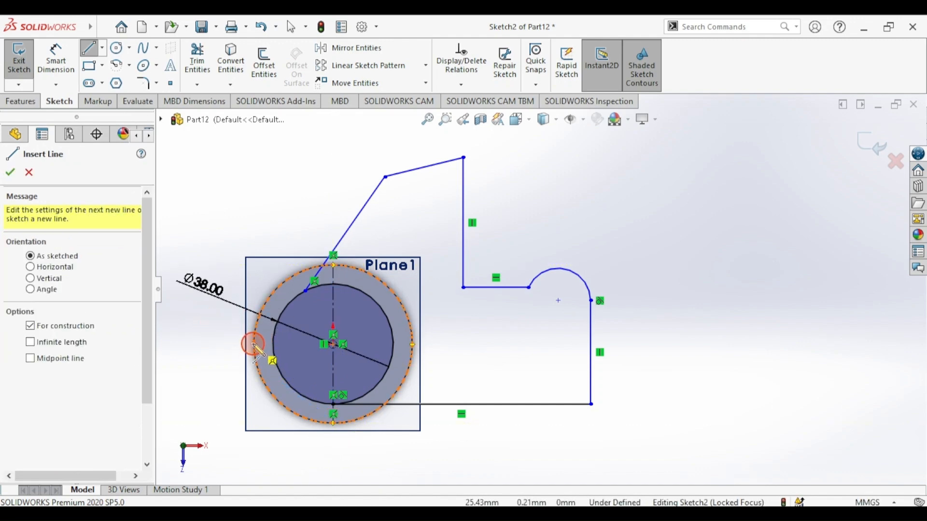
left_click(254, 345)
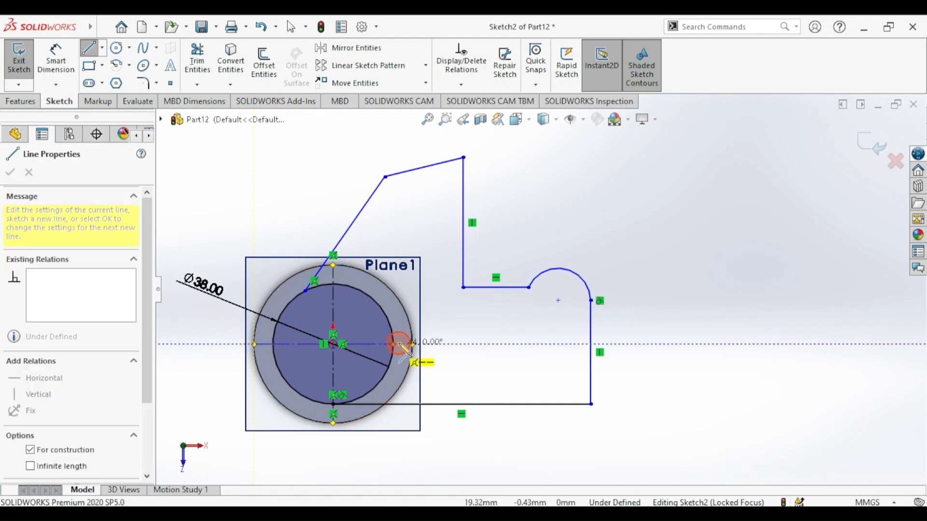
left_click(413, 344)
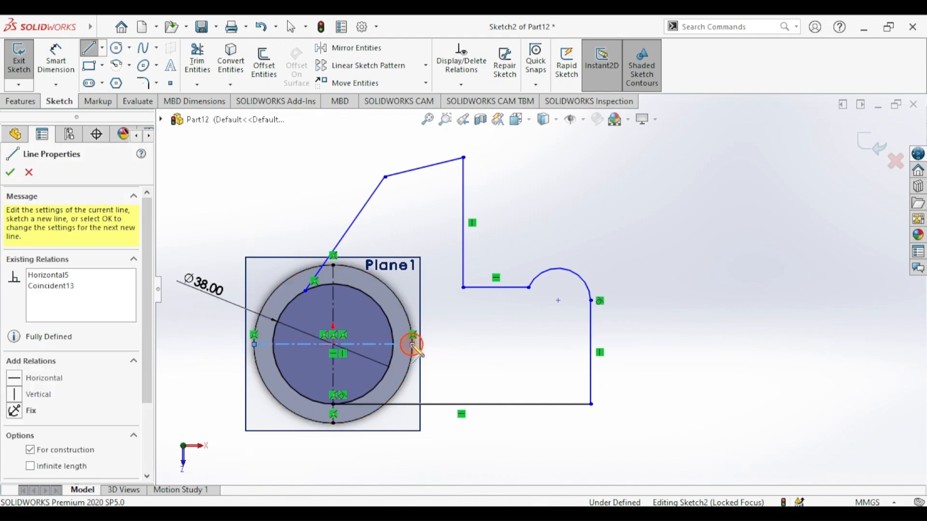
left_click(85, 51)
left_click(63, 61)
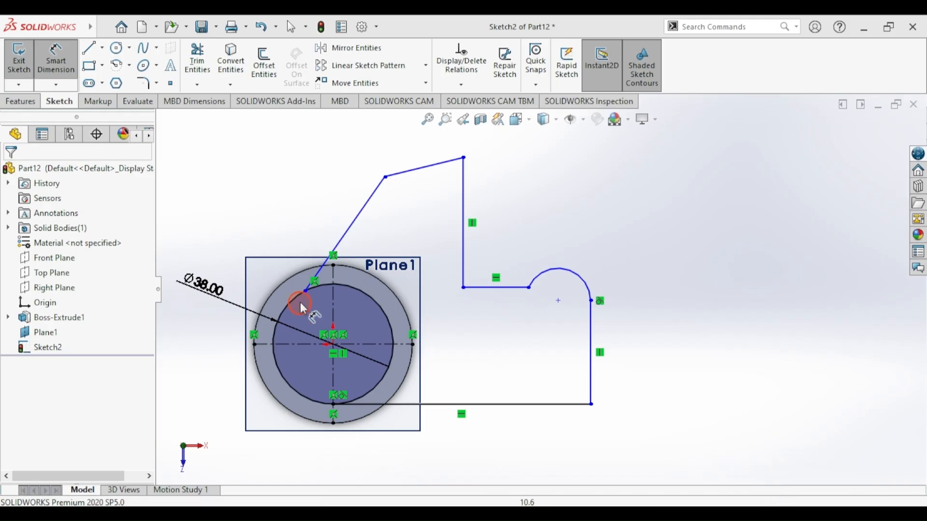
- Dimension the vertical centerline to the profile's right edge at 74 mm, then view draft.png
left_click(333, 365)
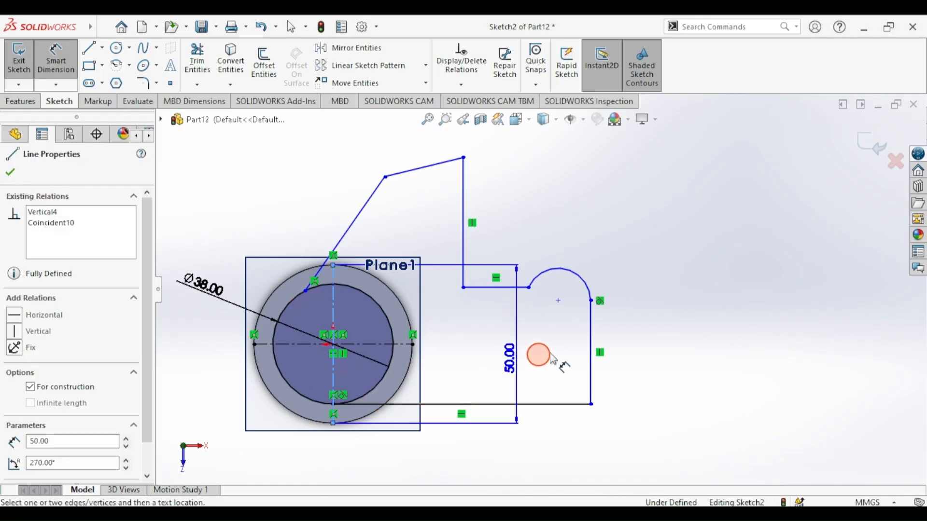
left_click(590, 326)
left_click(505, 431)
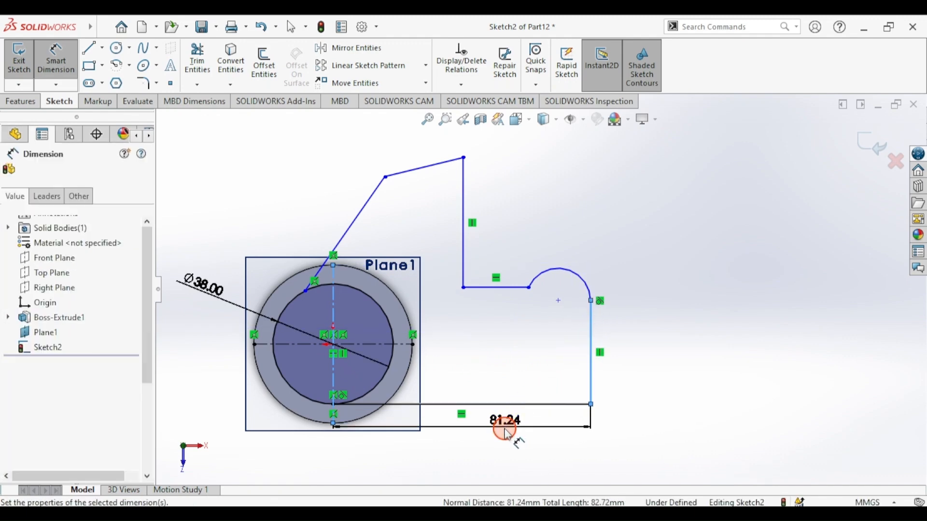
type("74")
key("Return")
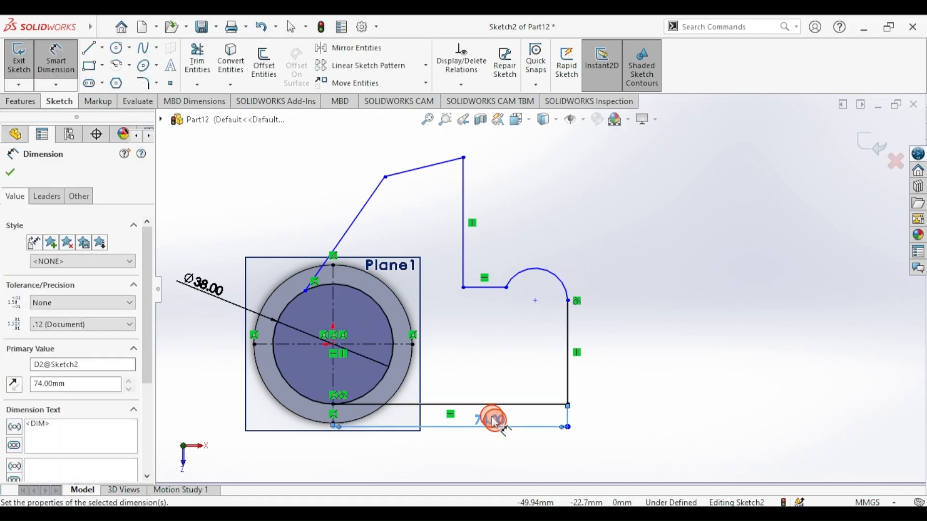
left_click(363, 514)
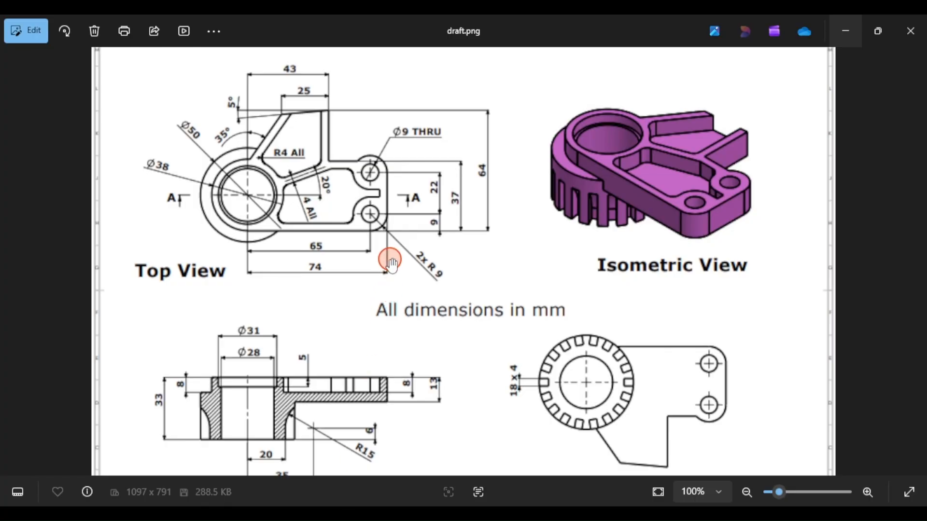
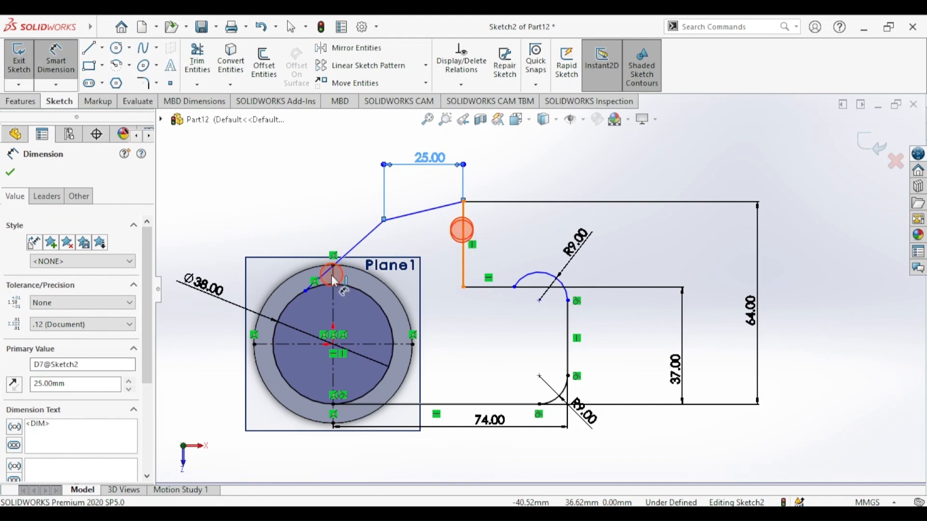
- Dimension the vertical centerline to the arm's top corner at 43 mm
left_click(462, 232)
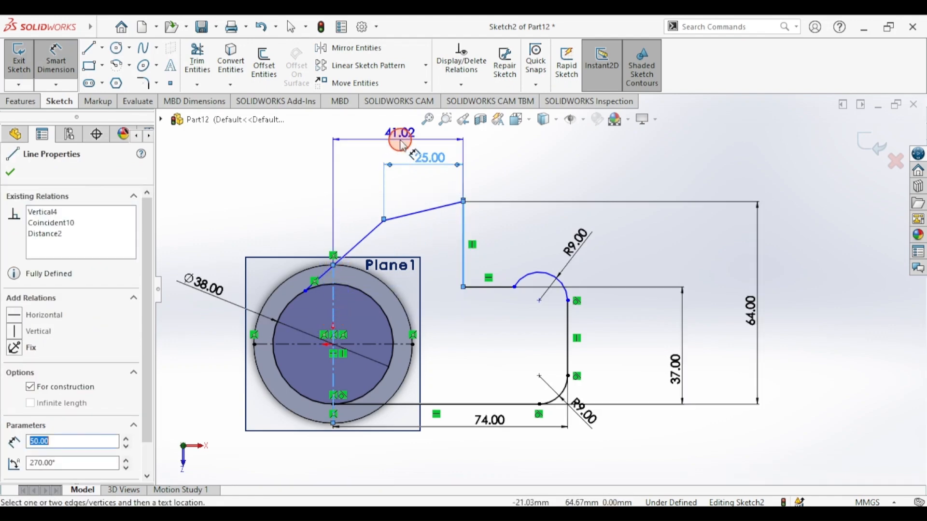
left_click(400, 140)
type("43")
key("Return")
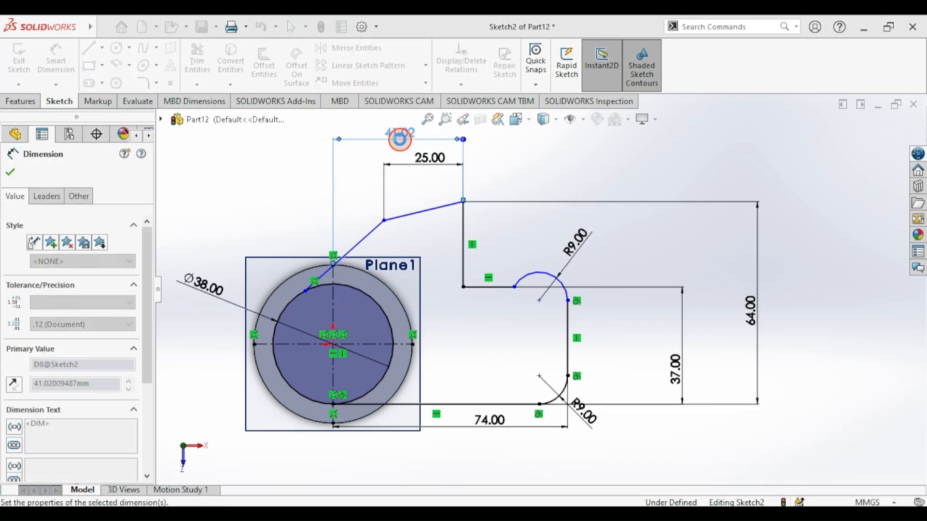
left_click(10, 179)
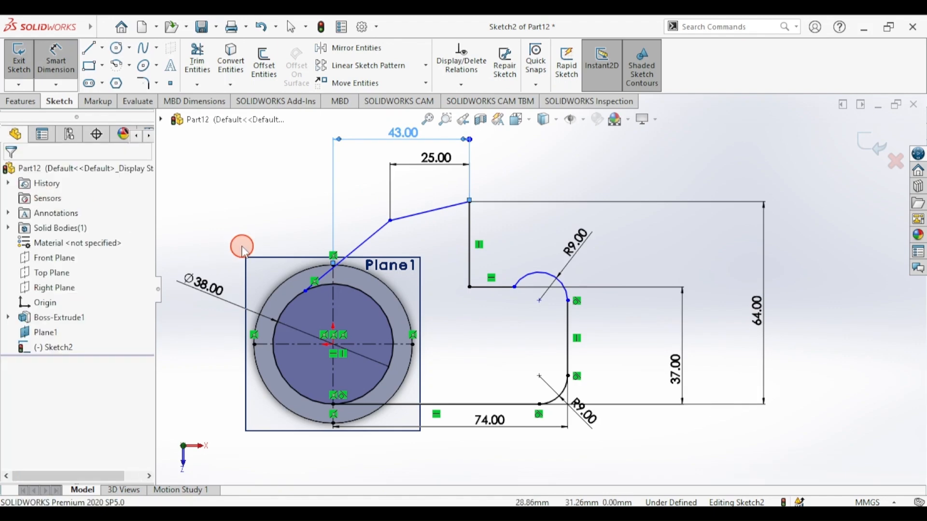
- Reattach the slanted line's lower end to the inner circle, then check draft.png
left_click_drag(306, 293, 349, 279)
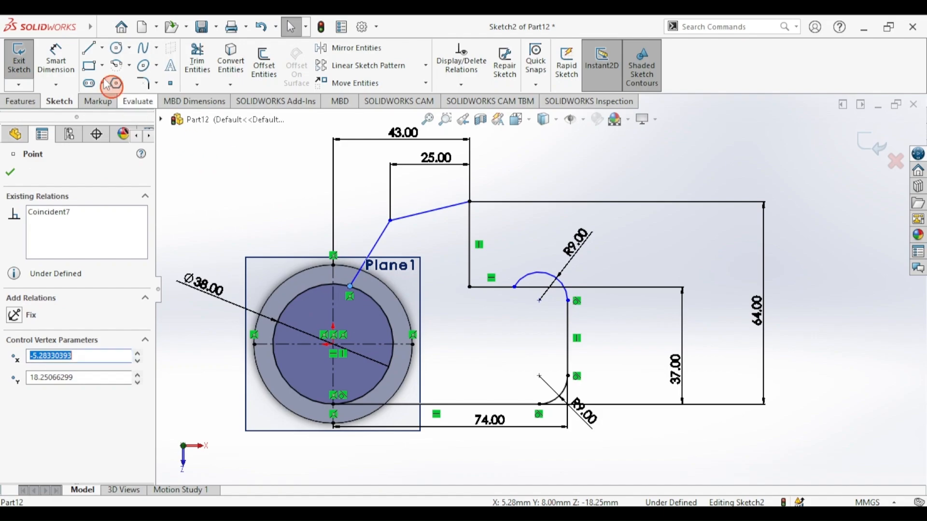
left_click(56, 57)
left_click(351, 498)
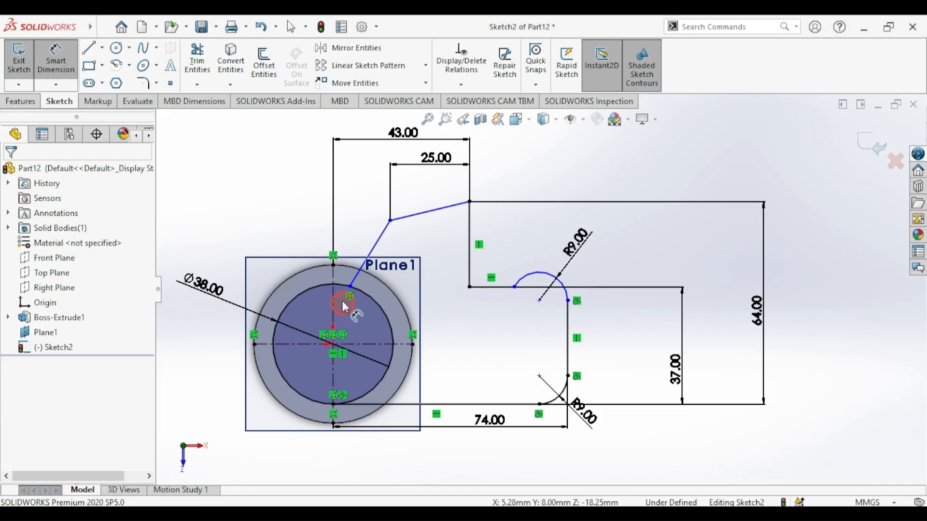
- Set the slanted arm edge at 35° from the vertical construction line, checking draft.png
left_click(357, 284)
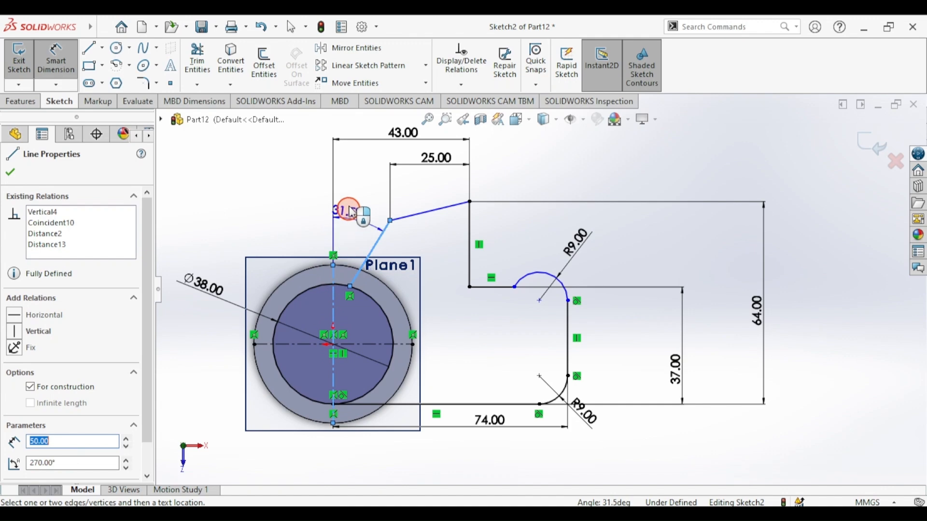
left_click(358, 187)
type("35")
key("Return")
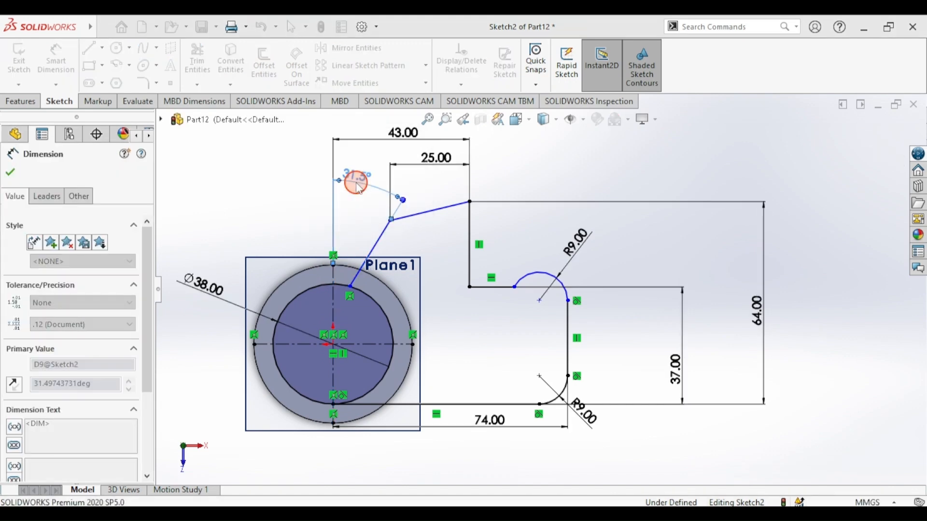
left_click(338, 505)
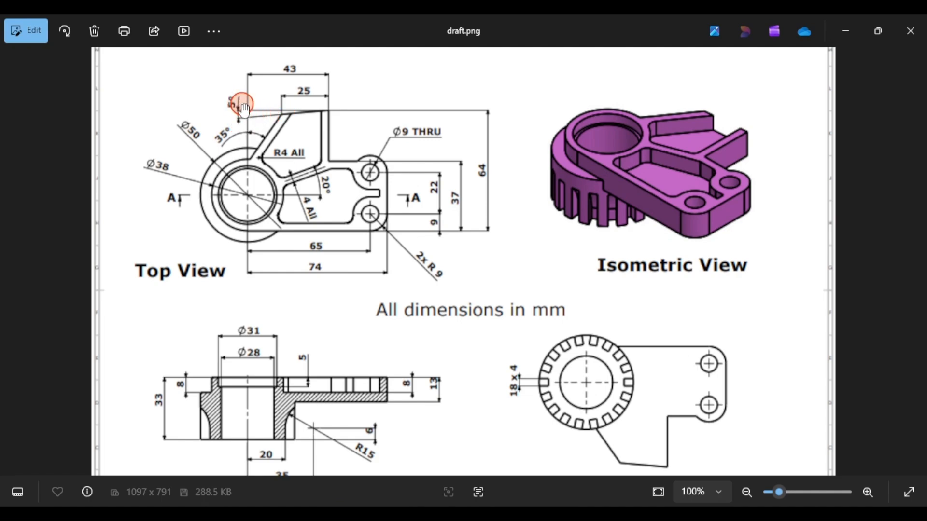
left_click(331, 505)
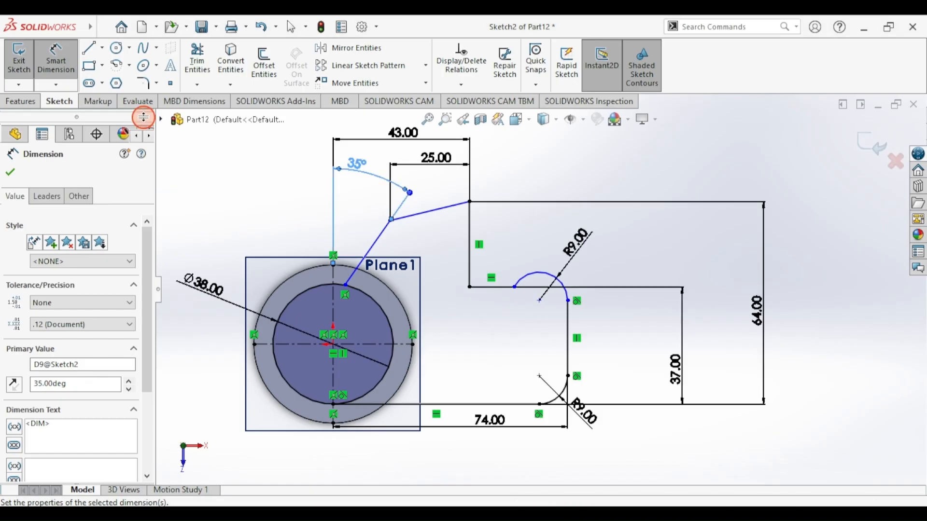
- Draw a horizontal construction line leftward from the arm's top corner
left_click(90, 54)
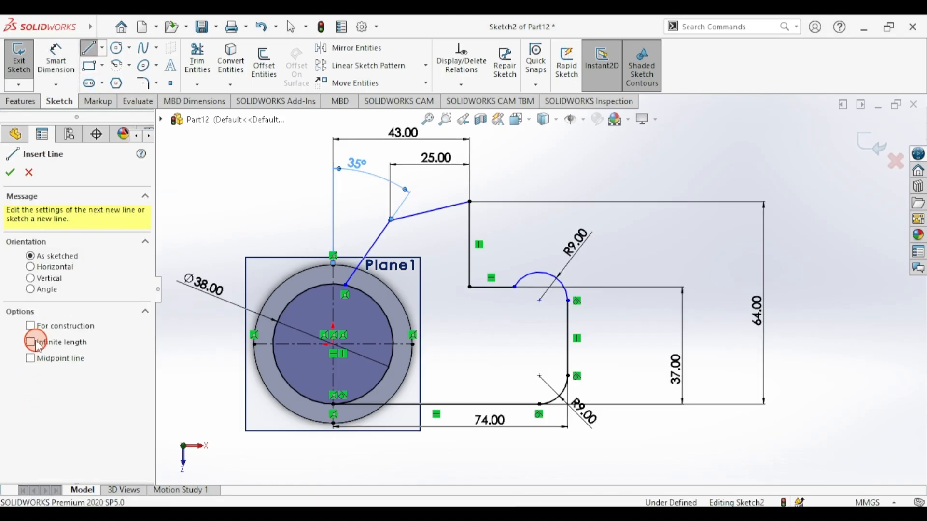
left_click(470, 202)
left_click(412, 201)
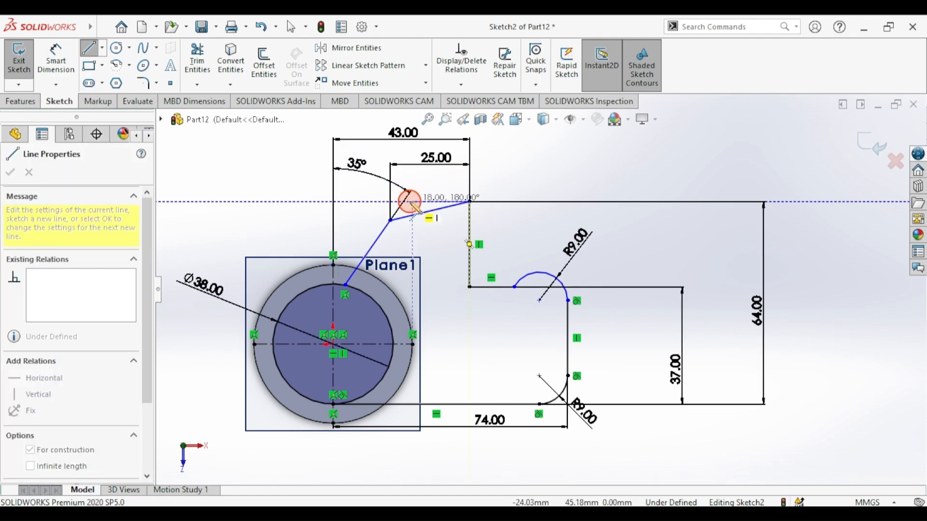
left_click(75, 75)
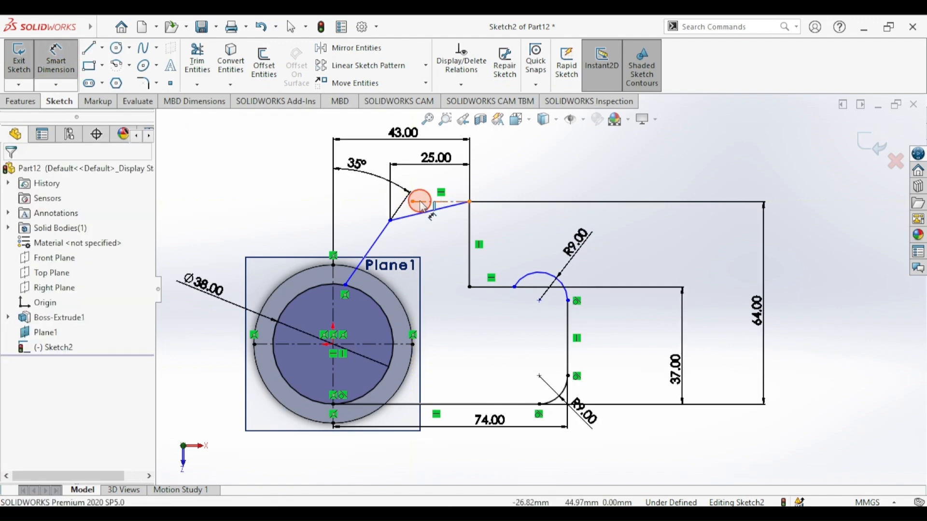
- Dimension the top edge at 5° to the horizontal construction line
left_click(417, 202)
left_click(412, 218)
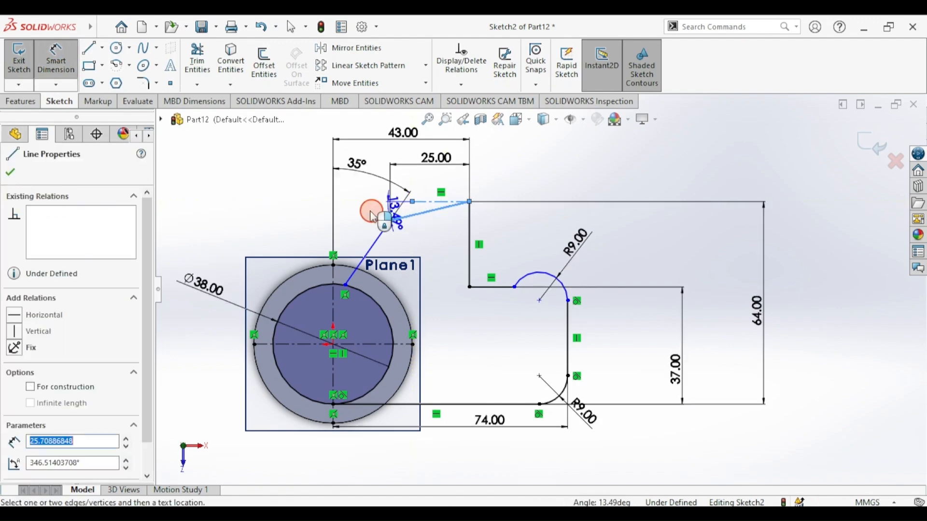
left_click(276, 215)
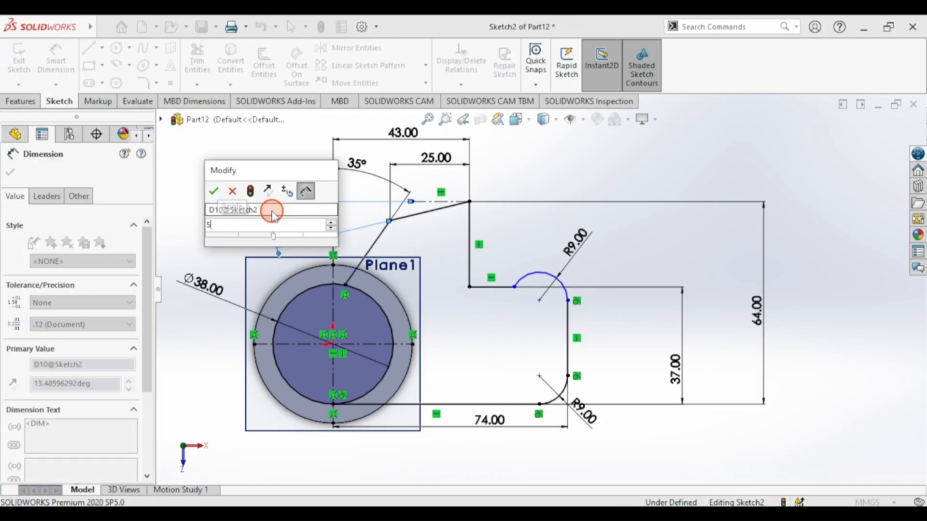
type("5")
key("Return")
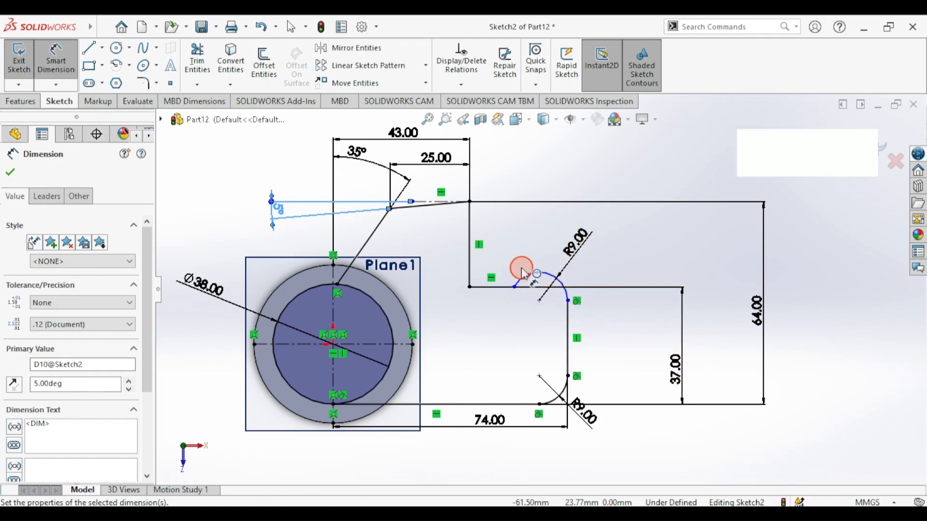
left_click(11, 172)
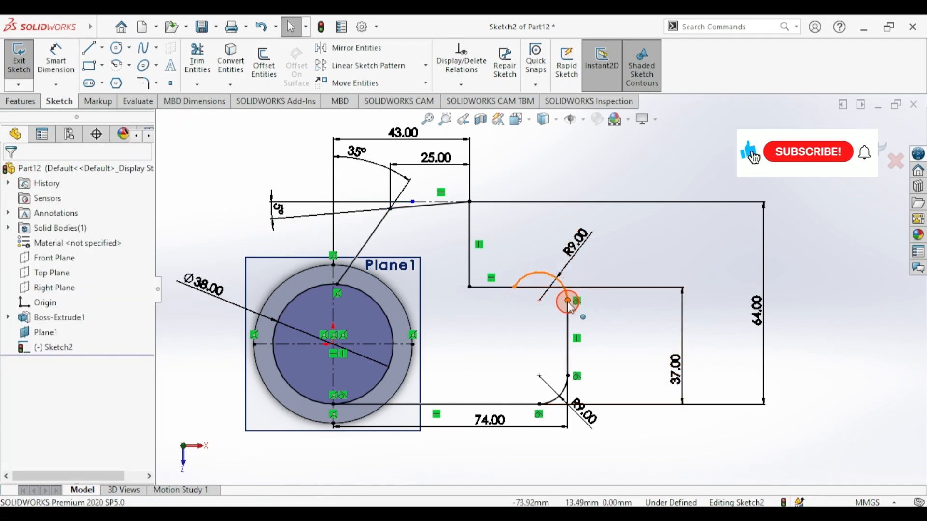
- Pull the arc's end point toward the R9 corner and compare with draft.png
left_click(570, 293)
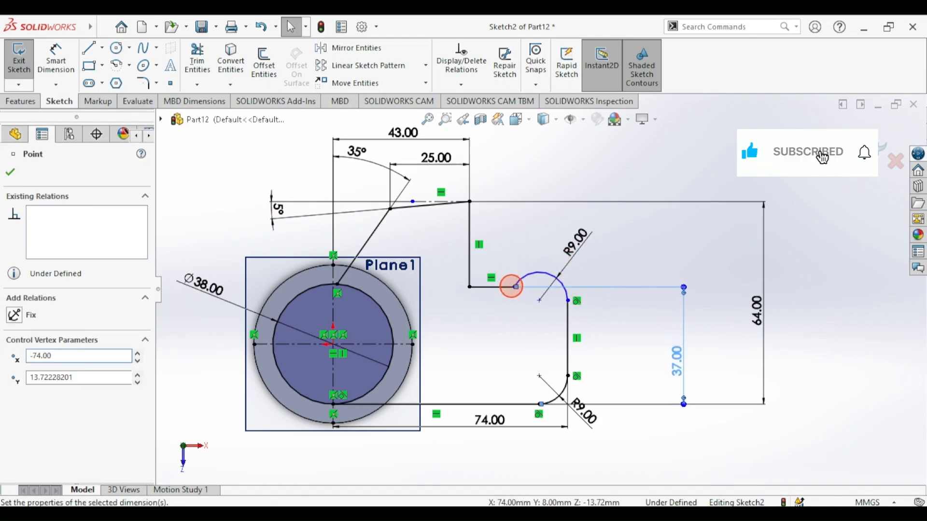
left_click_drag(514, 287, 562, 290)
left_click(482, 340)
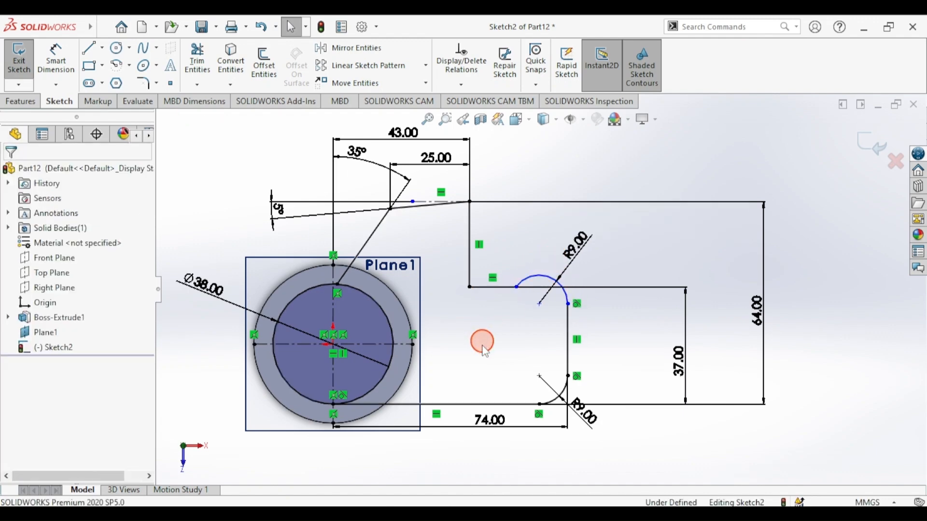
key("alt+Tab")
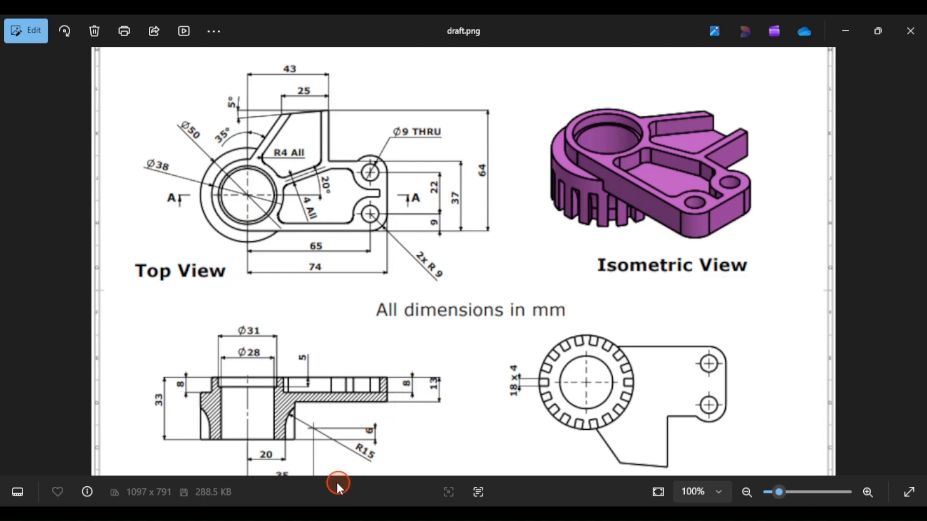
left_click(312, 506)
- Space the two hole centre points 22 mm apart vertically, then recheck draft.png
left_click(70, 72)
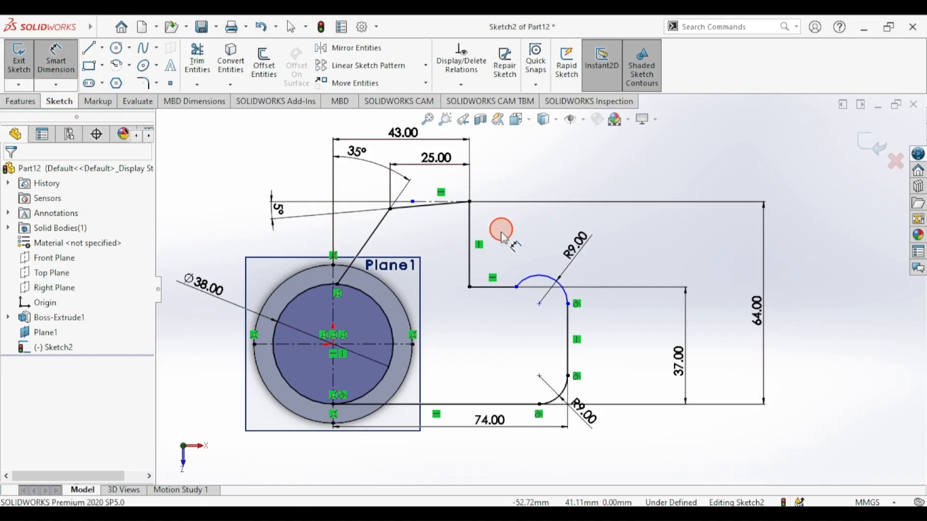
left_click(540, 305)
left_click(539, 376)
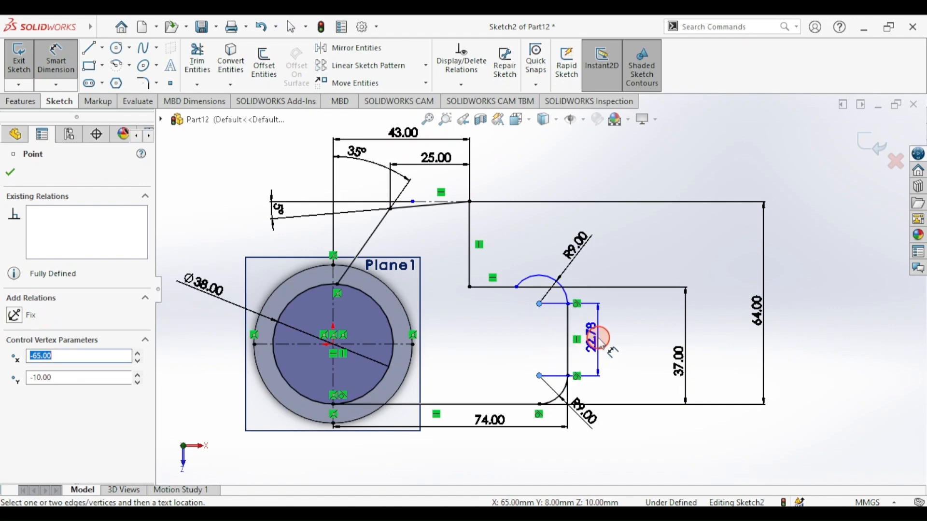
left_click(606, 342)
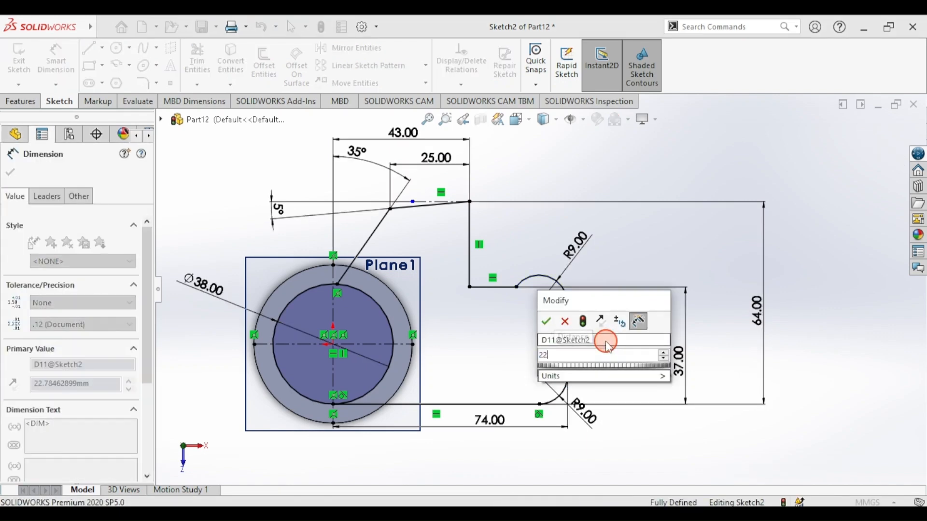
key("Return")
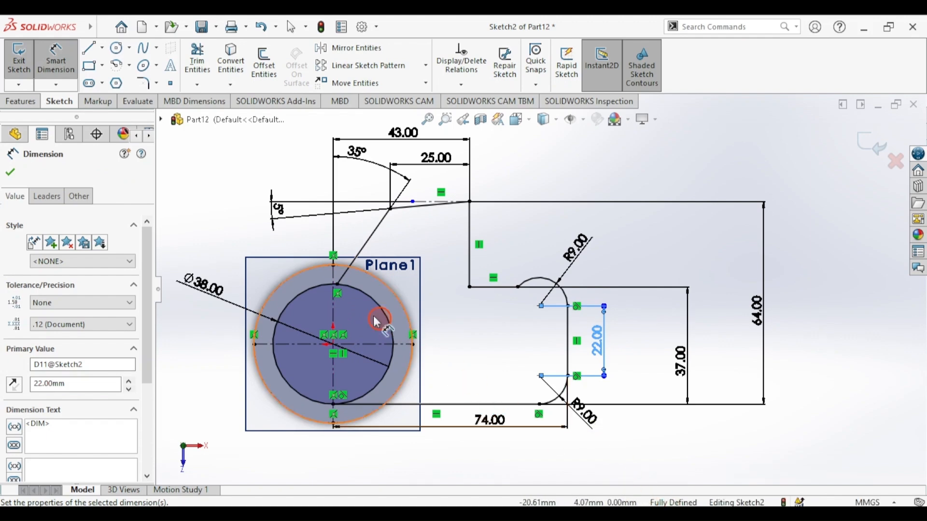
scroll(295, 290, "down", 4)
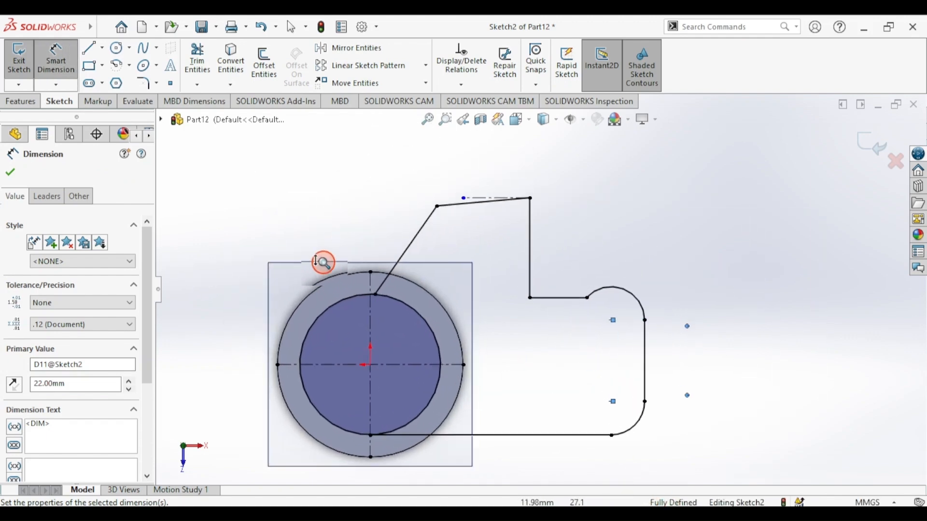
middle_click_drag(321, 320, 327, 276, "ctrl")
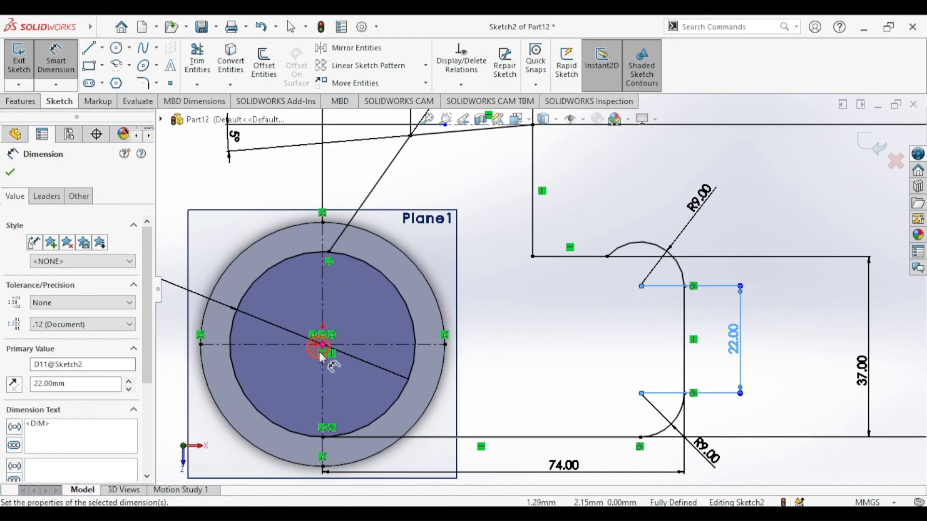
key("alt+Tab")
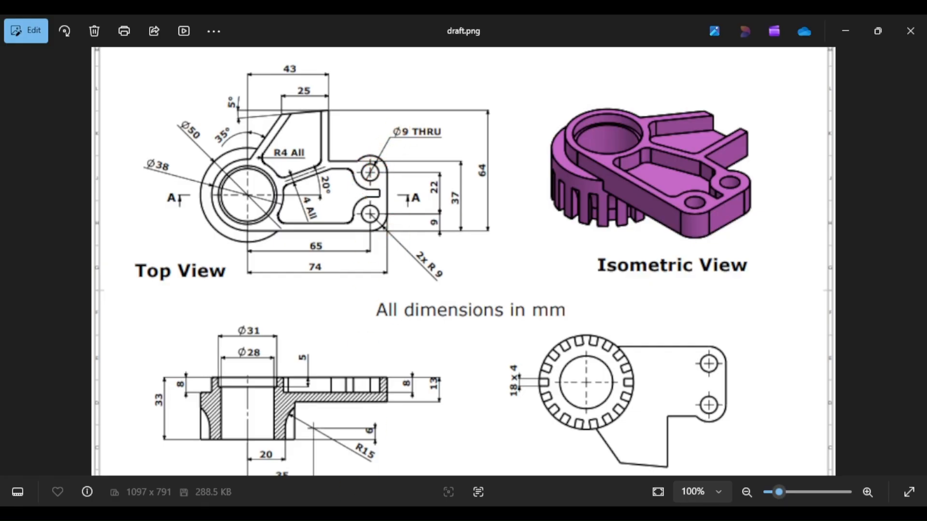
key("alt+Tab")
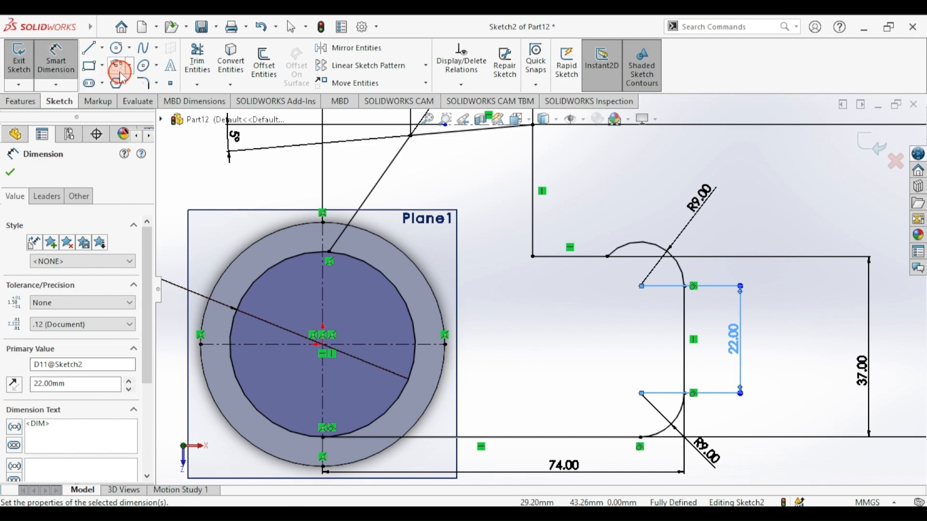
- Draw circles on the upper and lower hole centre points
left_click(120, 72)
left_click_drag(641, 287, 621, 266)
left_click(641, 394)
left_click(56, 59)
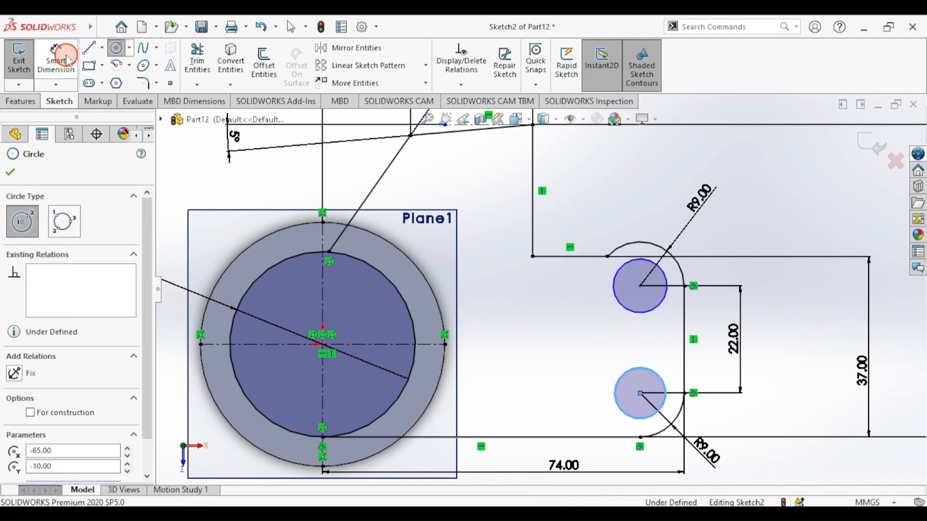
- Dimension both hole circles to Ø9 mm
left_click(617, 274)
left_click(618, 202)
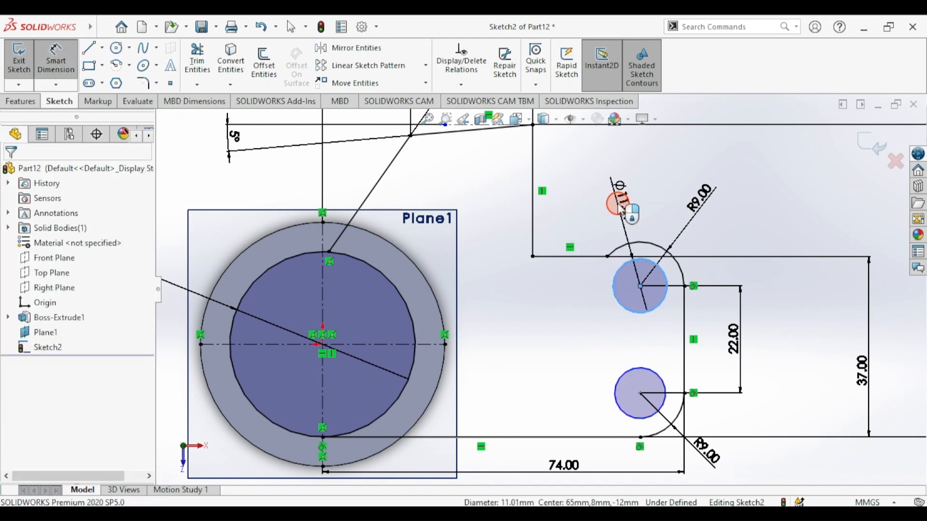
left_click(620, 217)
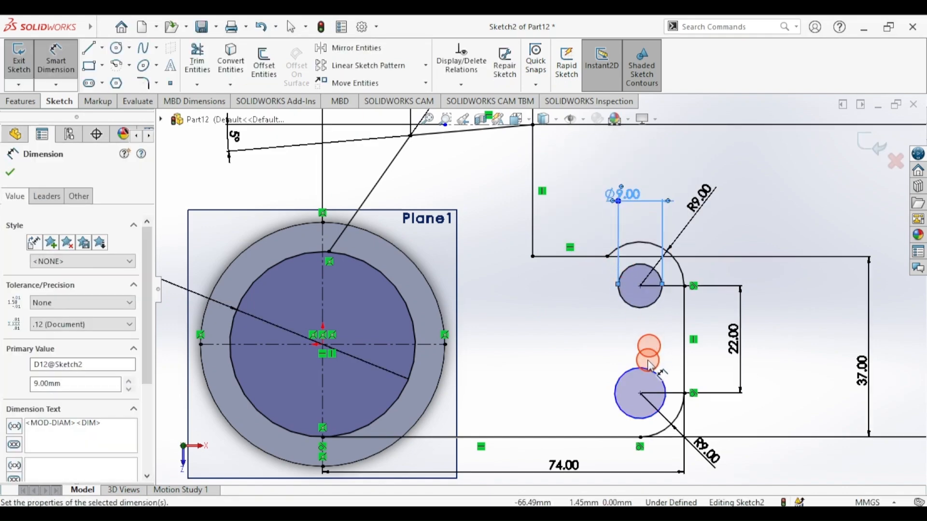
left_click(644, 375)
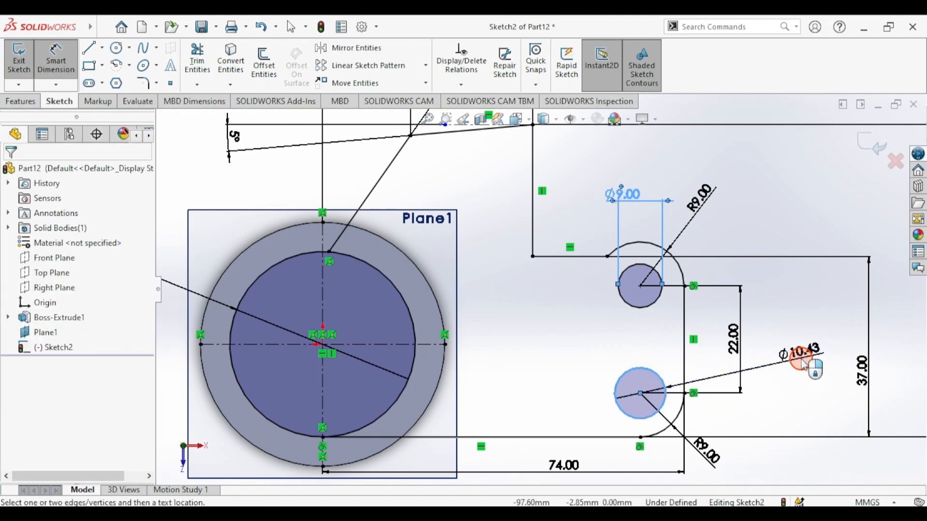
left_click(801, 360)
type("9")
key("Return")
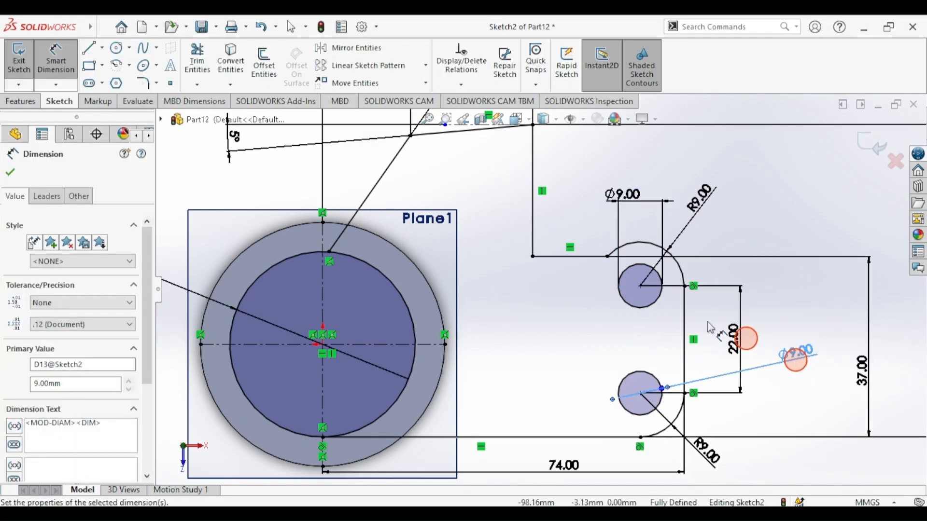
left_click(16, 175)
left_click(20, 102)
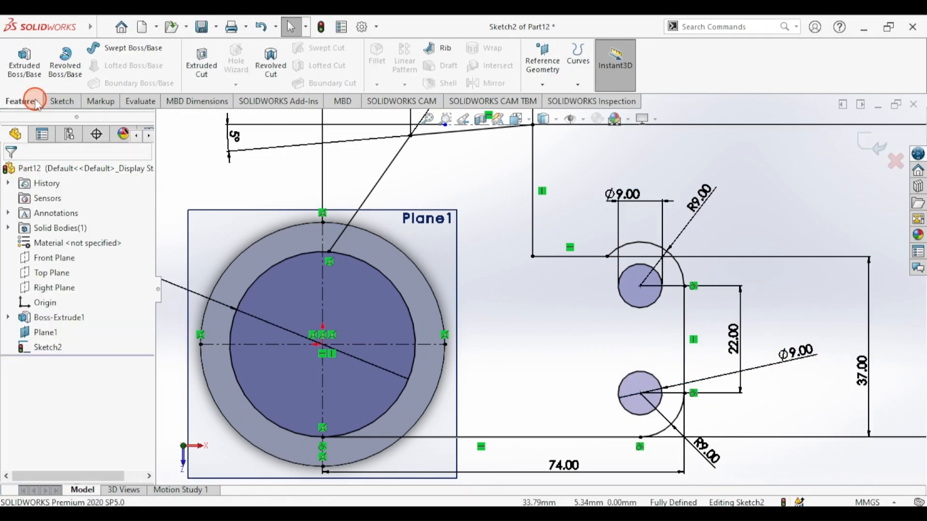
- Extrude Sketch2's inner circle and arm plate regions 13 mm as Boss-Extrude2
left_click(28, 71)
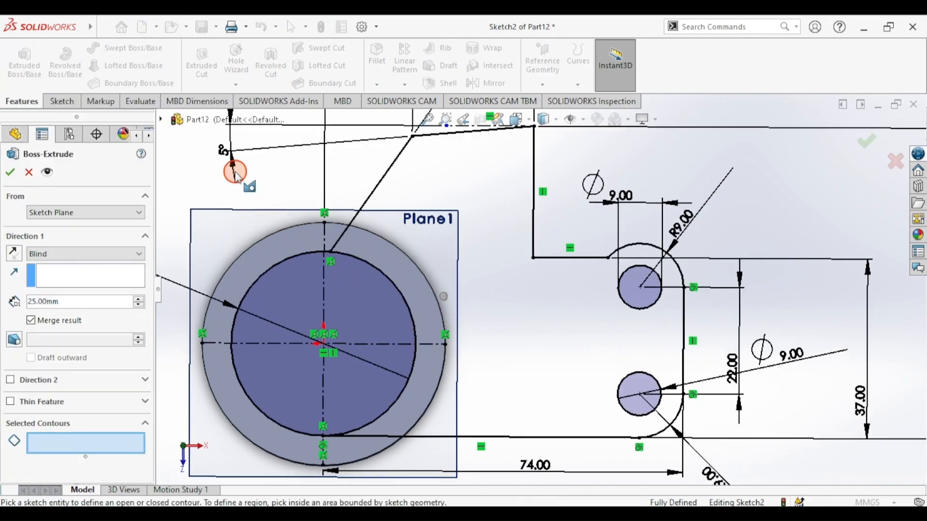
scroll(454, 265, "down", 5)
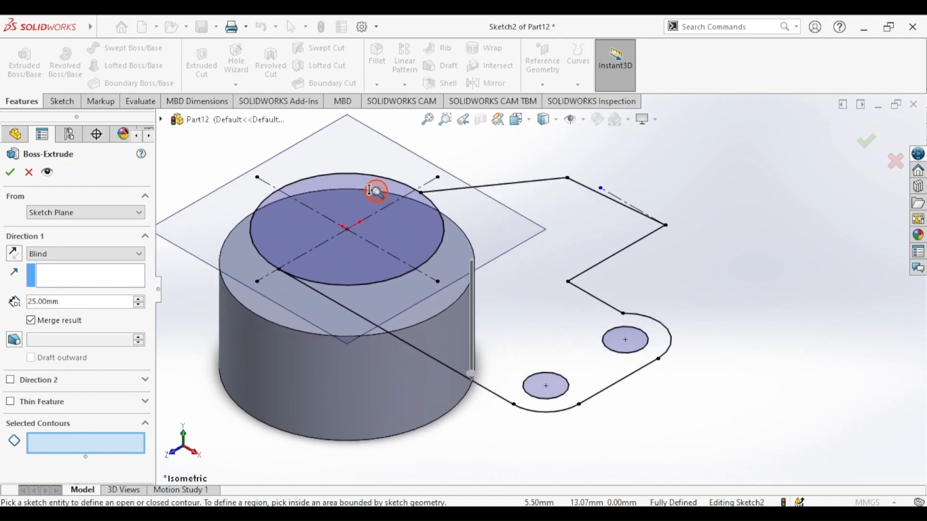
left_click(70, 440)
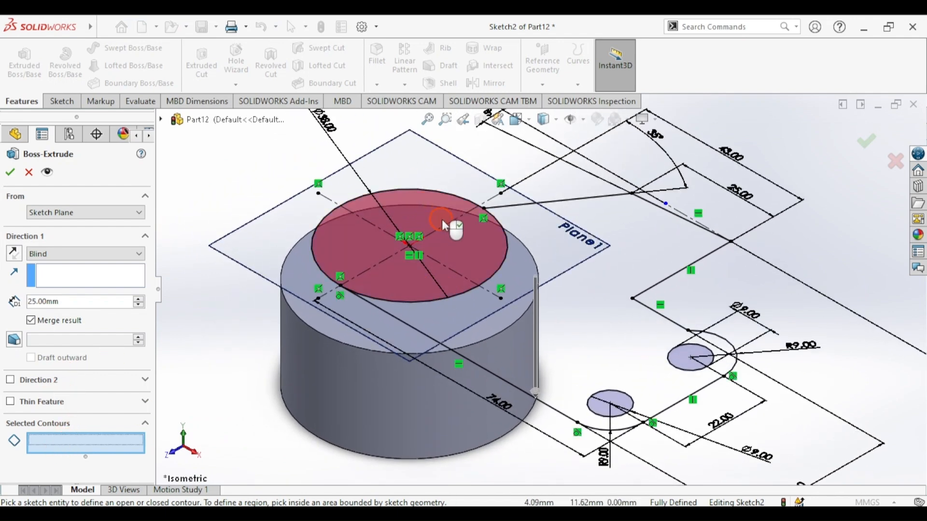
left_click(463, 265)
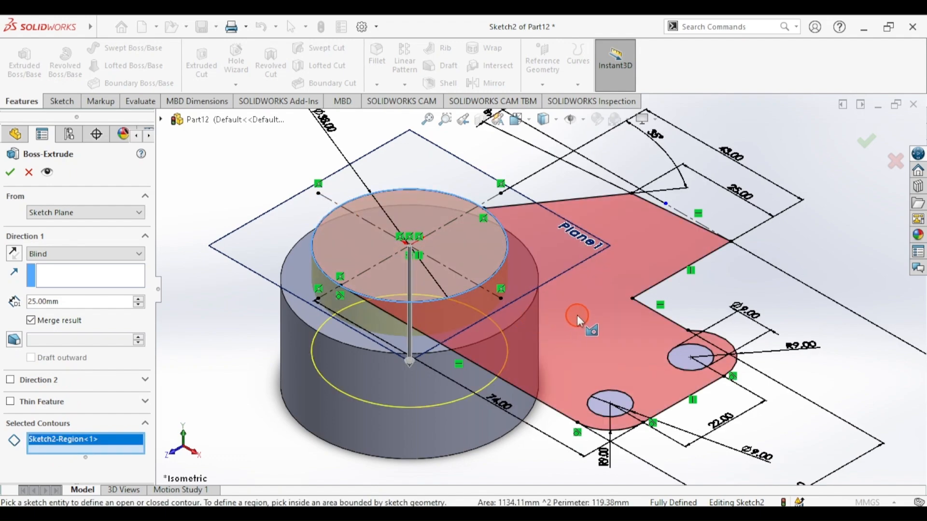
left_click(577, 315)
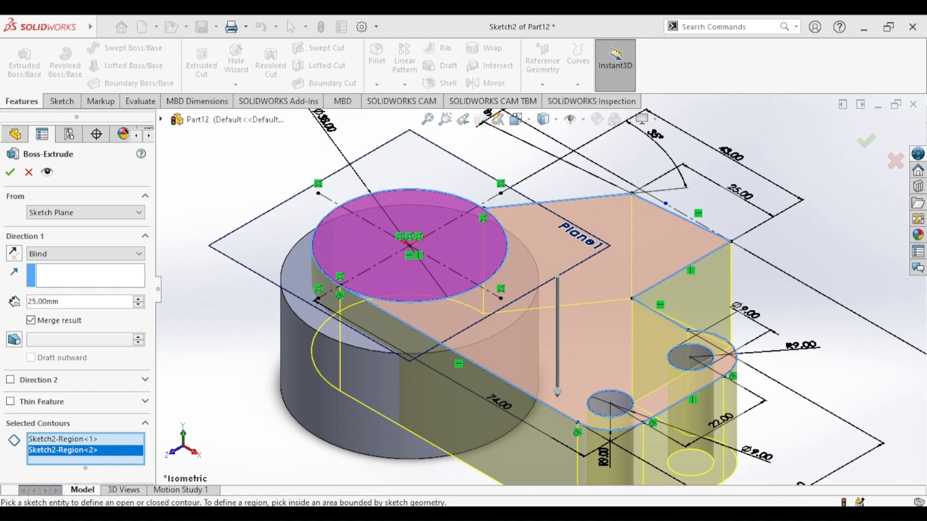
double_click(36, 305)
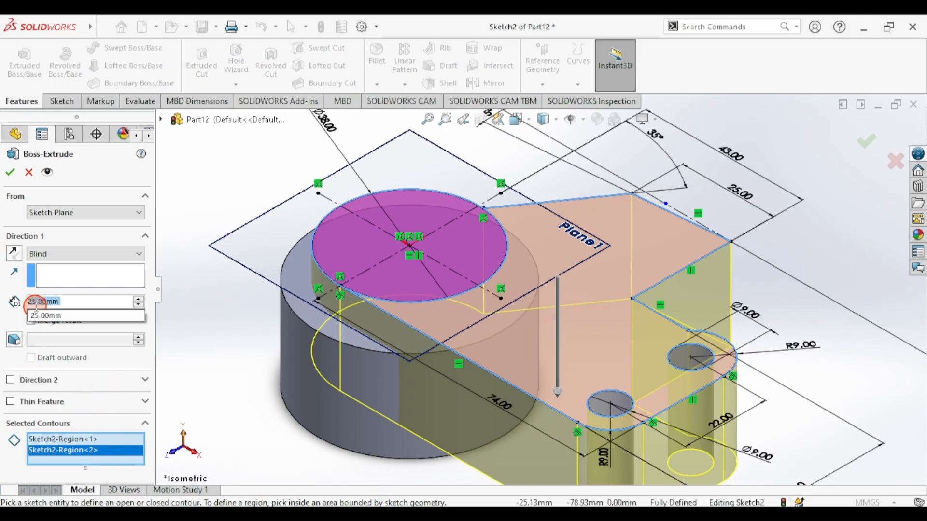
type("13")
key("Return")
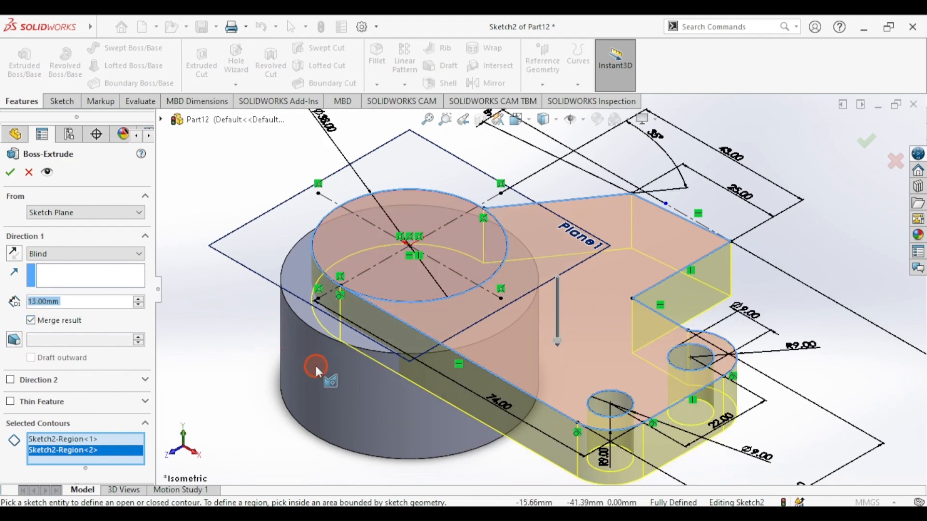
left_click(9, 175)
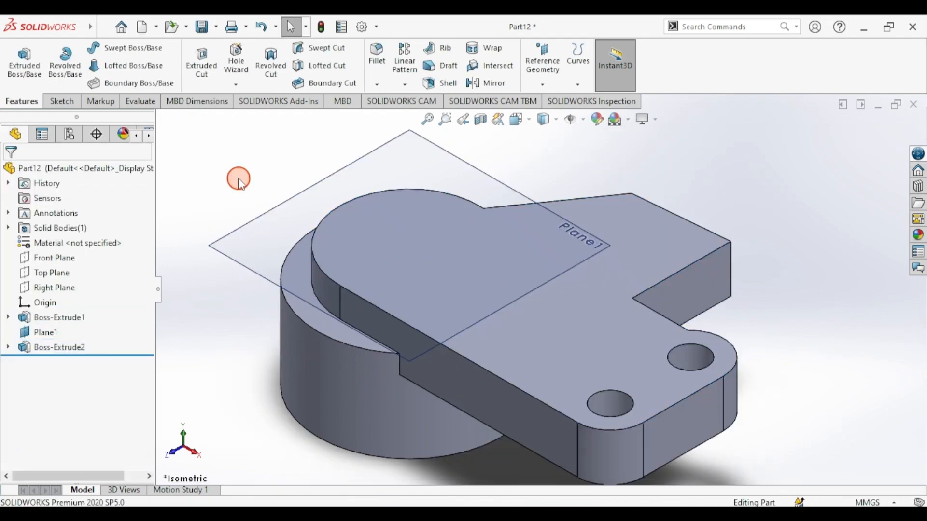
- Hide Plane1 and check the reference drawing draft.png
scroll(238, 179, "up", 3)
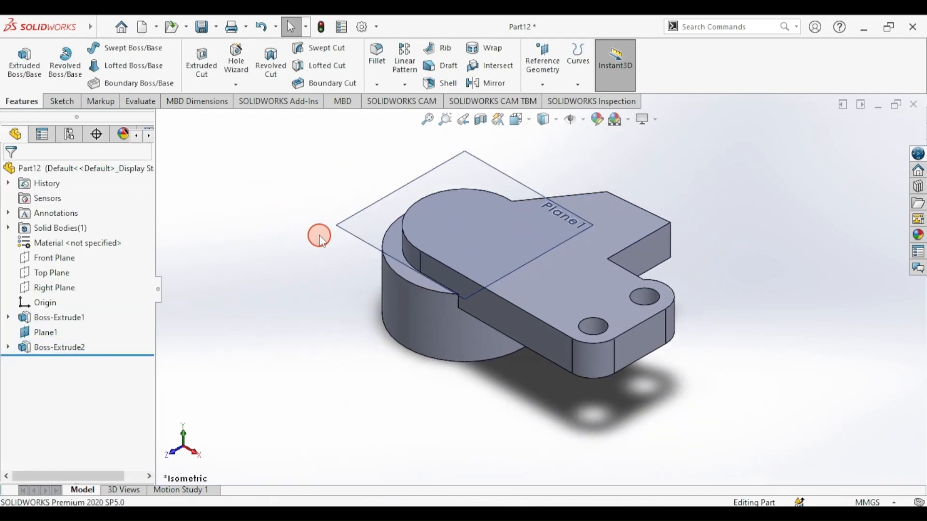
left_click(338, 227)
left_click(418, 187)
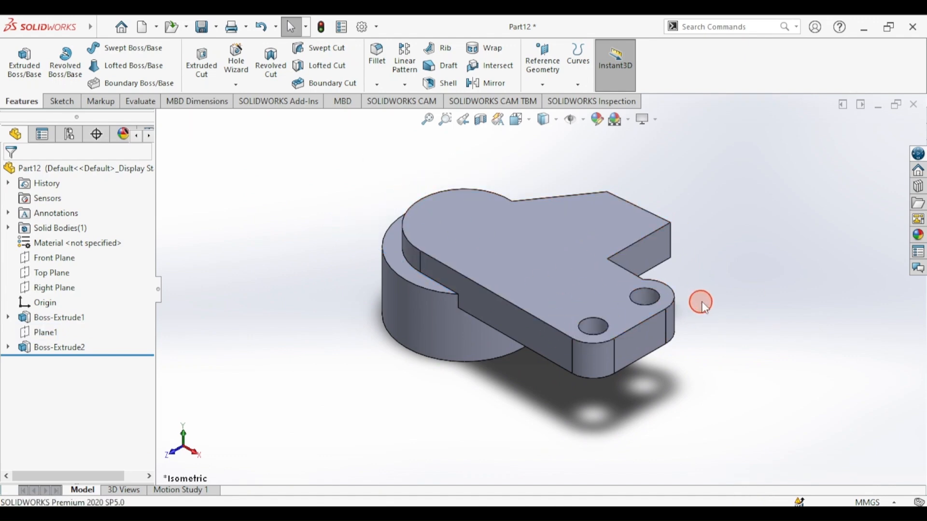
left_click(294, 514)
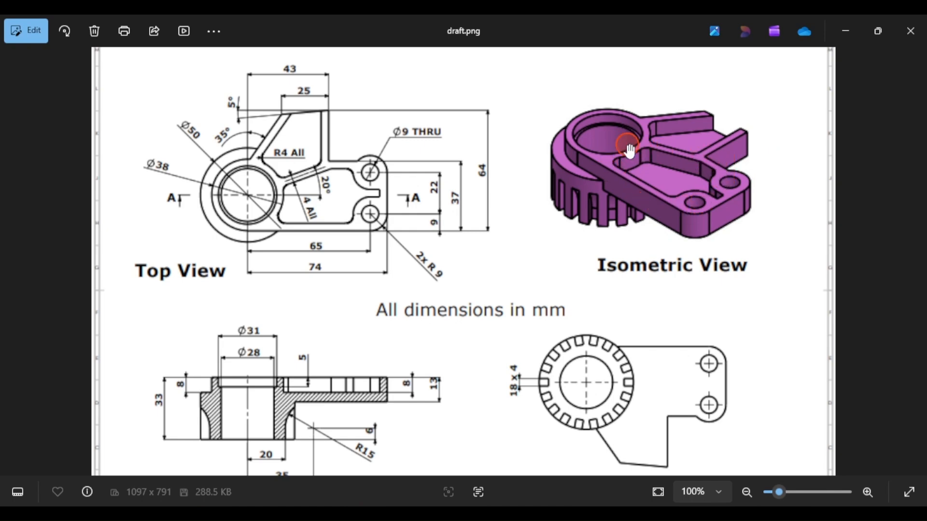
key("alt+Tab")
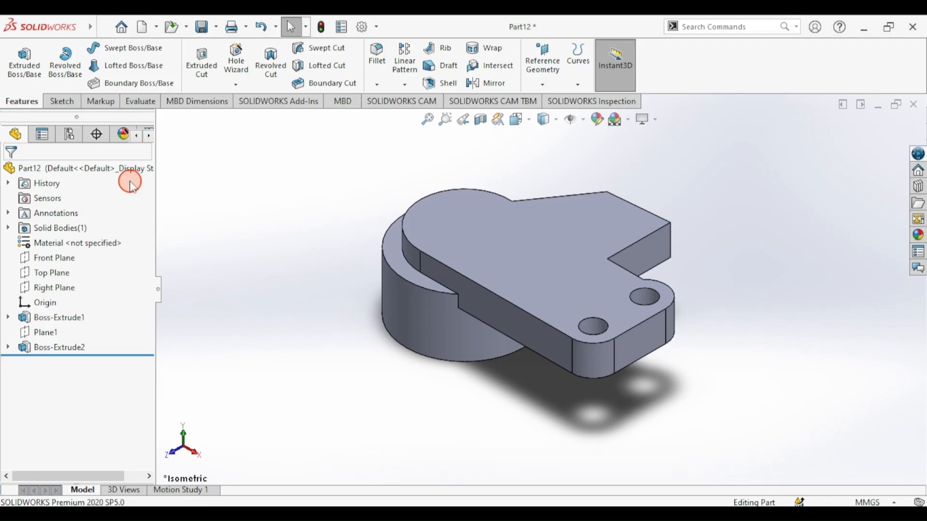
- Start a new sketch on the arm plate's top face
left_click(73, 102)
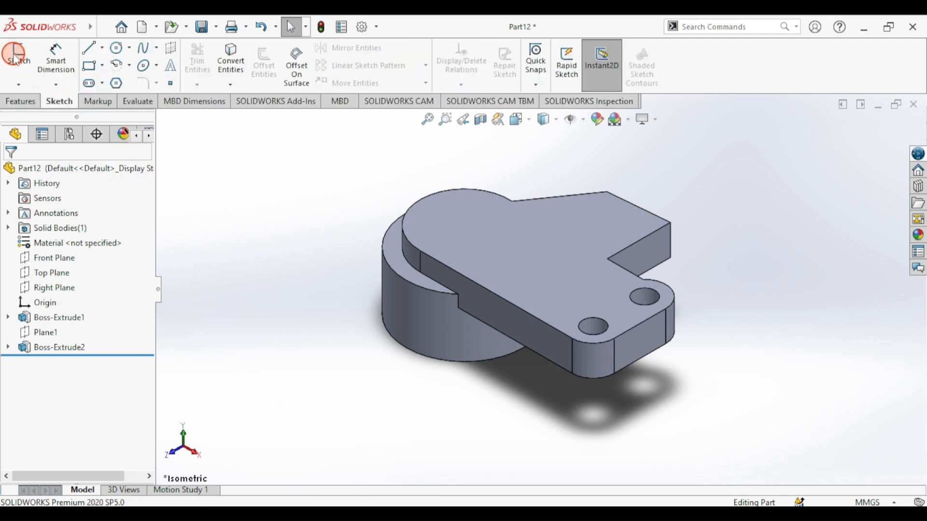
left_click(30, 59)
left_click(513, 230)
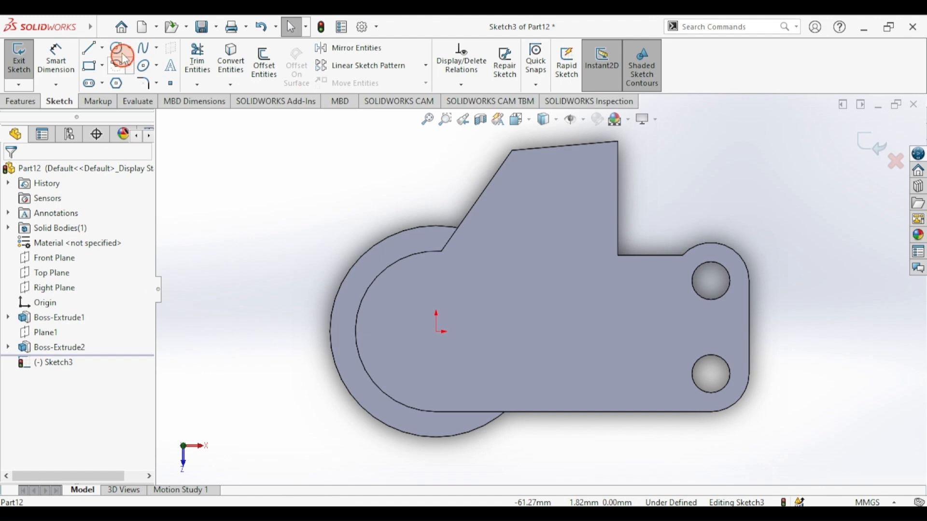
left_click(118, 48)
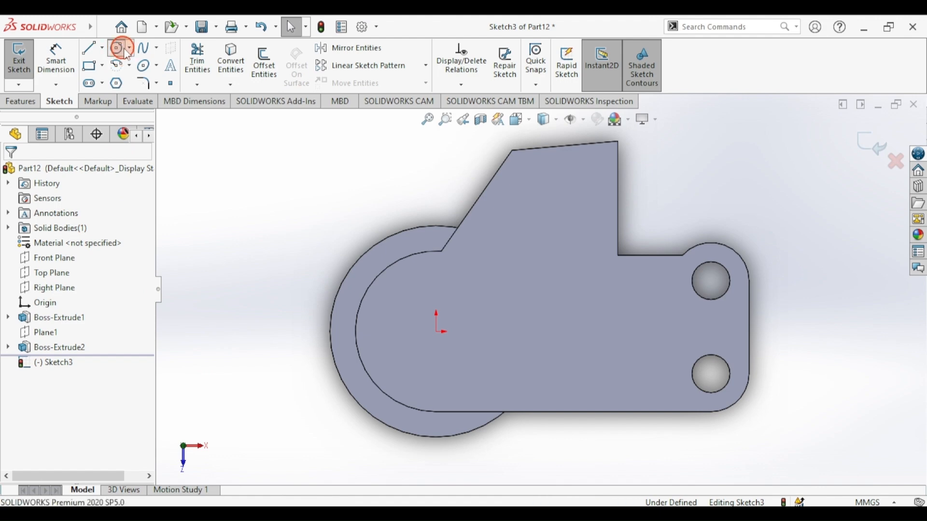
- Draw a circle centred on the origin
left_click(437, 332)
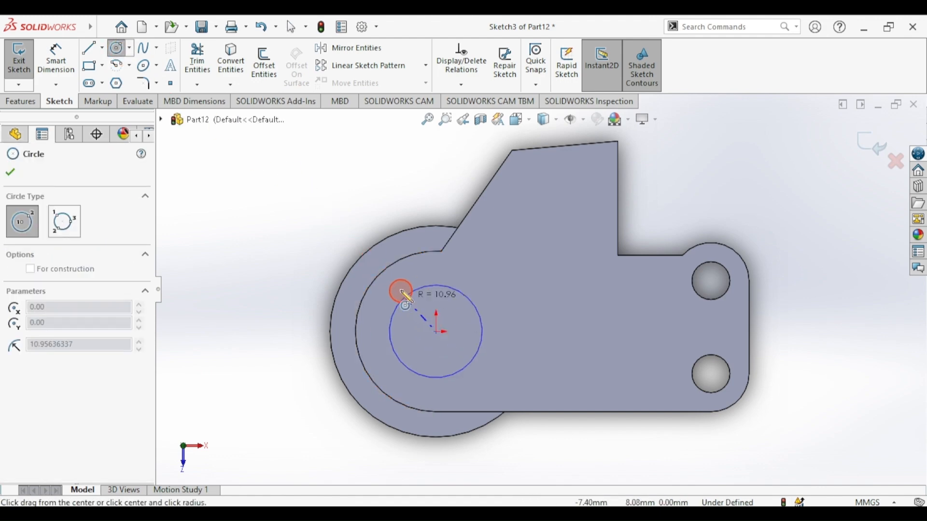
left_click(398, 290)
left_click(115, 48)
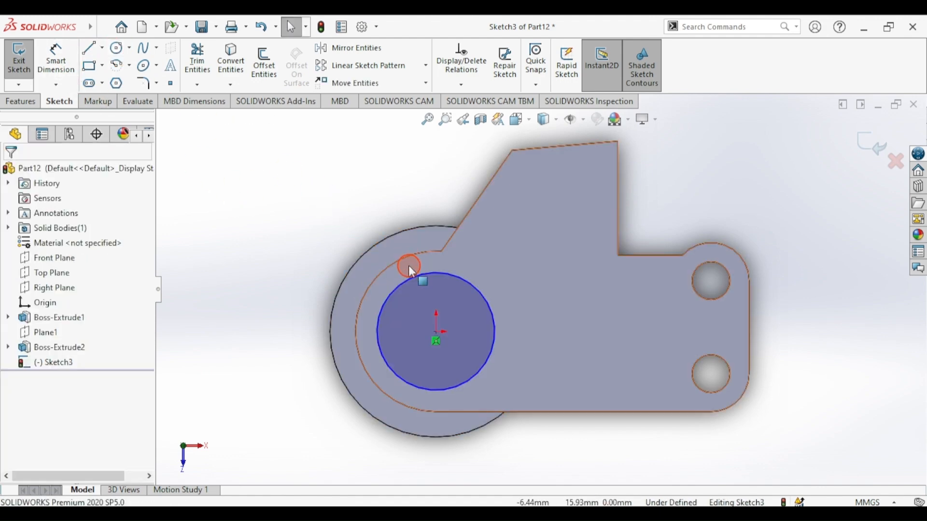
- Make the circle equal in radius to the boss's inner arc, then check draft.png
left_click(408, 279)
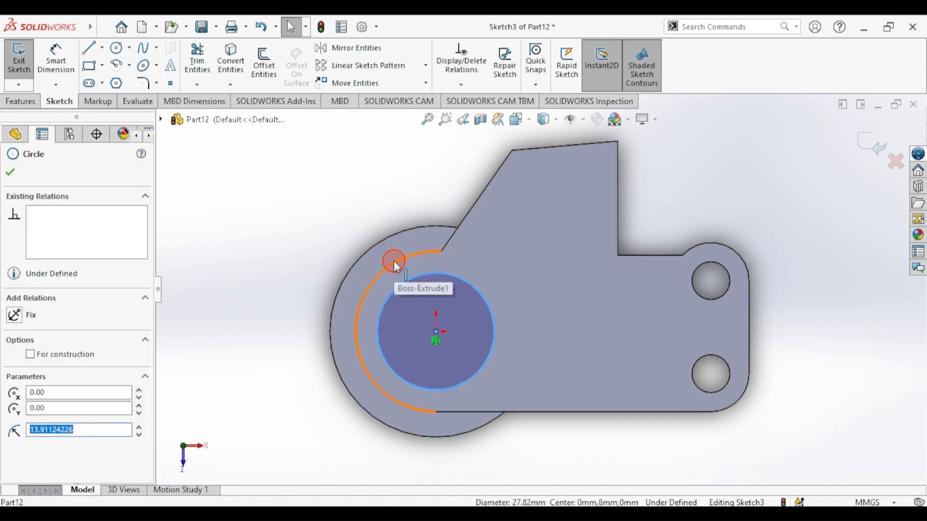
left_click(395, 261, "ctrl")
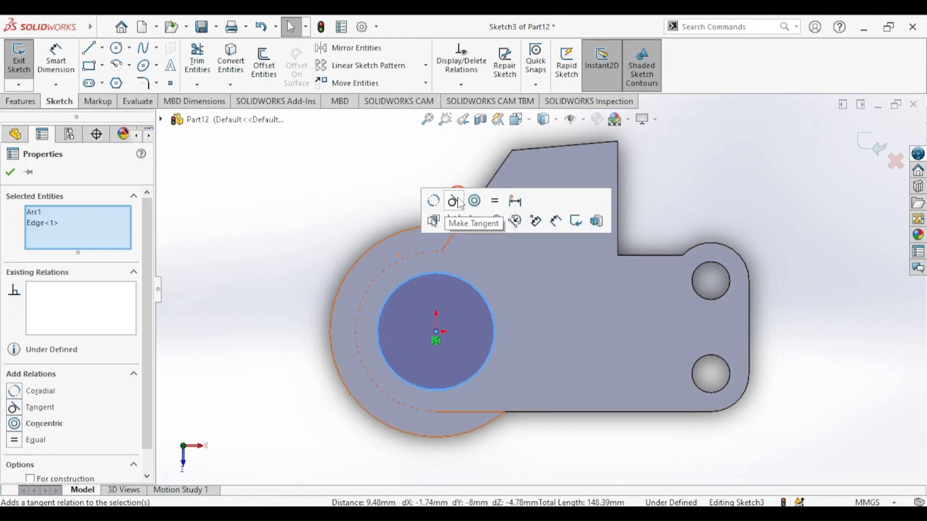
left_click(496, 202)
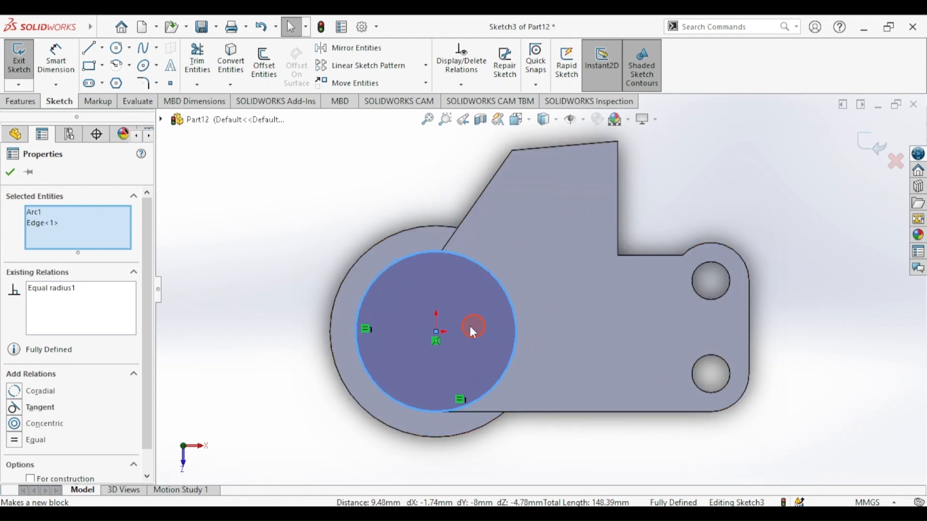
left_click(204, 212)
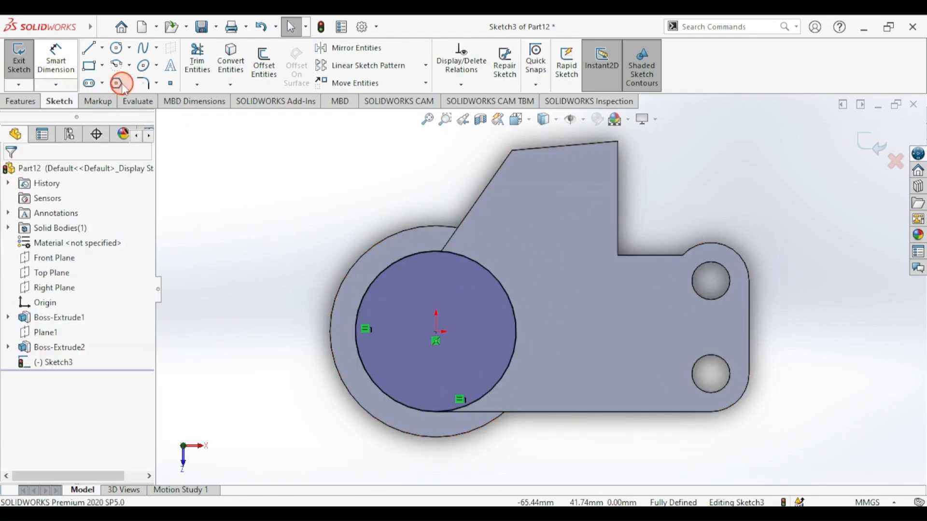
left_click(346, 502)
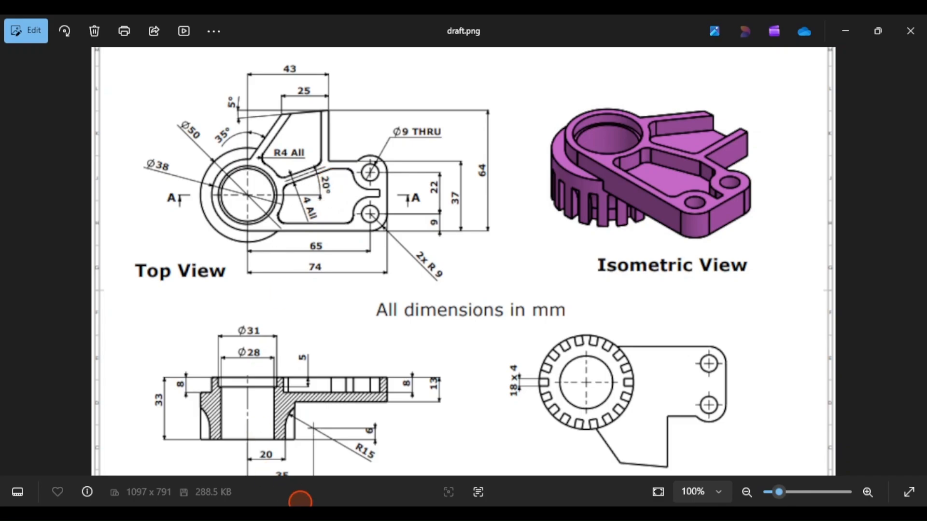
key("alt+Tab")
- Draw a lower line ending at the circle and an upper line near the upper hole, made Horizontal
left_click(89, 47)
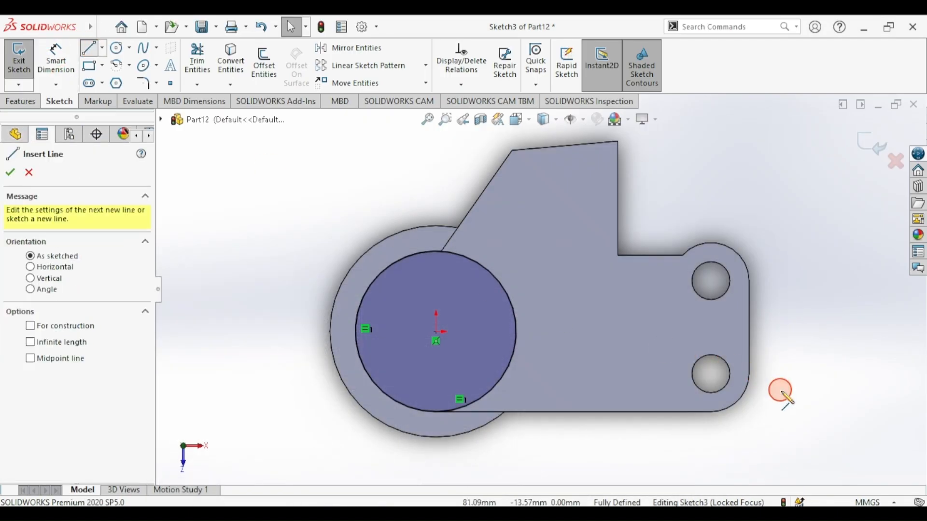
mouse_move(801, 393)
left_mouse_down()
mouse_move(729, 383)
mouse_move(487, 394)
left_mouse_up()
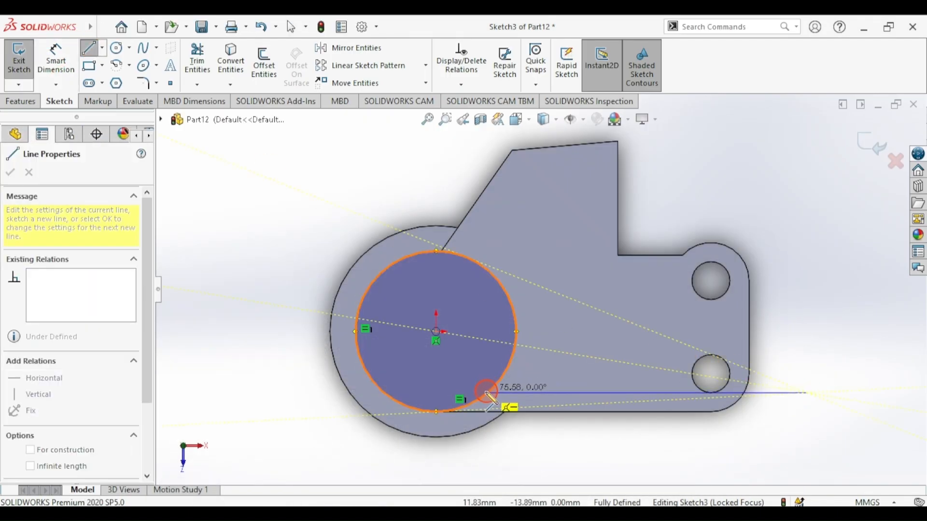
left_click(488, 394)
key("Escape")
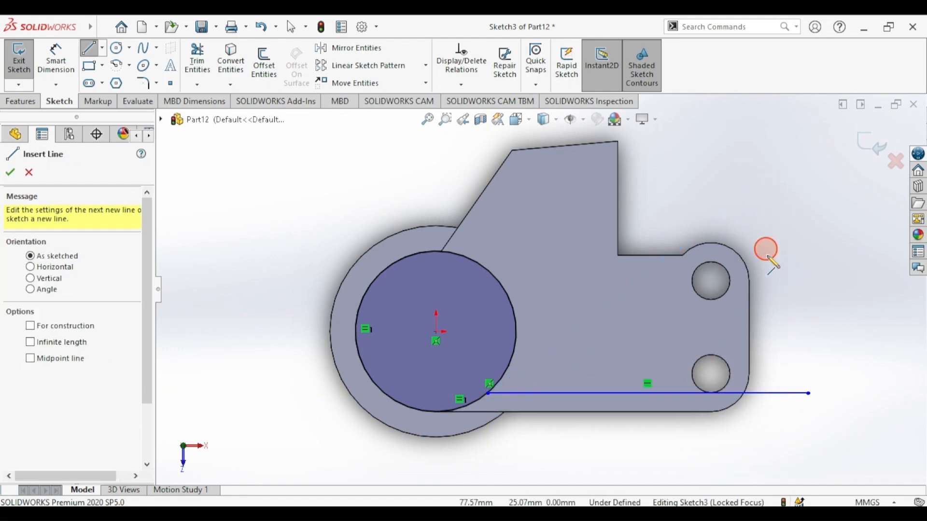
mouse_move(788, 273)
left_mouse_down()
mouse_move(541, 273)
mouse_move(594, 279)
left_mouse_up()
left_click(88, 47)
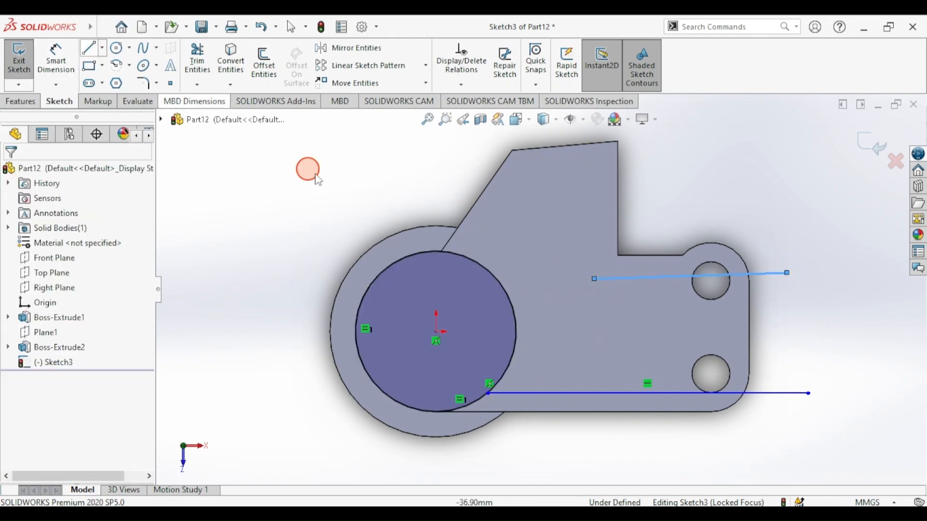
left_click(633, 279)
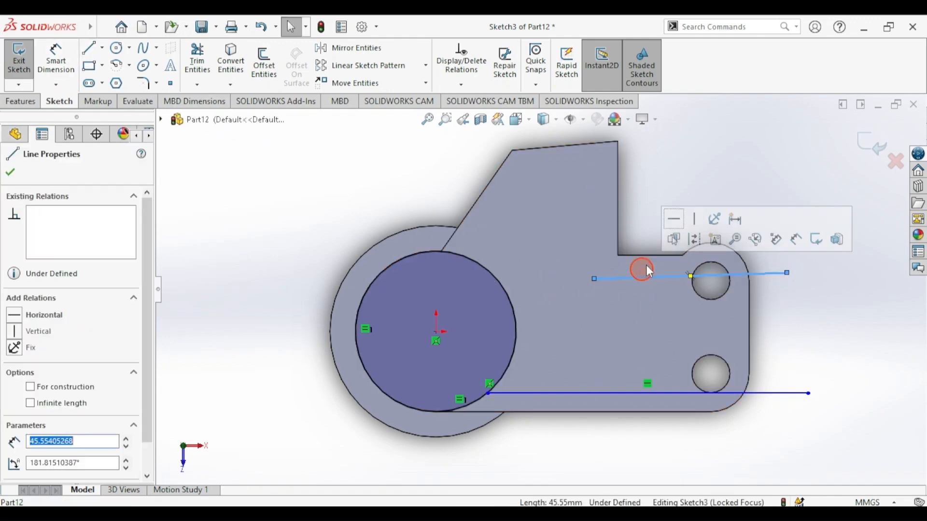
left_click(675, 238)
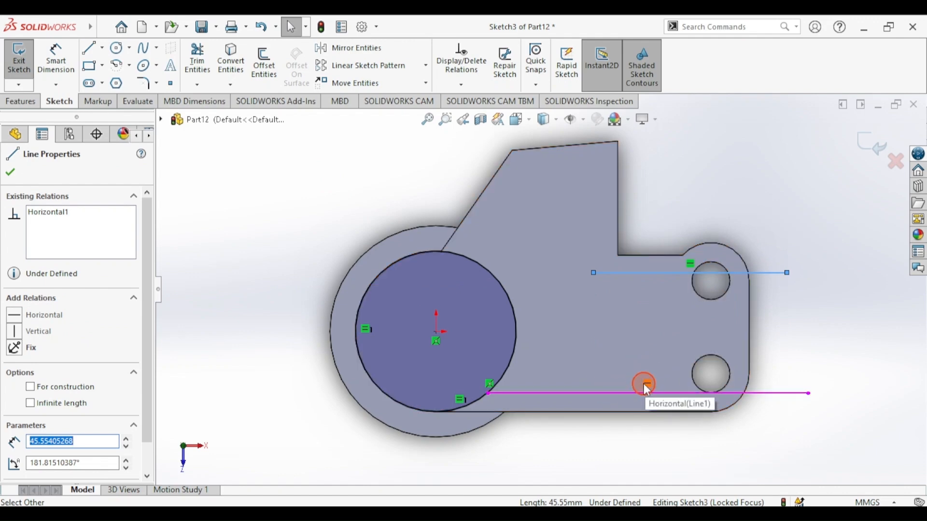
left_click(202, 174)
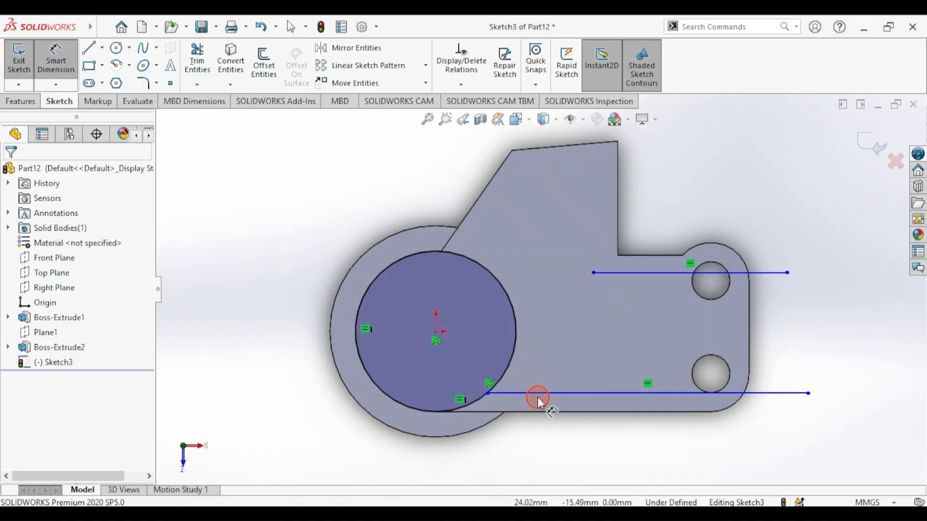
- Offset the lower and upper lines 4 mm from the plate's bottom and top edges
left_click(543, 412)
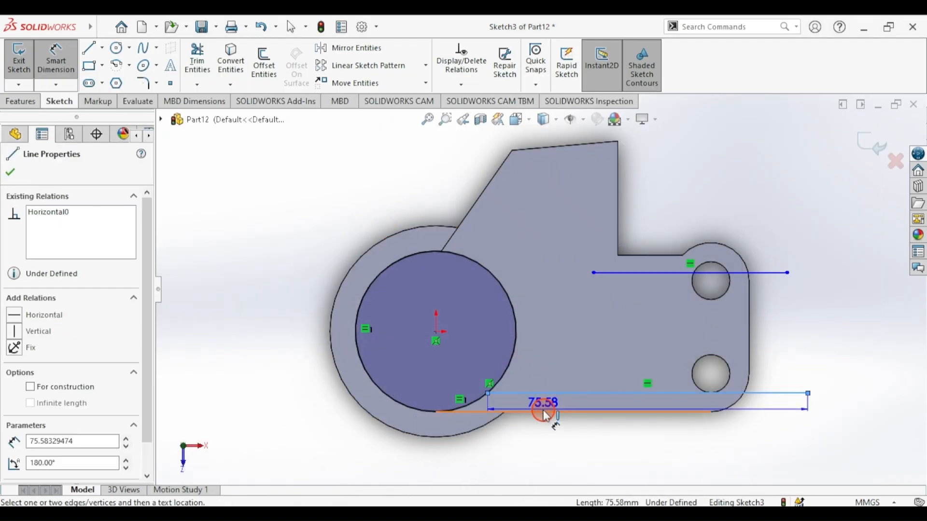
left_click(545, 413)
left_click(565, 448)
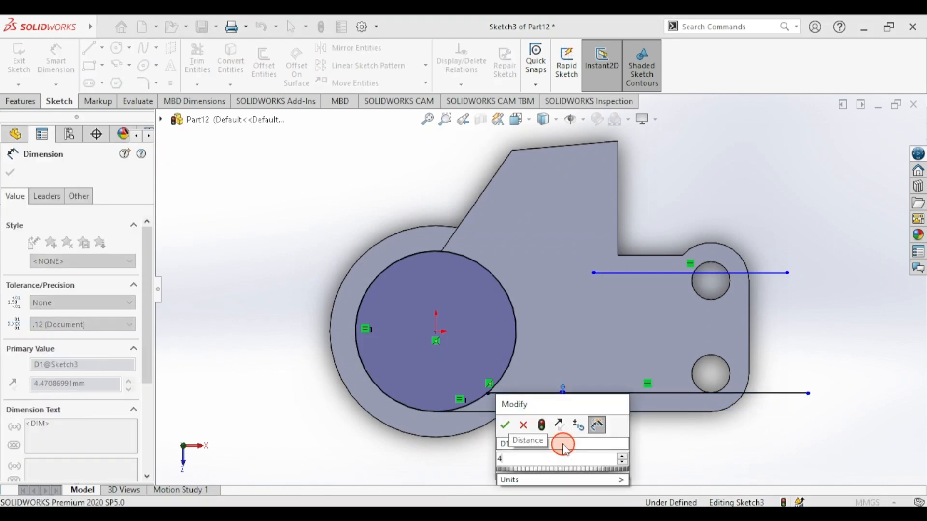
type("4")
key("Return")
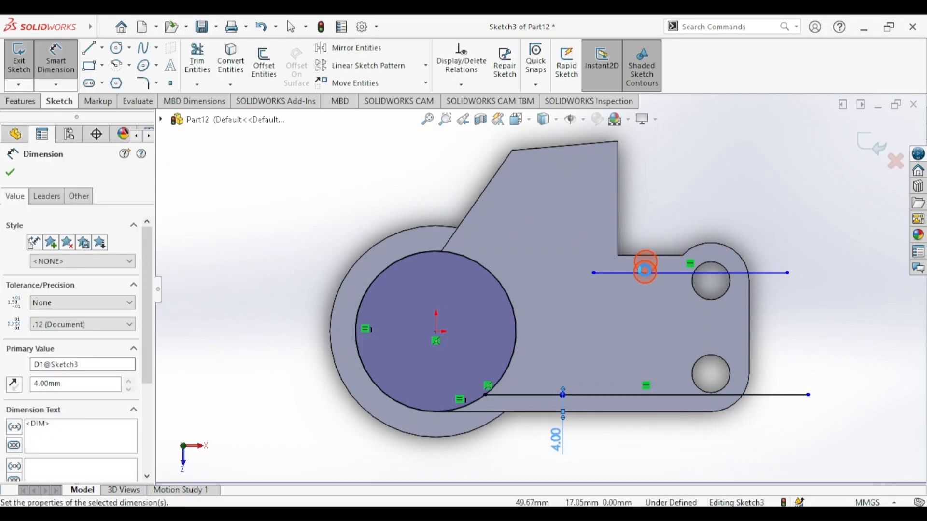
left_click(645, 272)
left_click(675, 254)
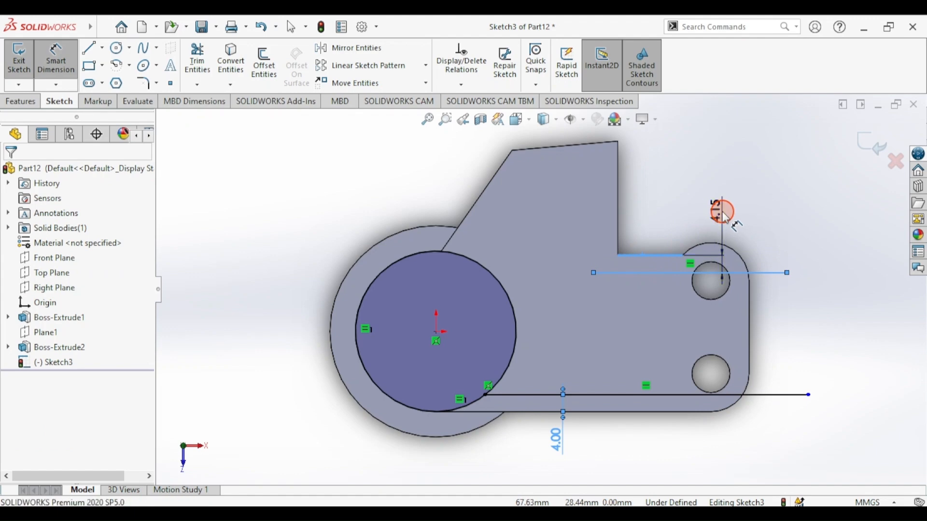
left_click(723, 212)
key("Return")
left_click(245, 350)
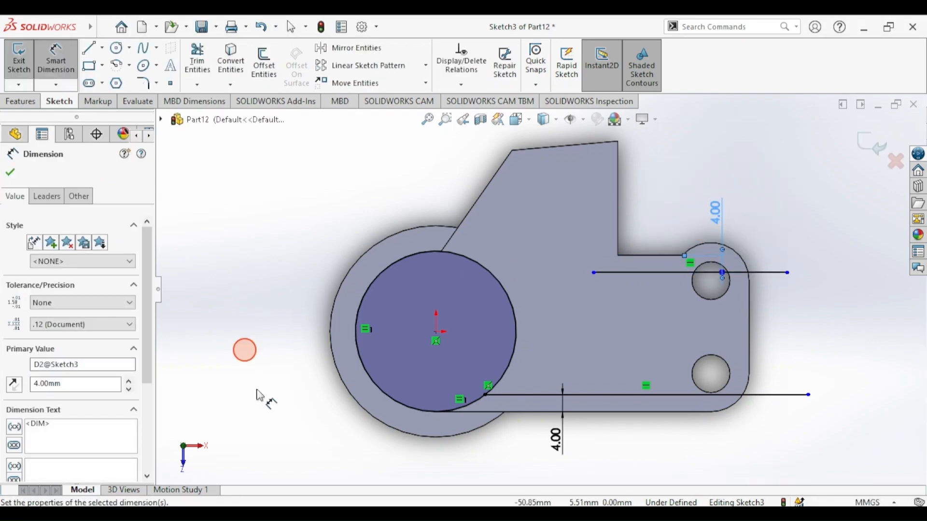
- Switch to draft.png and inspect the reference drawing
key("alt+Tab")
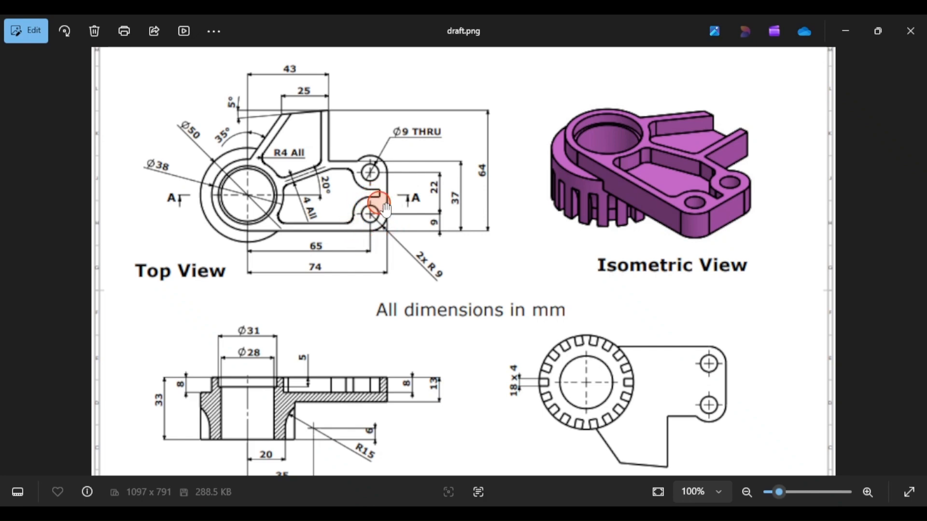
left_click(403, 320)
left_click(344, 157)
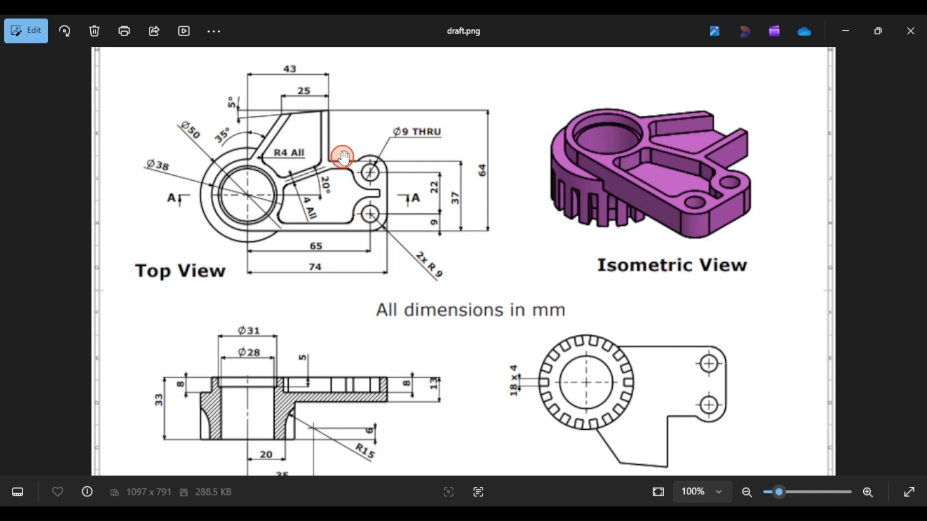
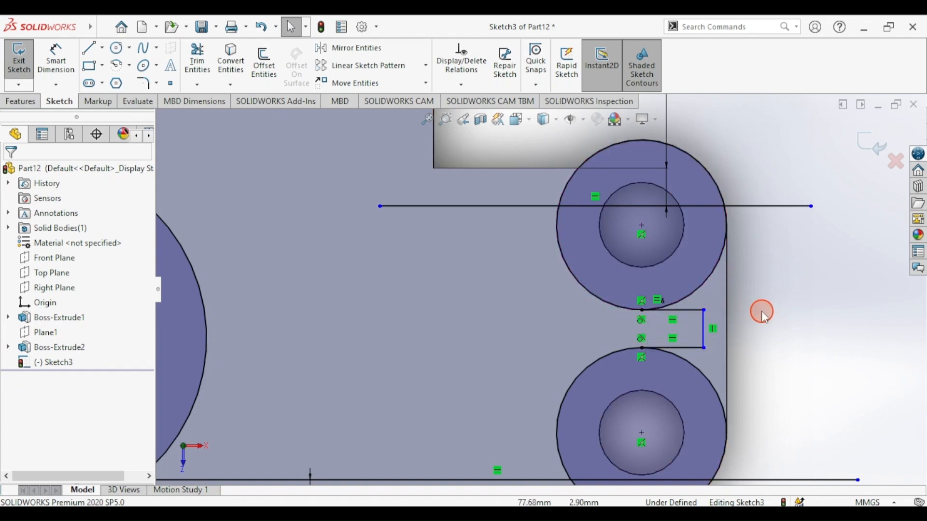
- Dimension the slot's right edge for a 4 mm width, fit the view and check draft.png
left_click(55, 59)
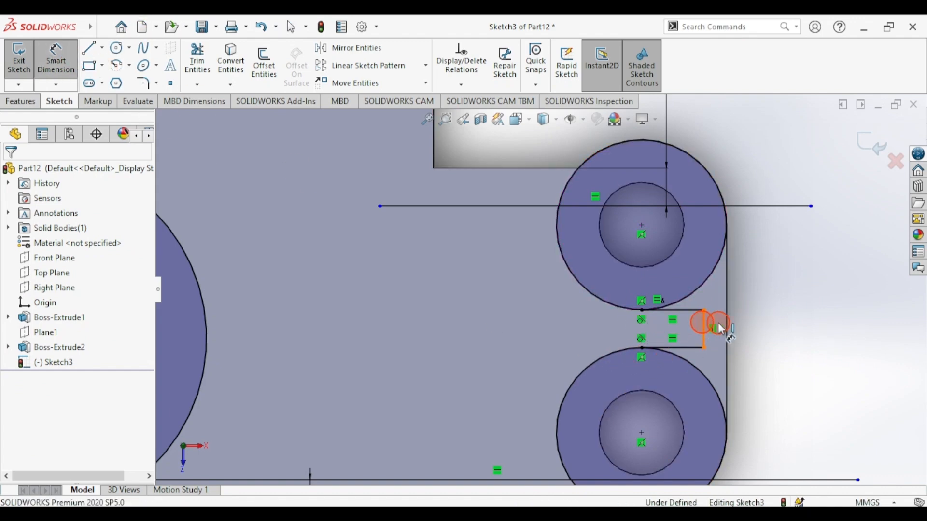
left_click(721, 329)
left_click(813, 334)
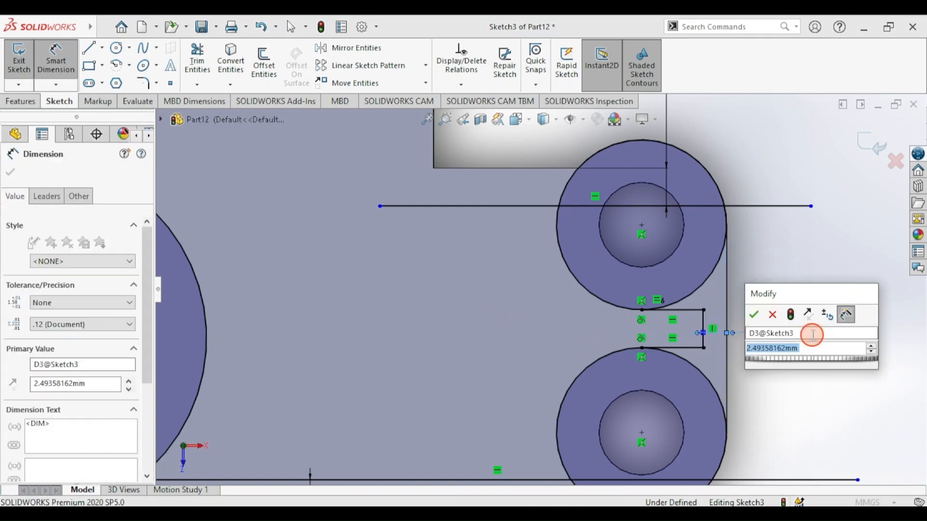
type("4")
key("Return")
left_click(39, 70)
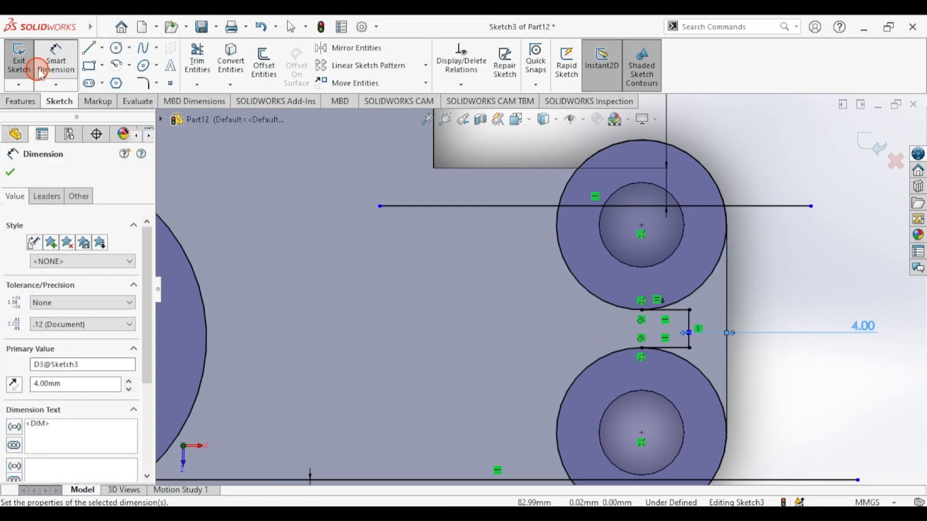
key("f")
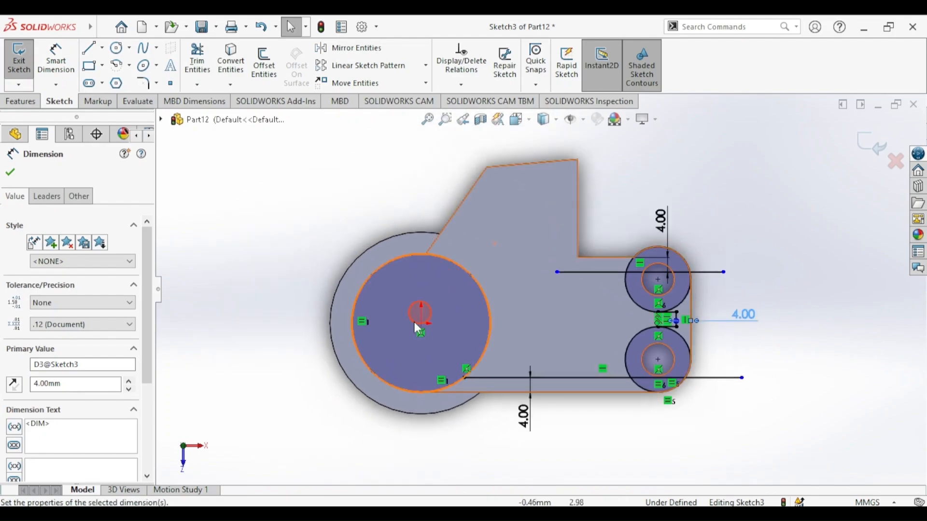
left_click(345, 512)
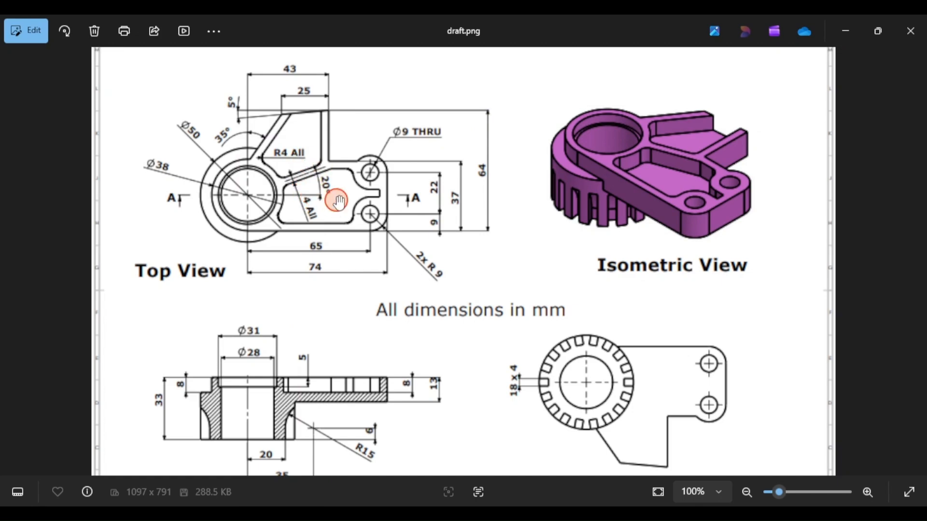
- Draw an inclined and a horizontal construction line from the boss centre
left_click(346, 512)
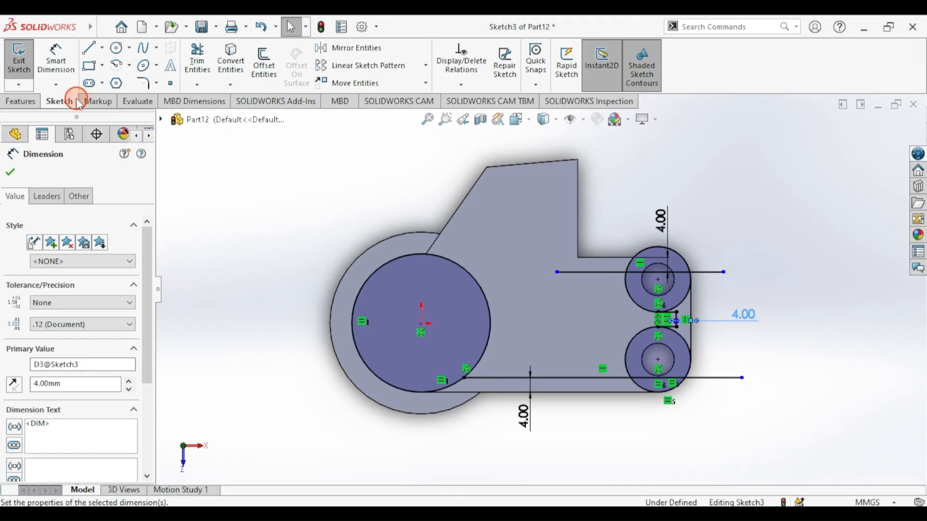
left_click(86, 51)
left_click(31, 326)
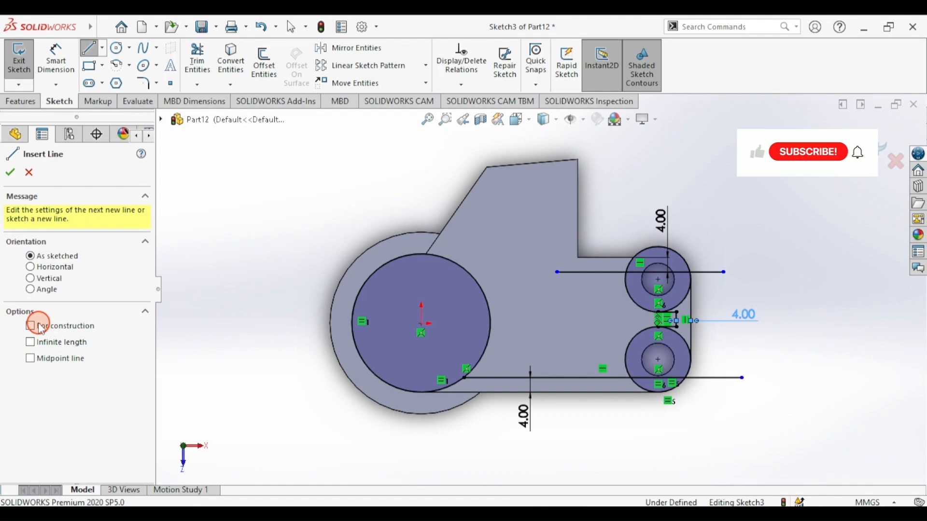
left_click(421, 323)
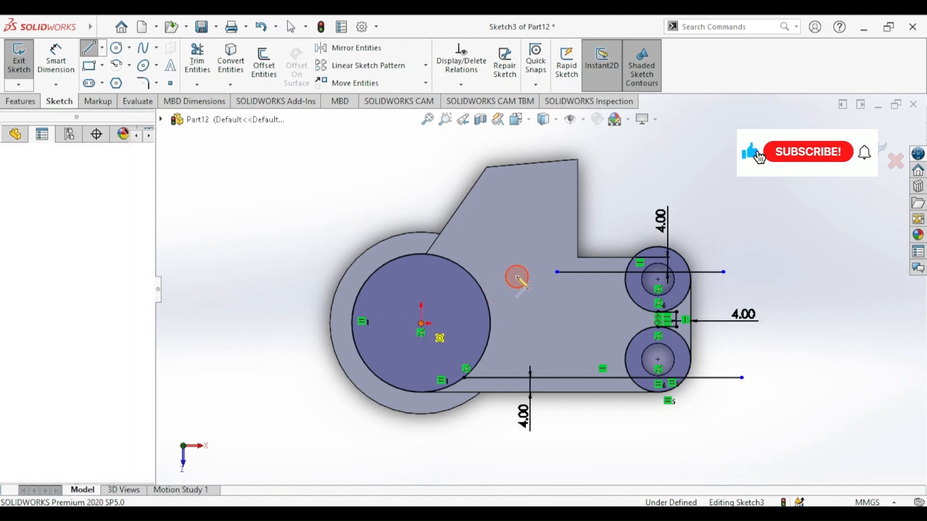
left_click(552, 263)
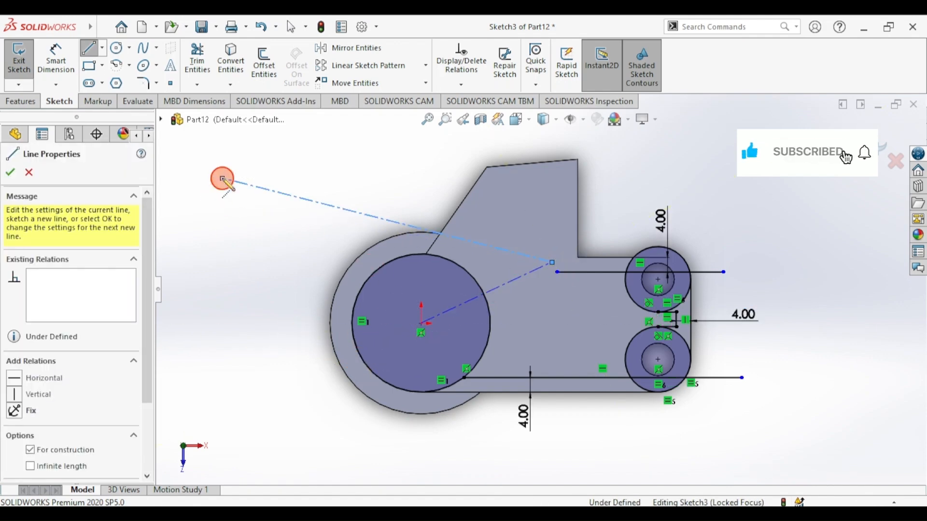
key("Escape")
left_click_drag(422, 324, 556, 324)
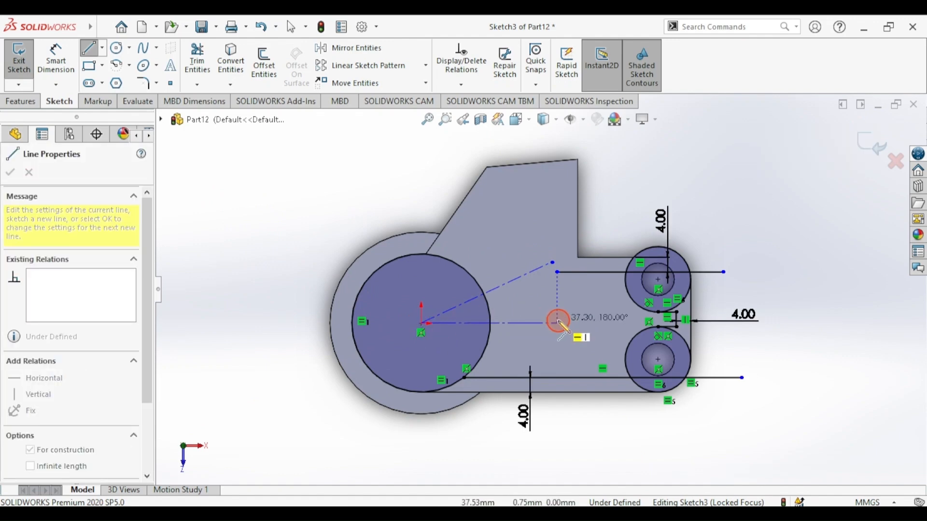
- Dimension the angle between the two construction lines as 20°
left_click(468, 323)
left_click(464, 303)
left_click(844, 256)
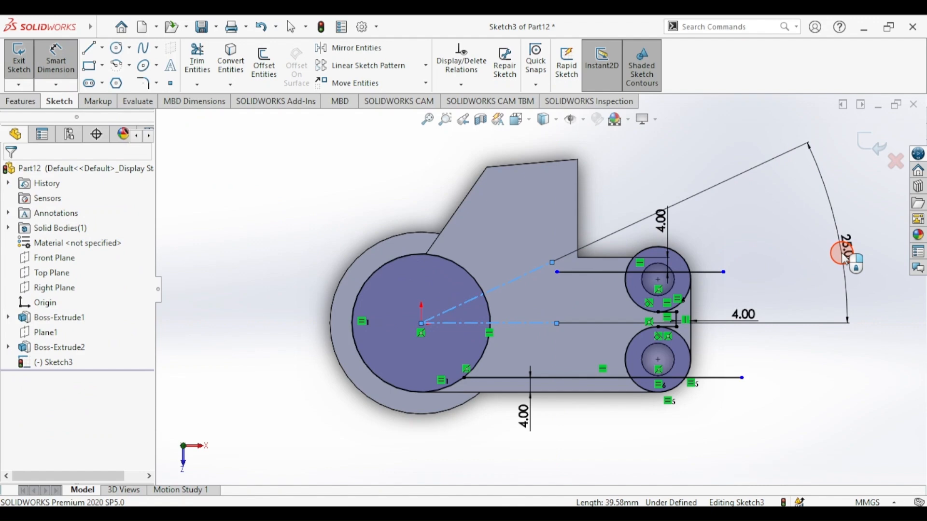
type("20")
key("Return")
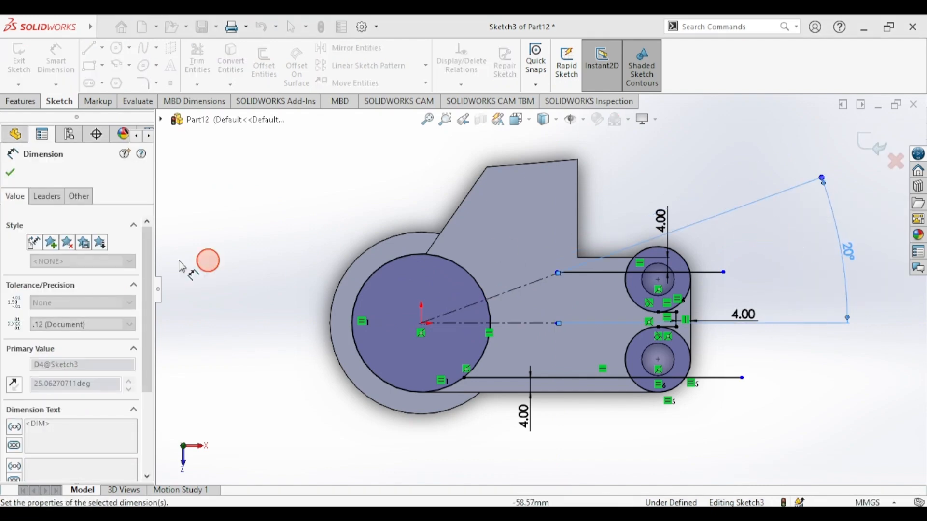
left_click(7, 174)
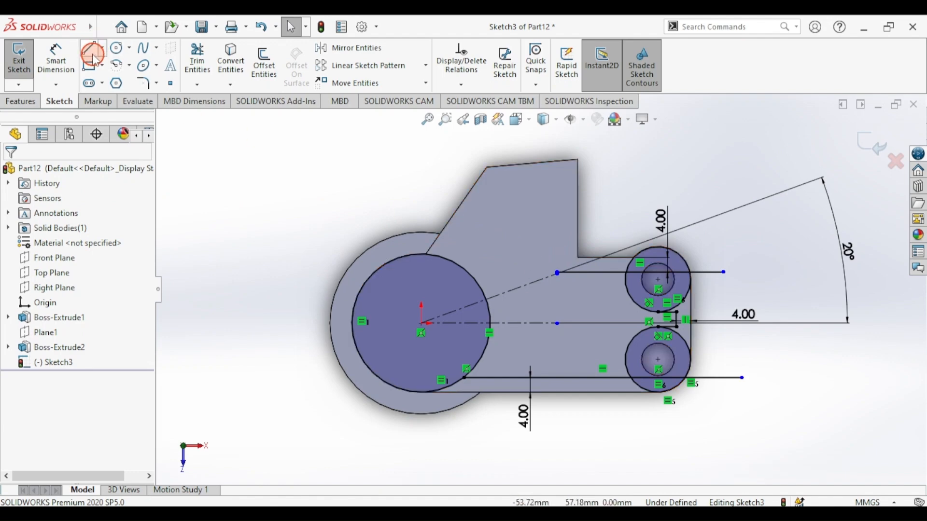
left_click(92, 53)
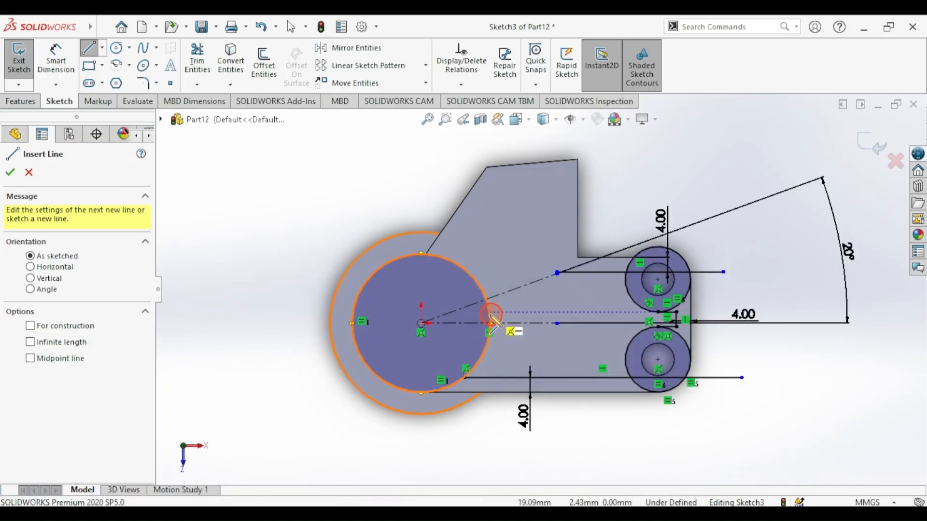
- Draw a solid line from the inner circle's edge toward the upper hole
left_click(491, 322)
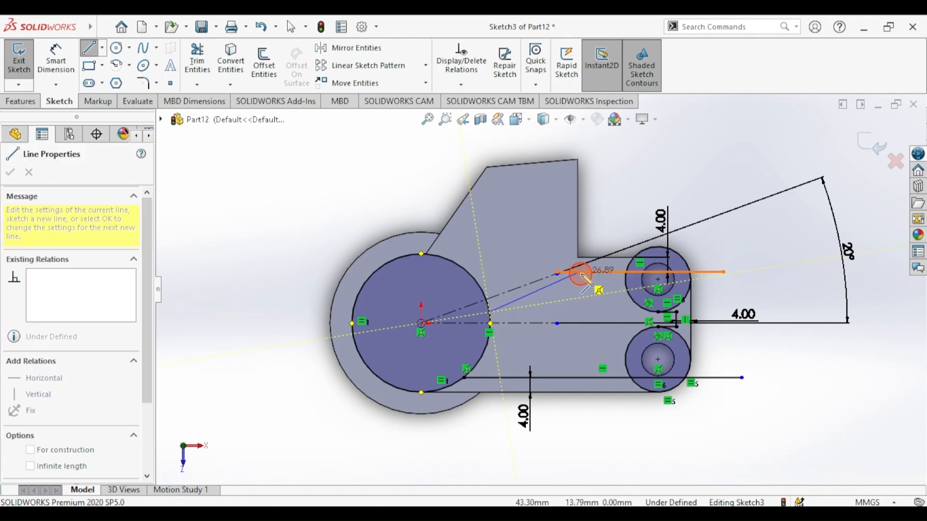
left_click(599, 273)
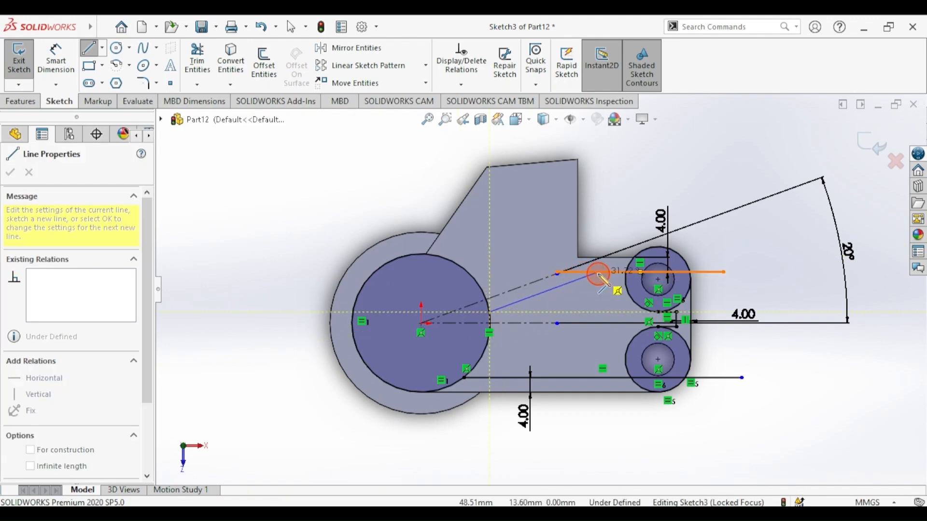
left_click(118, 64)
left_click(91, 47)
left_click(300, 212)
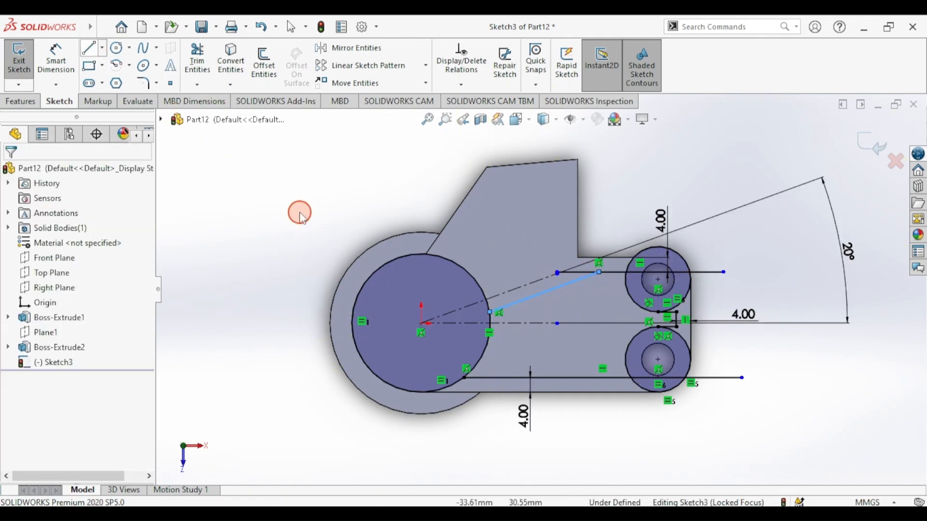
left_click(271, 196)
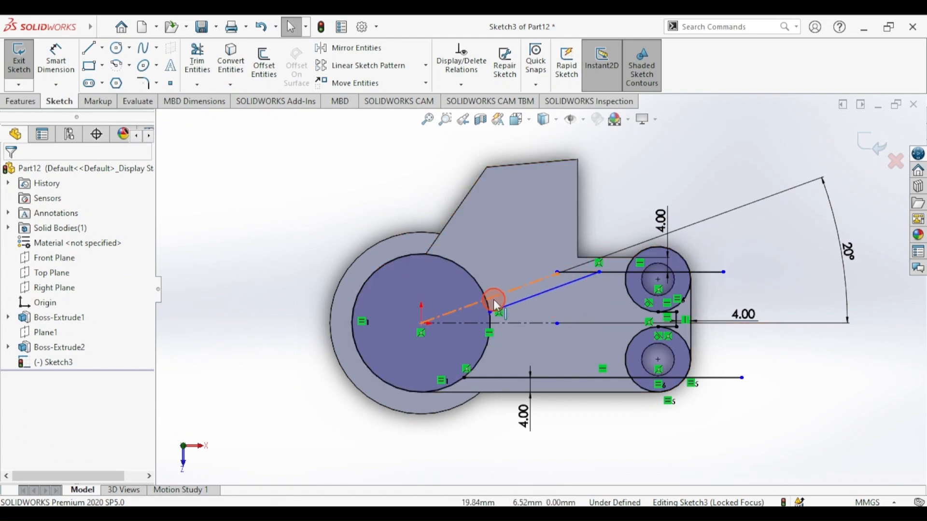
- Make the new line parallel to the 20° inclined construction line
left_click(520, 303)
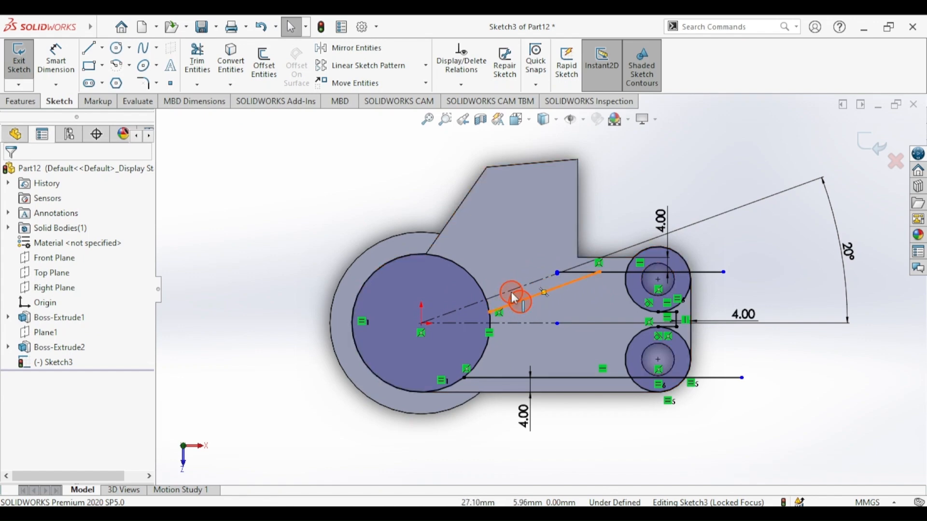
left_click(509, 292, "ctrl")
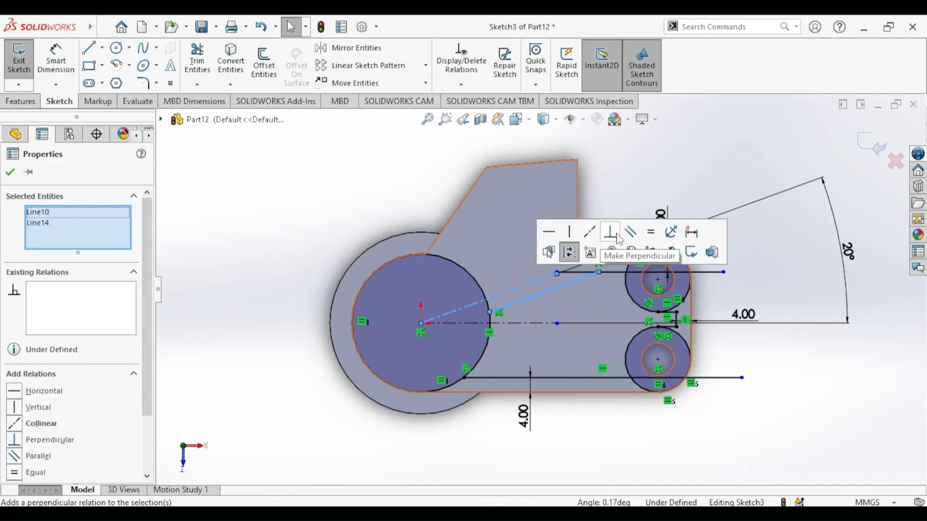
left_click(631, 232)
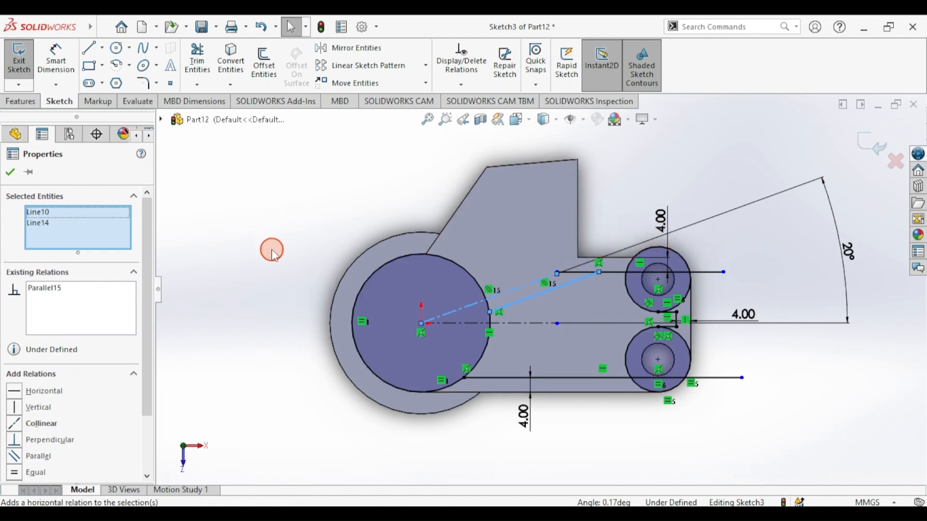
left_click(281, 203)
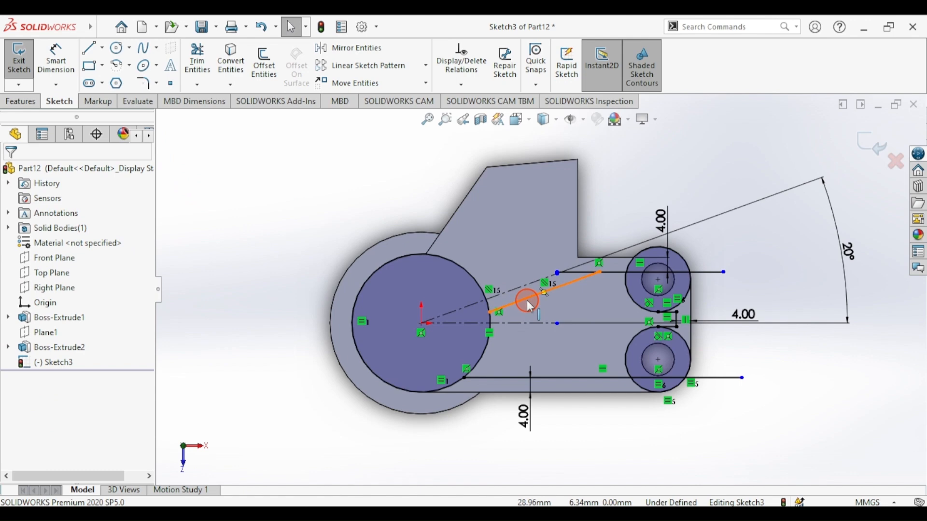
left_click(528, 303)
- Mirror the angled solid line about the inclined centreline
left_click(339, 53)
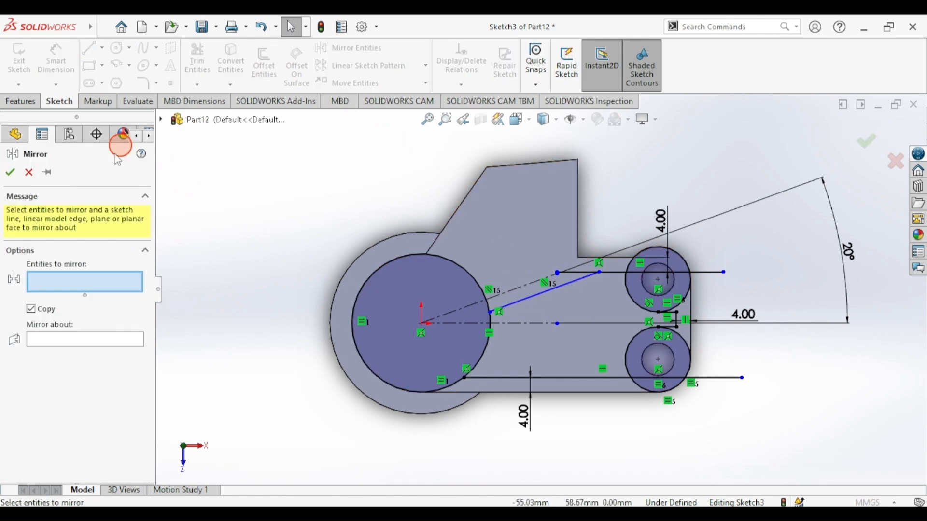
left_click(528, 300)
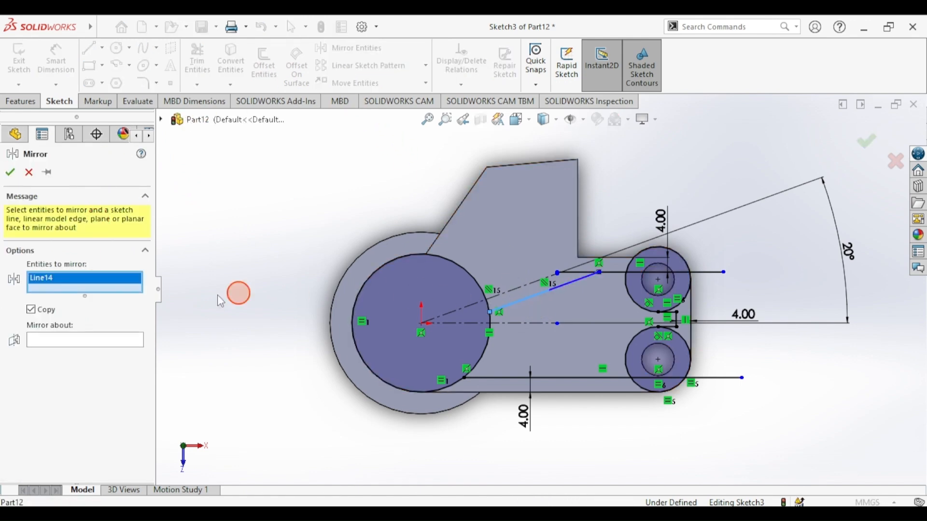
left_click(82, 340)
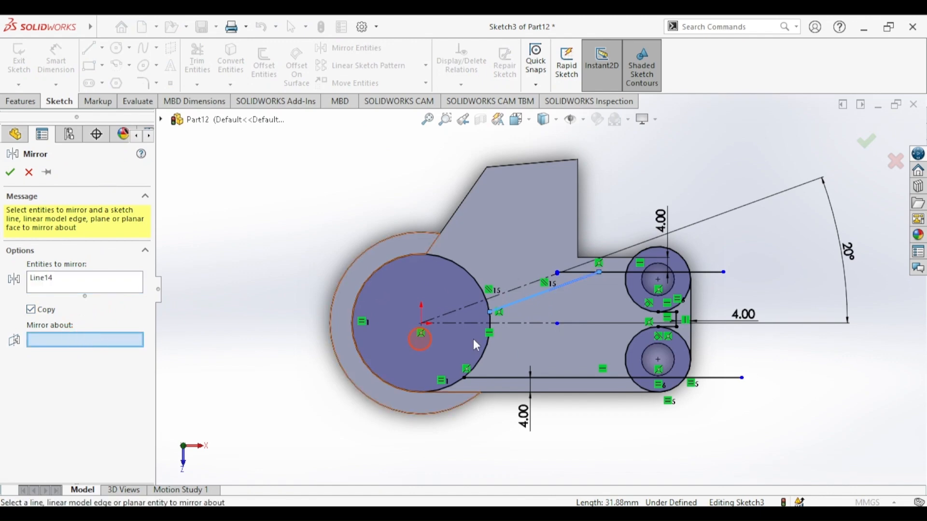
left_click(507, 292)
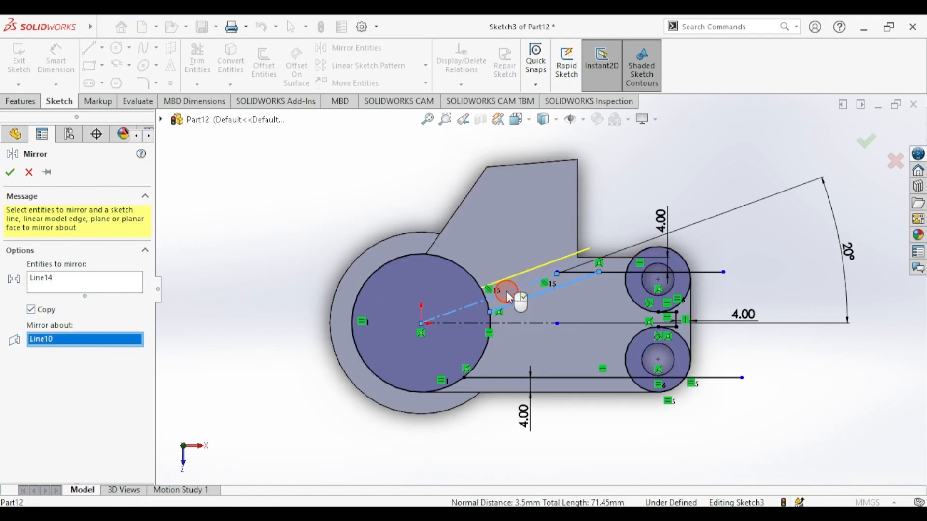
left_click(10, 172)
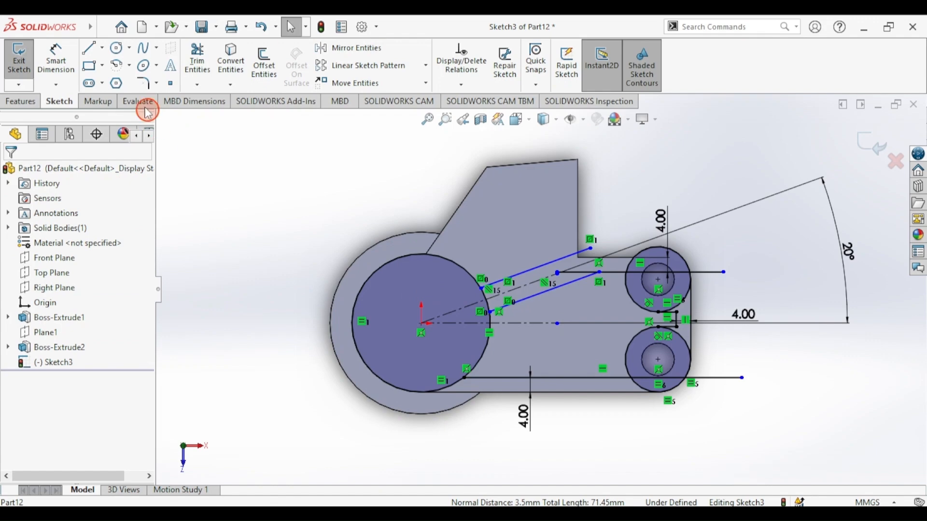
- Set the gap between the two angled slot lines to 4.00 mm and compare with draft.png
left_click(56, 59)
left_click(537, 269)
left_click(497, 302)
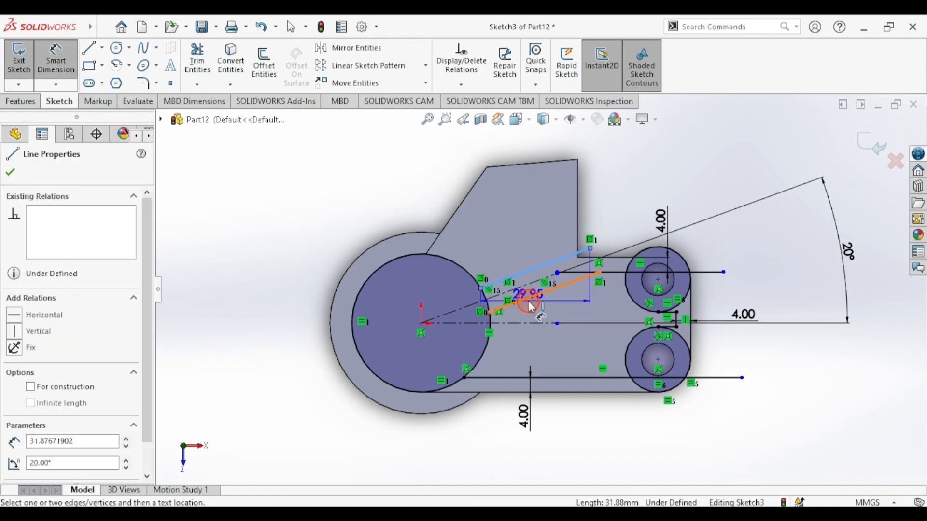
left_click(527, 299)
left_click(257, 340)
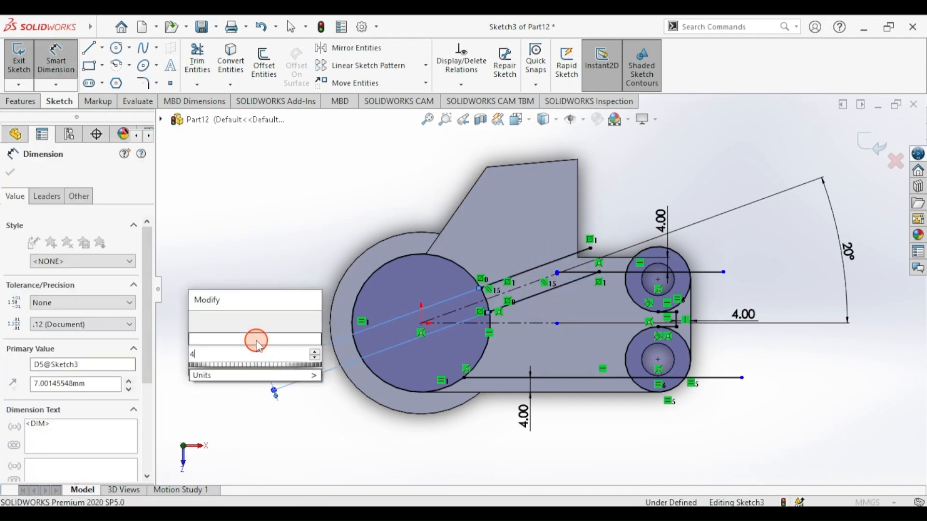
type("4")
key("Return")
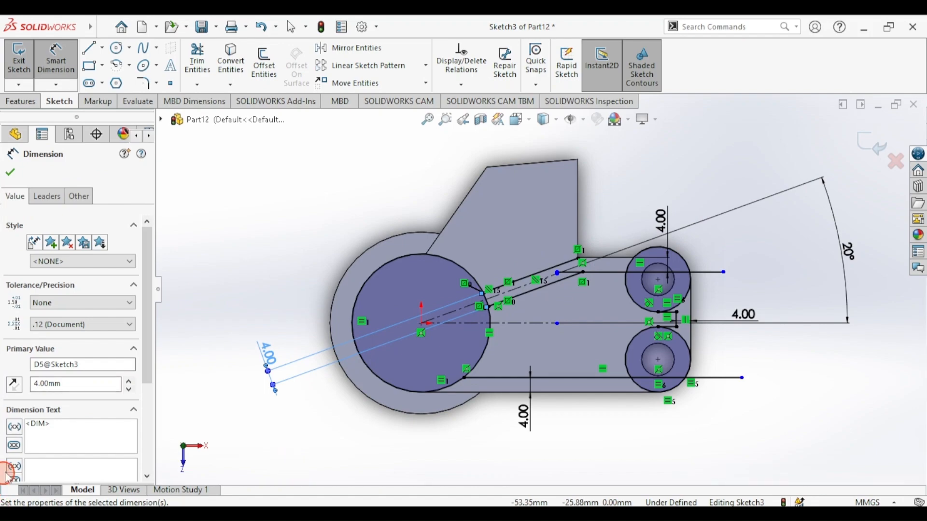
left_click(320, 515)
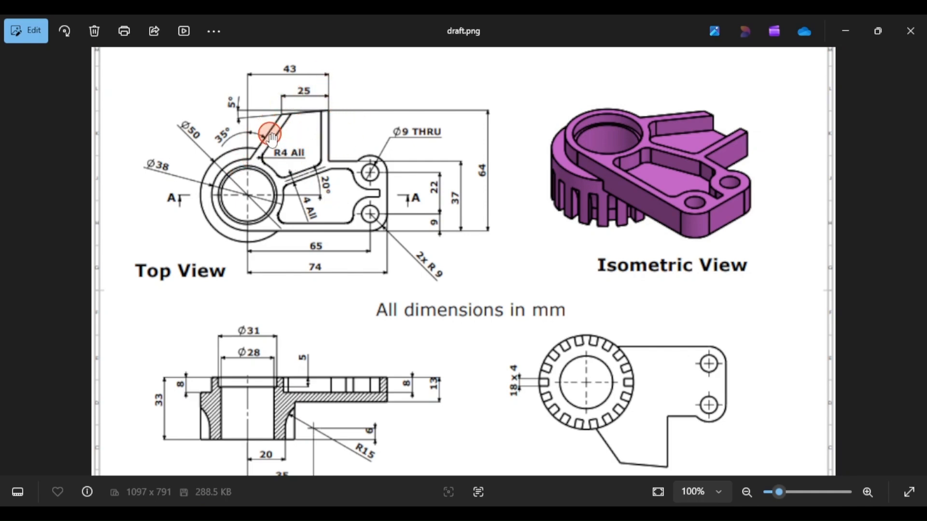
key("alt+Tab")
left_click(89, 48)
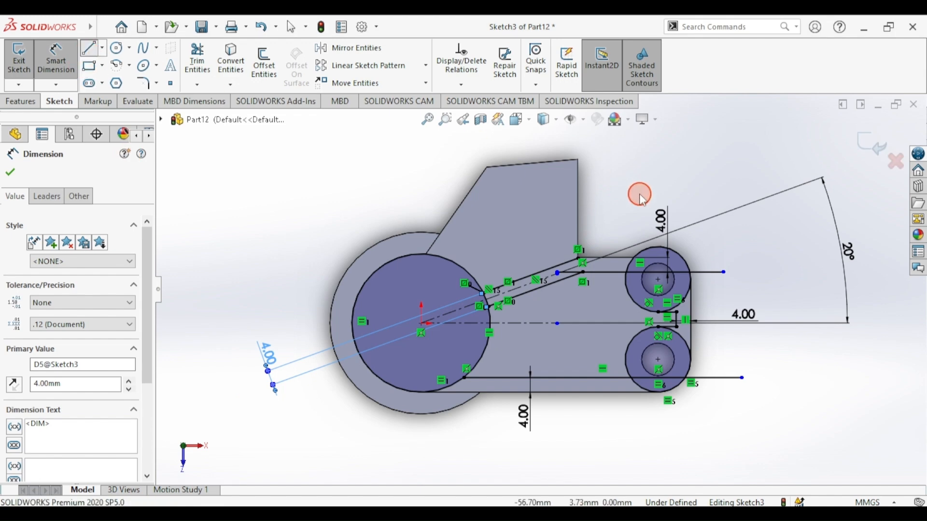
- Draw a slanted line from the top edge to the large circle and a vertical line down to the slot
left_click(505, 166)
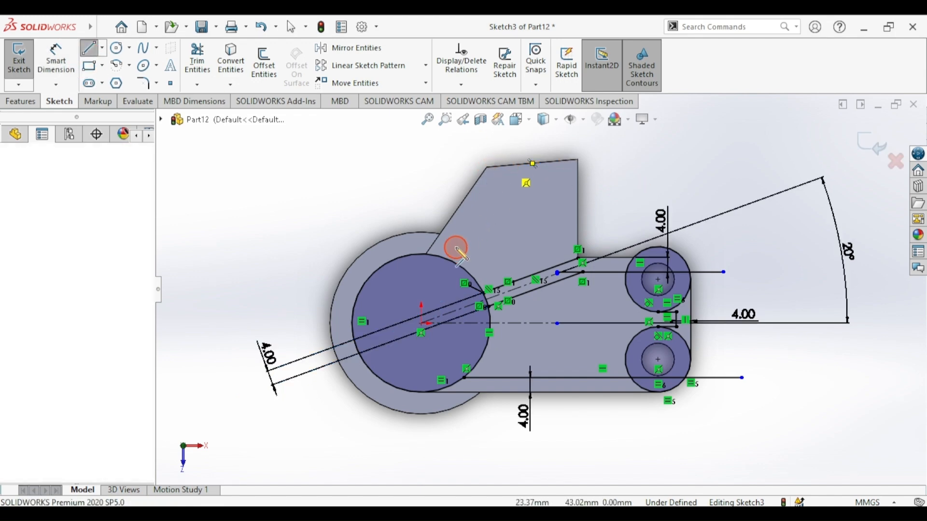
left_click(444, 257)
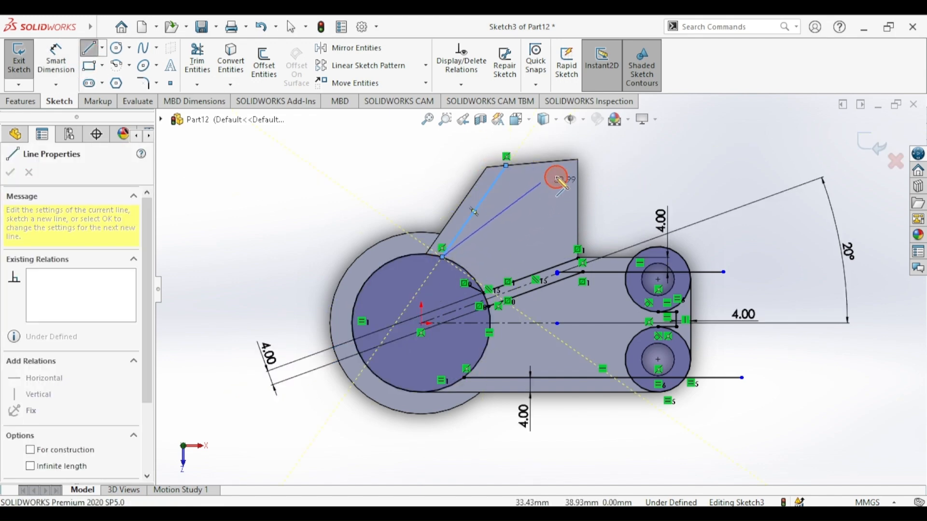
key("Escape")
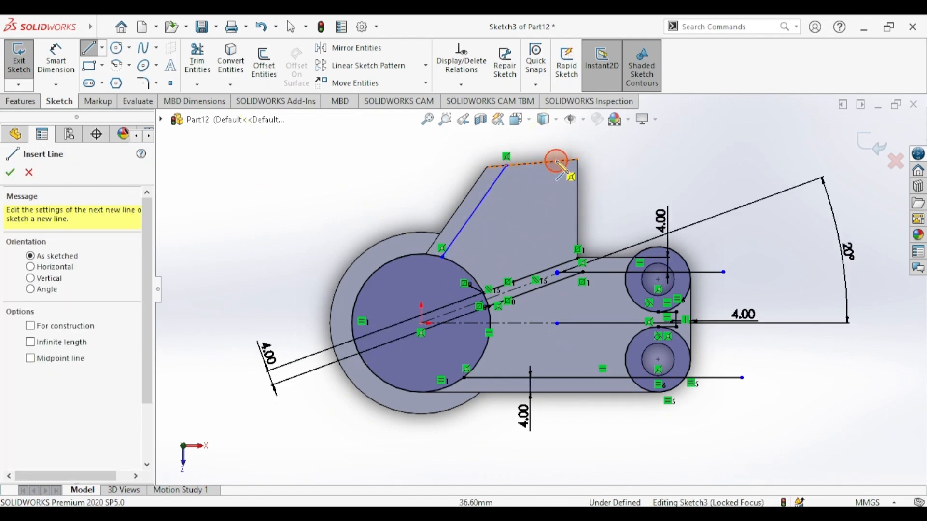
left_click(559, 163)
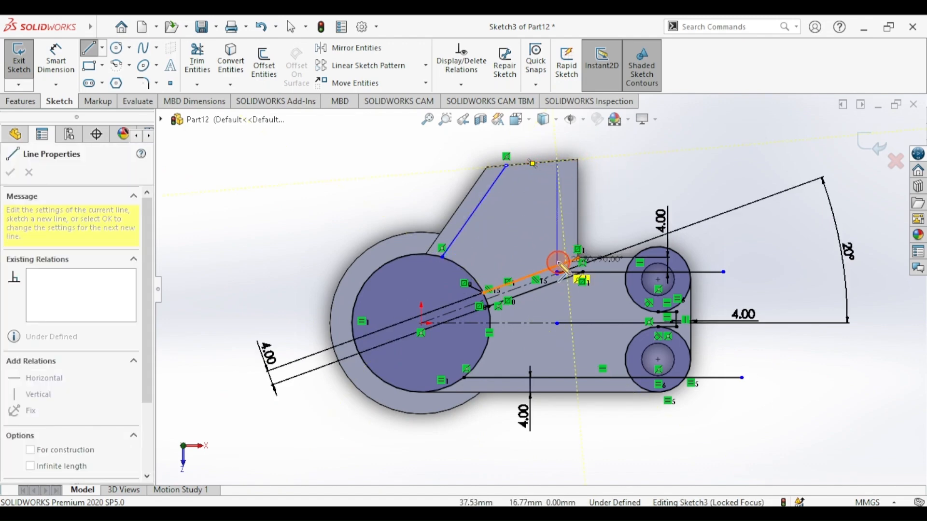
left_click(558, 267)
- Dimension the vertical pocket line 4.00 mm from the part's right edge
left_click(56, 60)
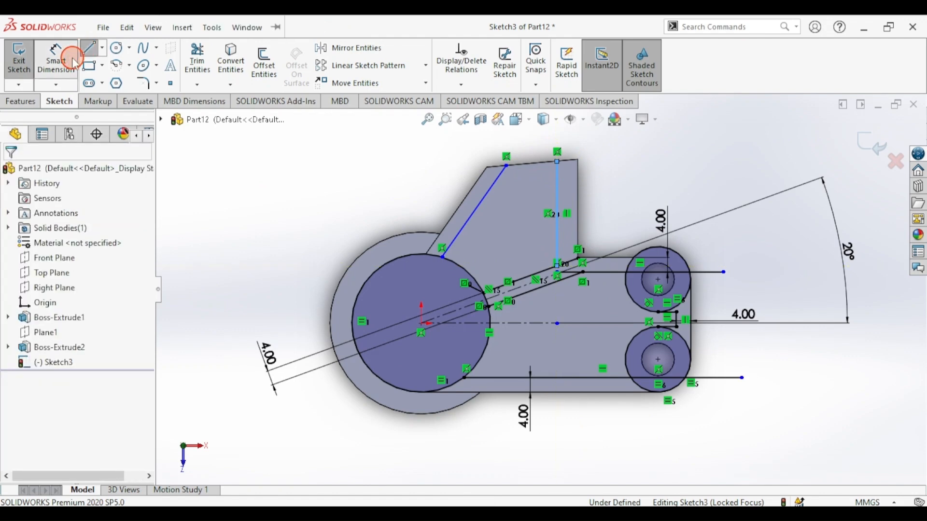
left_click(557, 187)
left_click(579, 186)
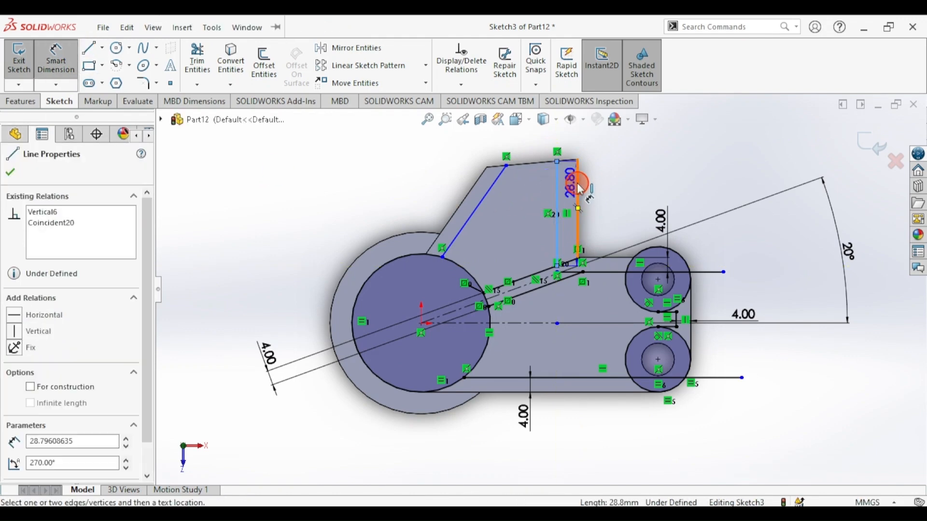
left_click(614, 187)
type("4")
key("Return")
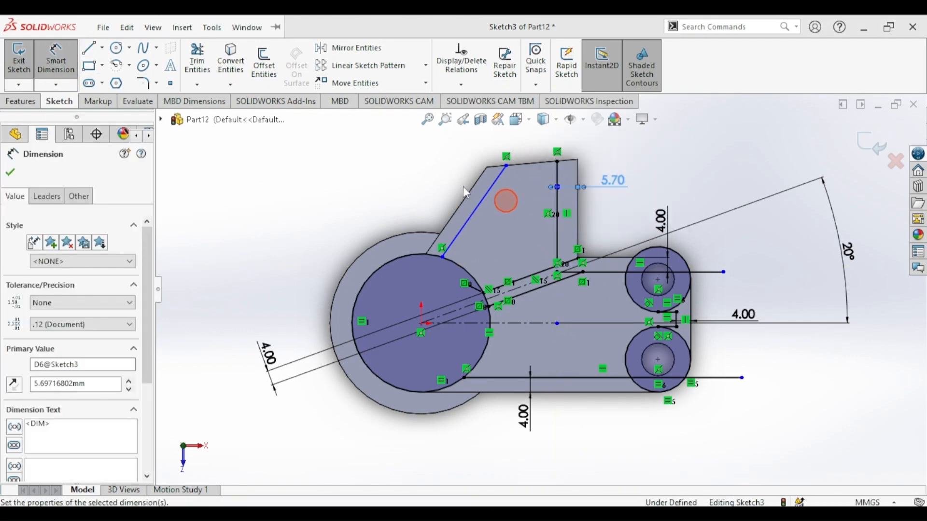
left_click(17, 176)
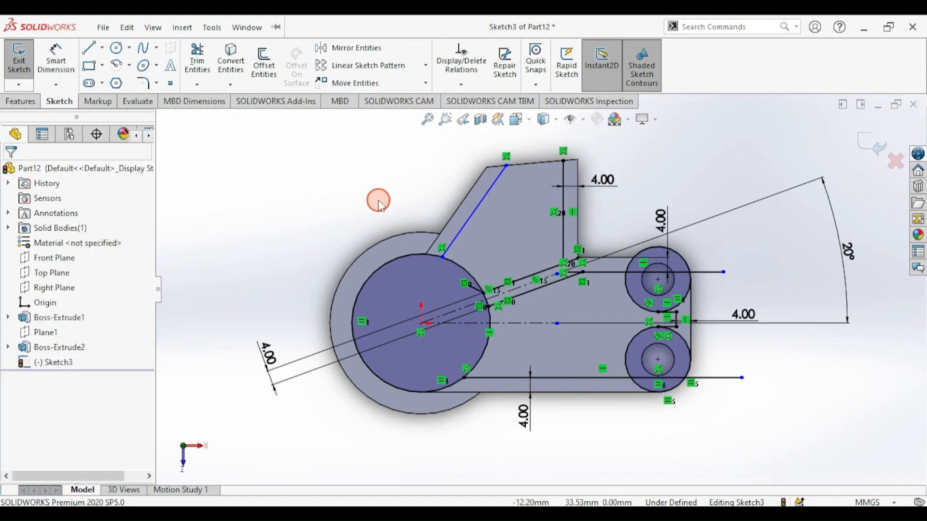
- Make the slanted pocket line parallel to the slanted edge and offset it 4.00 mm
left_click(475, 210)
left_click(464, 195, "ctrl")
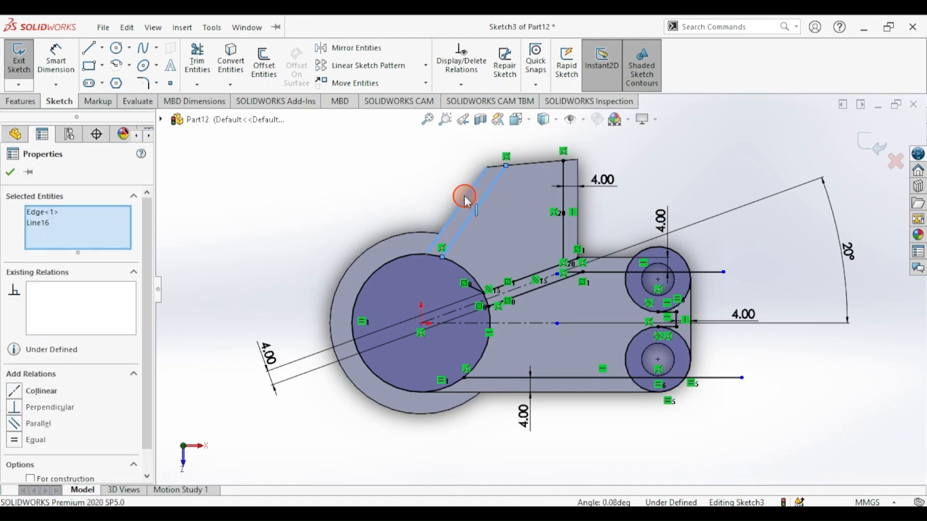
left_click(545, 138)
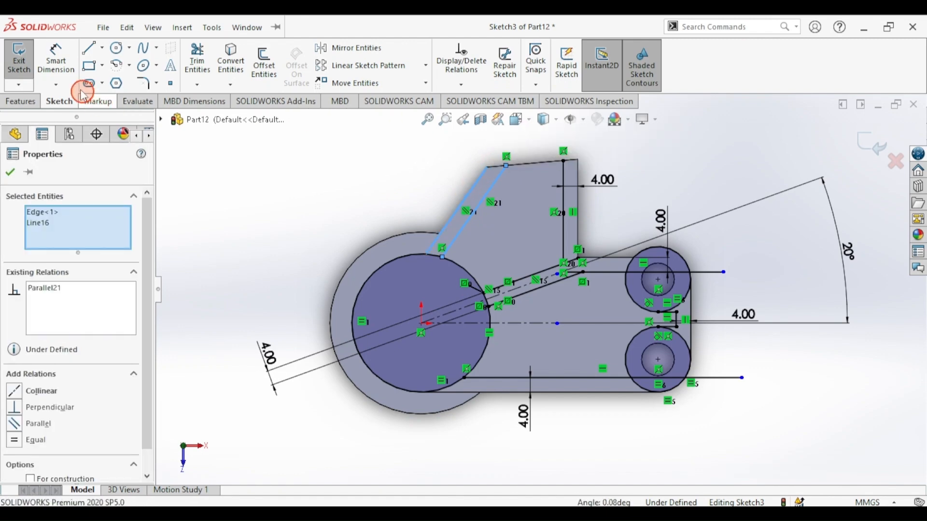
left_click(57, 65)
left_click(467, 222)
left_click(453, 219)
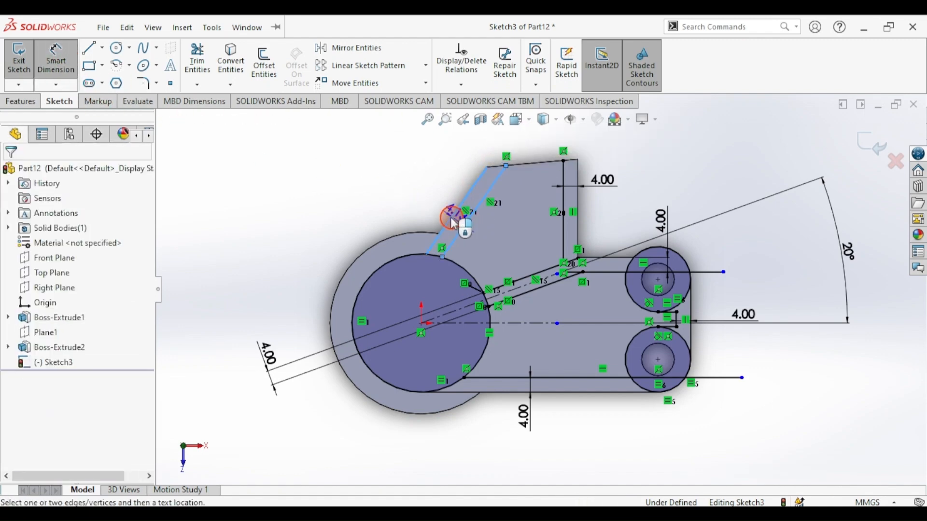
left_click(296, 220)
type("4")
key("Return")
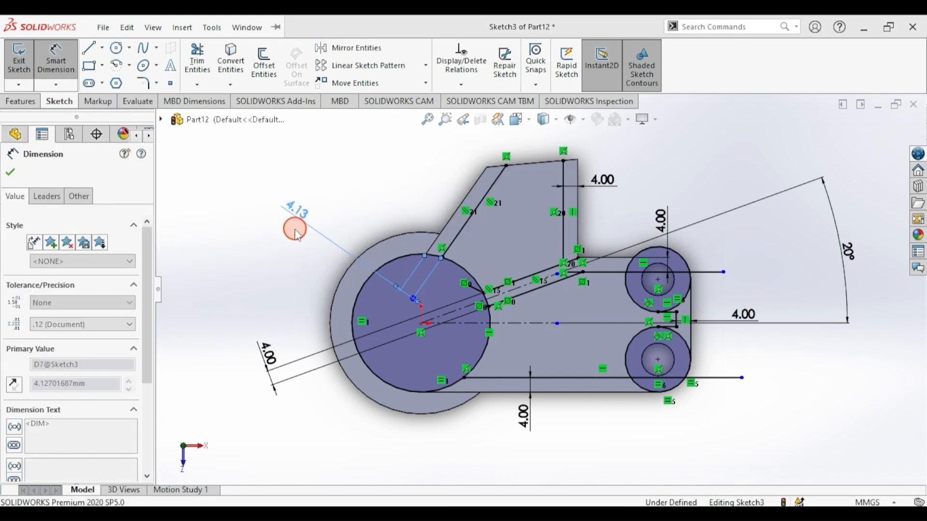
left_click(58, 62)
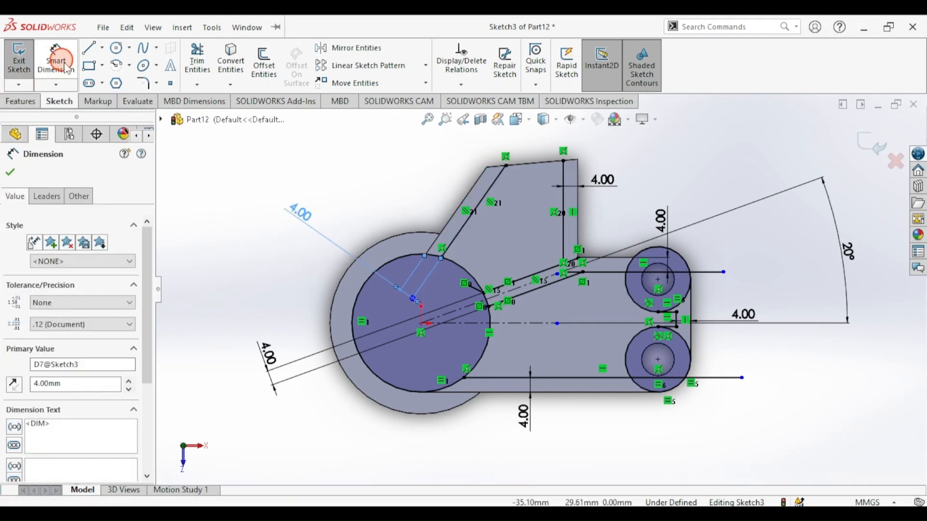
- Close the pocket with a line along the top edge between the two corners
left_click(94, 48)
left_click(505, 166)
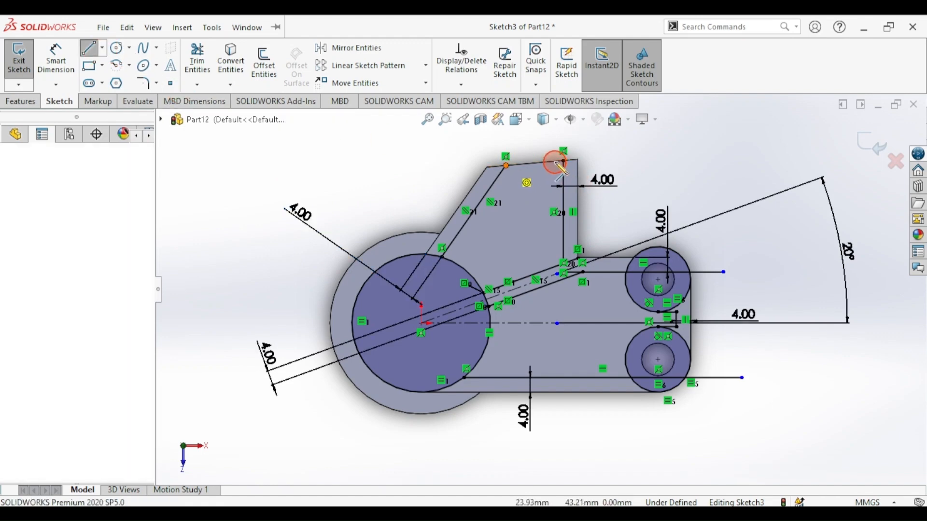
left_click(563, 161)
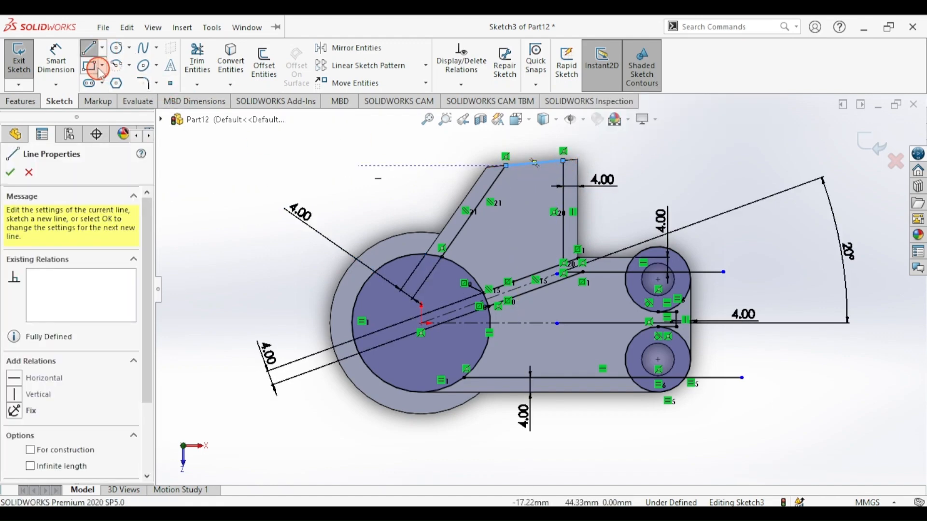
left_click(91, 49)
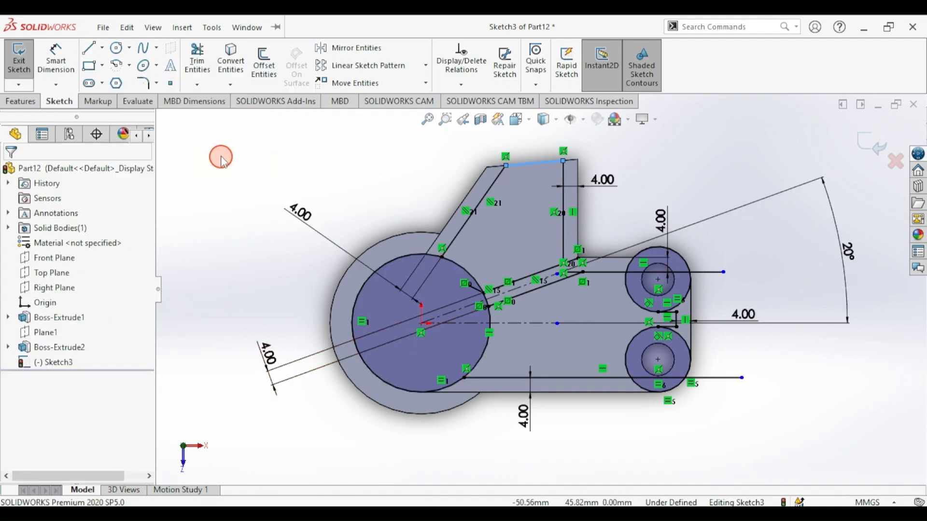
left_click(63, 65)
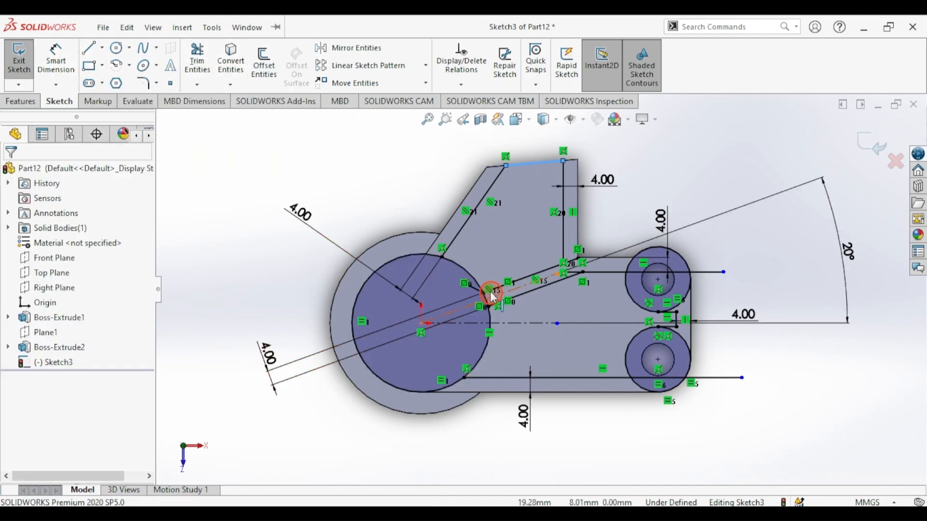
scroll(427, 288, "down", 5)
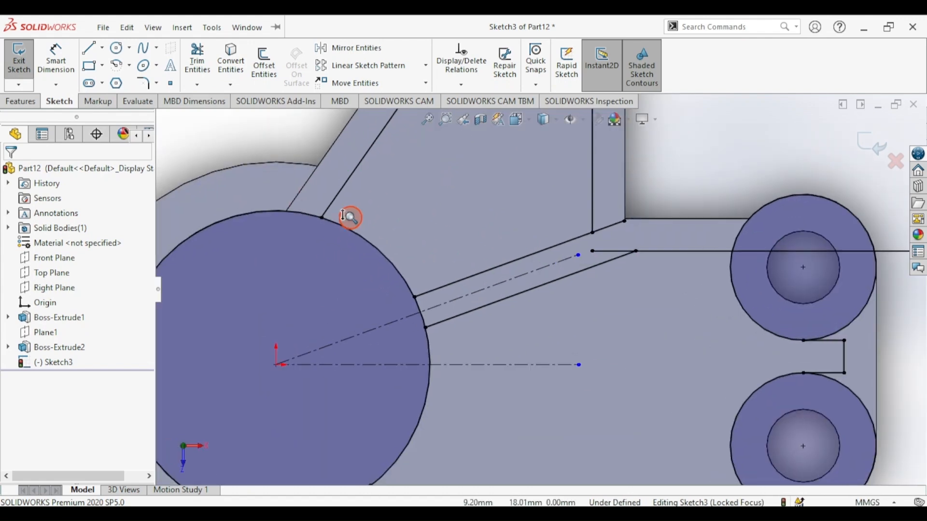
scroll(354, 231, "up", 2)
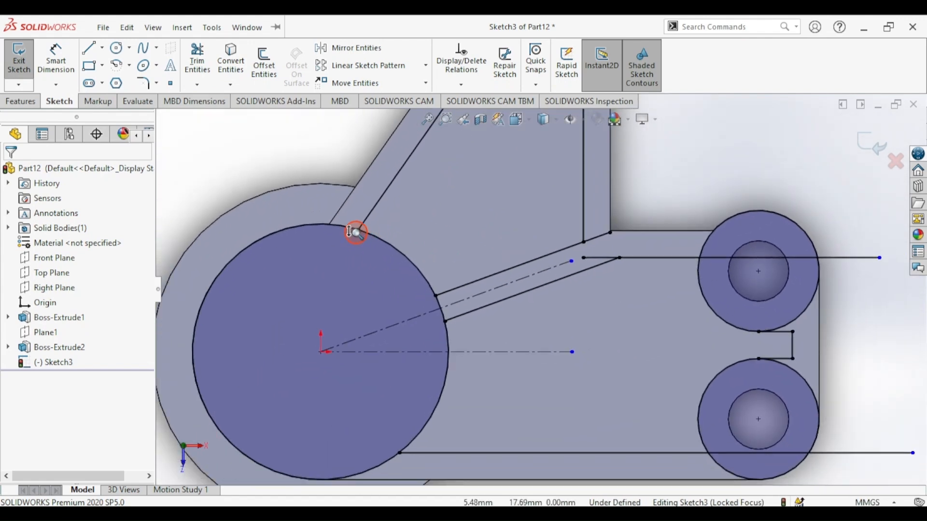
- Trim the line overhangs and unneeded arcs around the two right-side hole circles
left_click(199, 59)
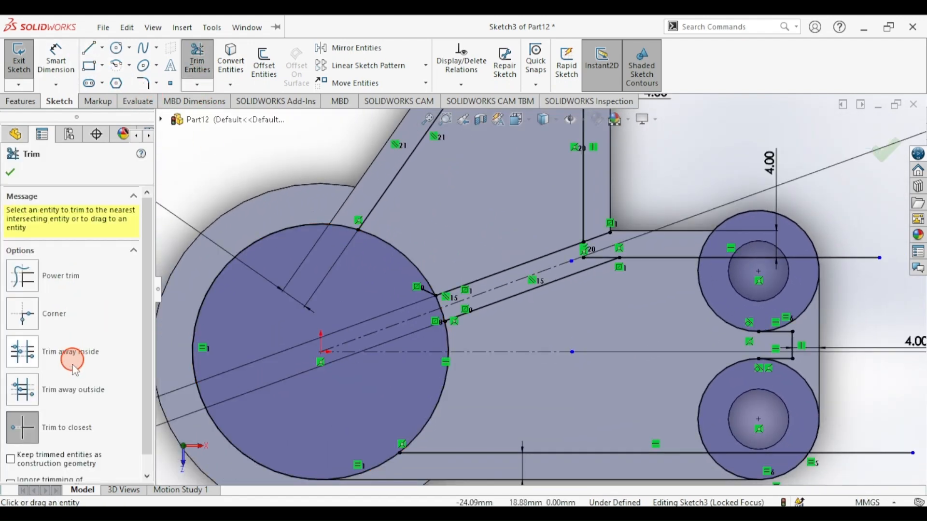
left_click(845, 264)
left_click(811, 259)
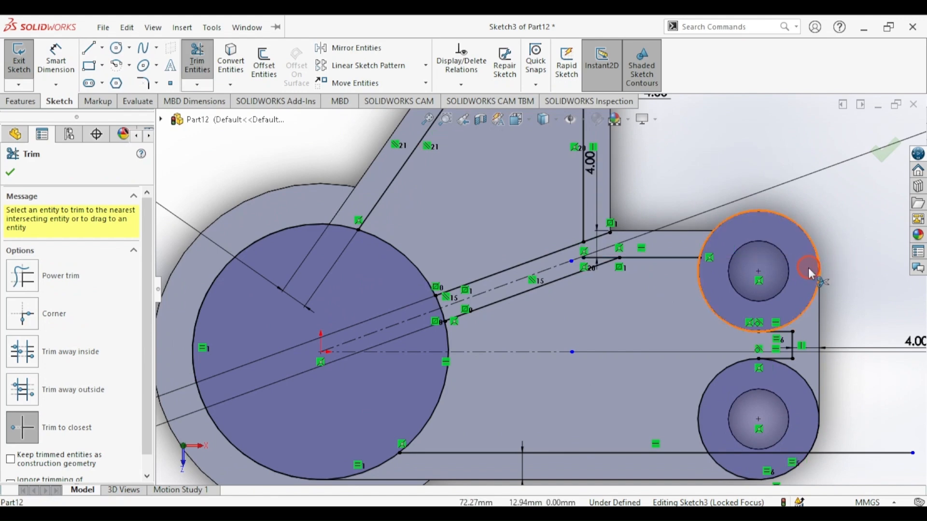
left_click(808, 236)
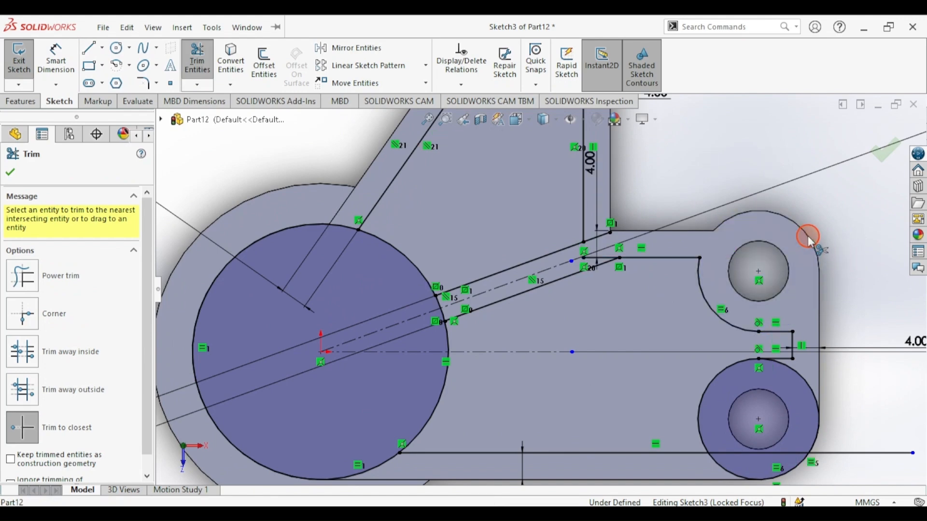
left_click(815, 398)
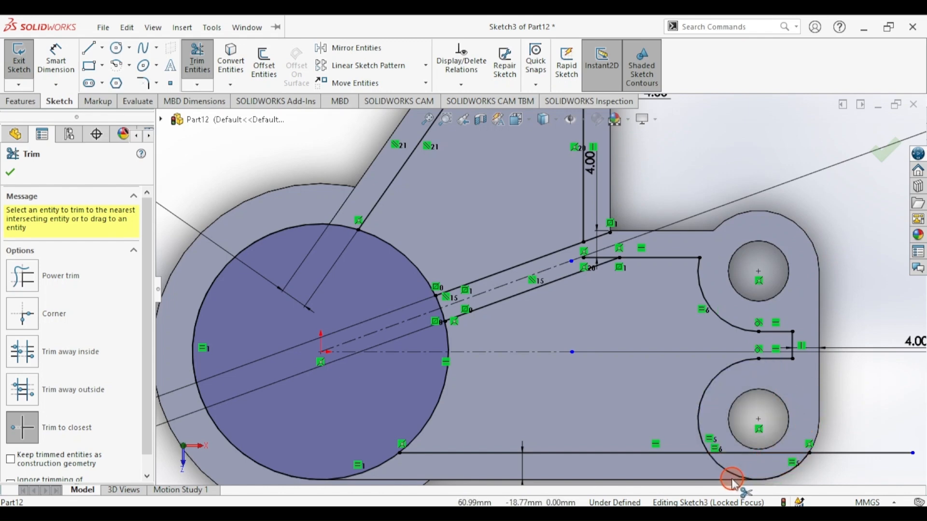
left_click(783, 454)
left_click(836, 453)
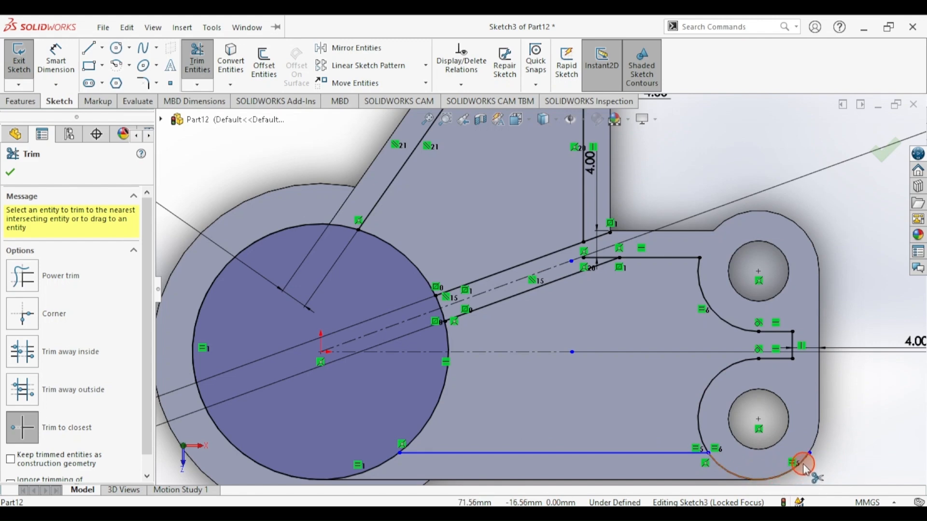
left_click(803, 466)
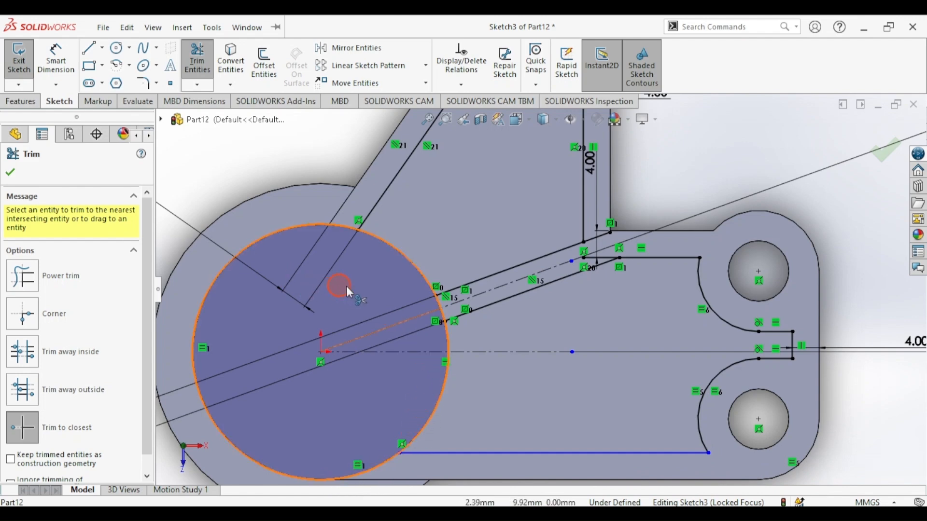
- Trim the short slot segments and boss-circle arcs so both pocket outlines close
left_click(612, 260)
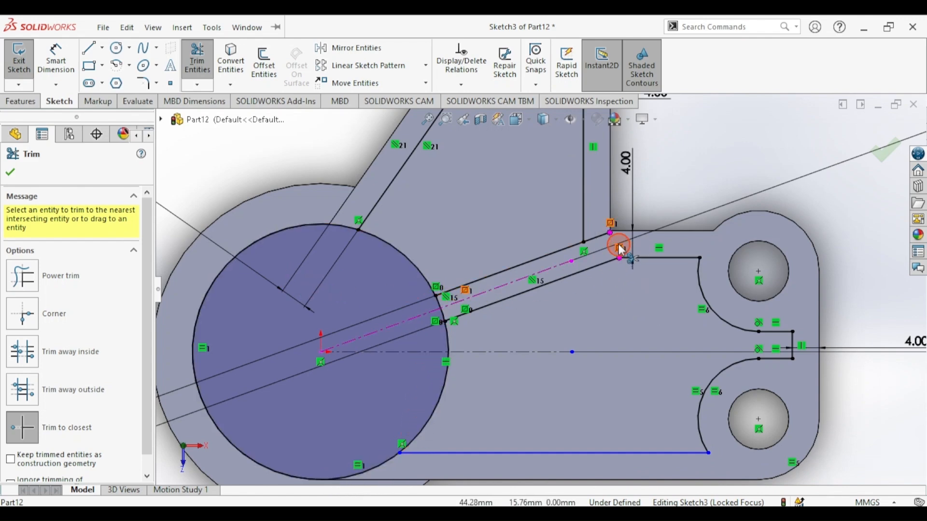
left_click(608, 238)
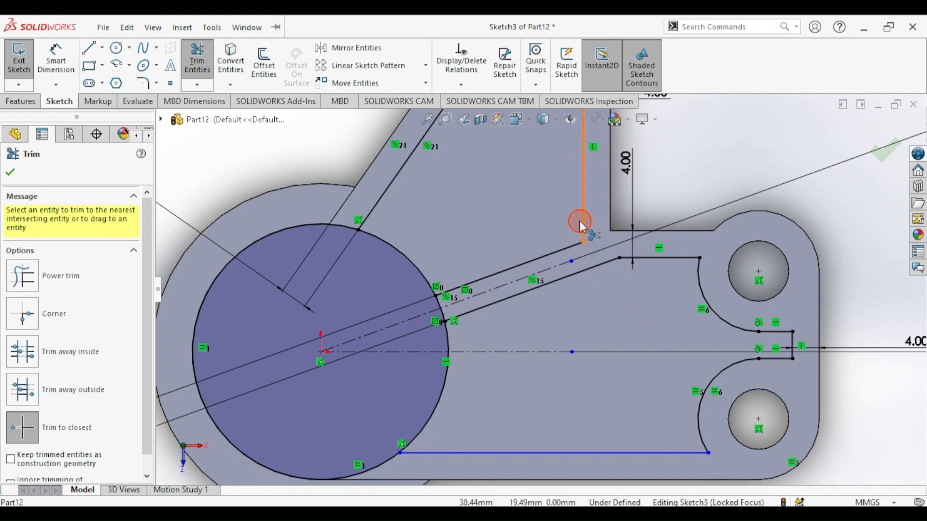
scroll(581, 225, "up", 3)
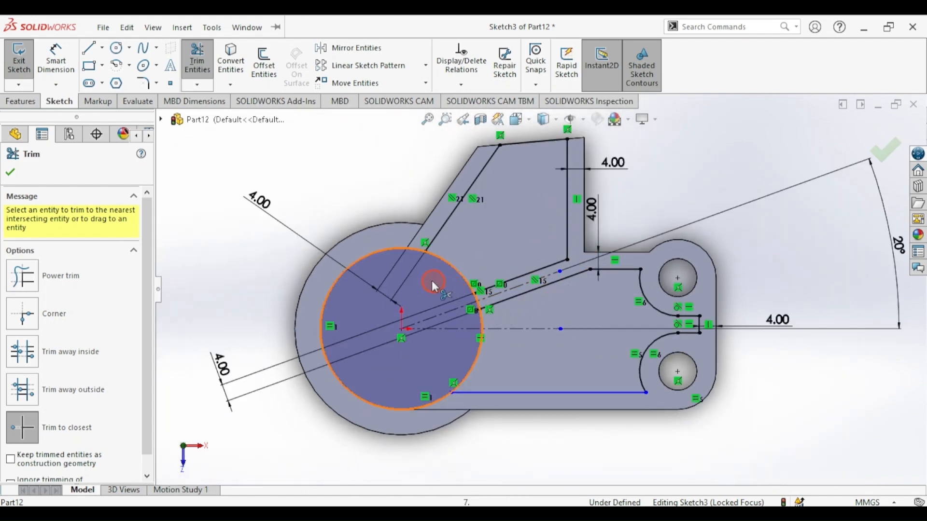
left_click(418, 260)
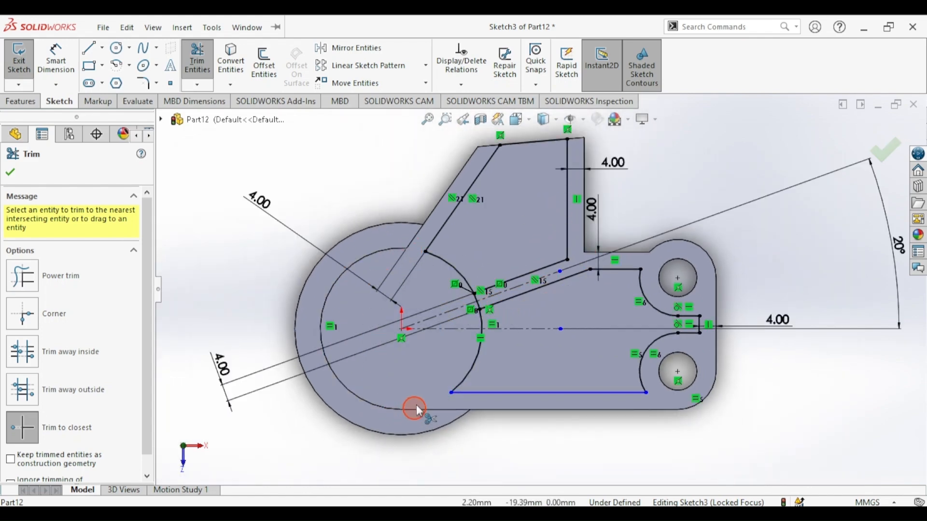
left_click(480, 306)
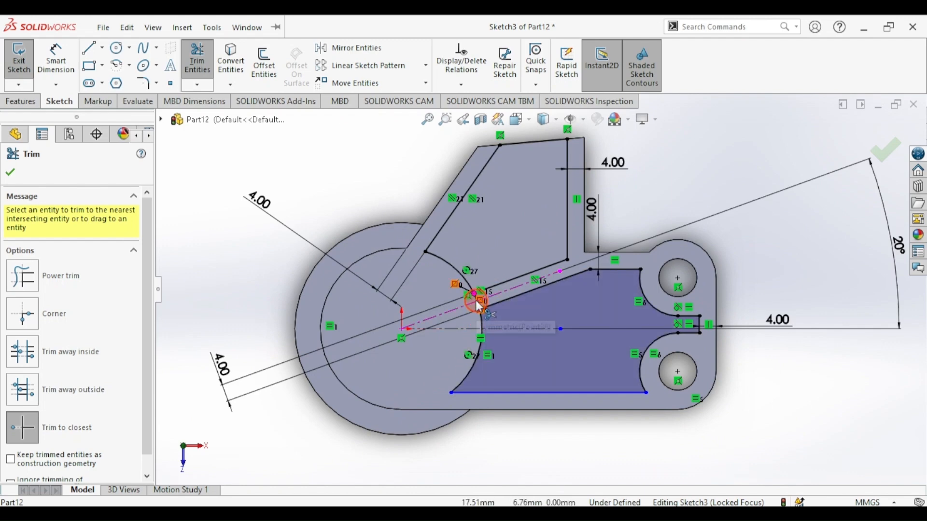
scroll(544, 289, "down", 5)
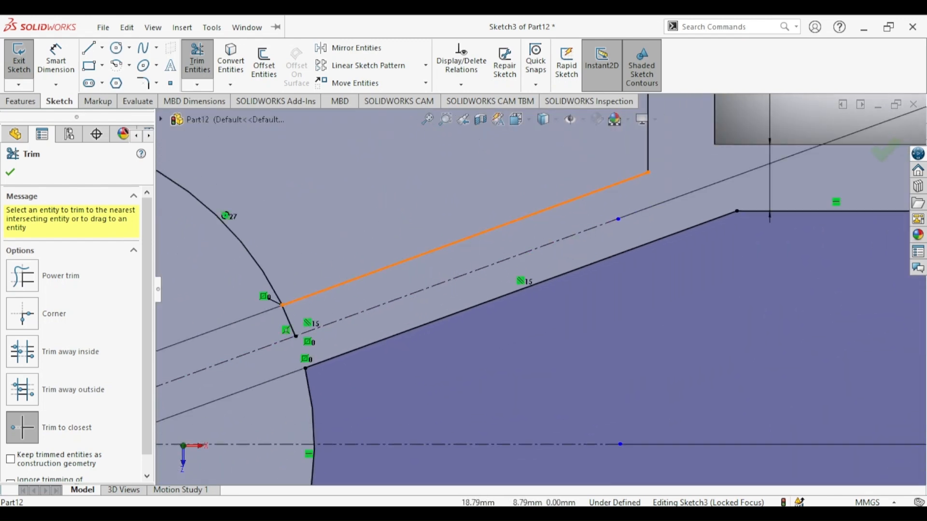
left_click(290, 314)
scroll(314, 351, "up", 4)
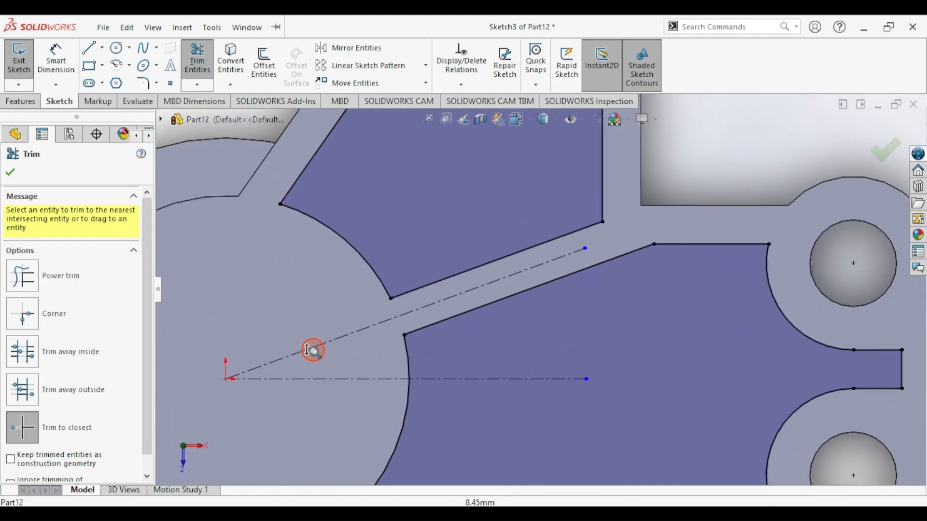
scroll(314, 351, "up", 4)
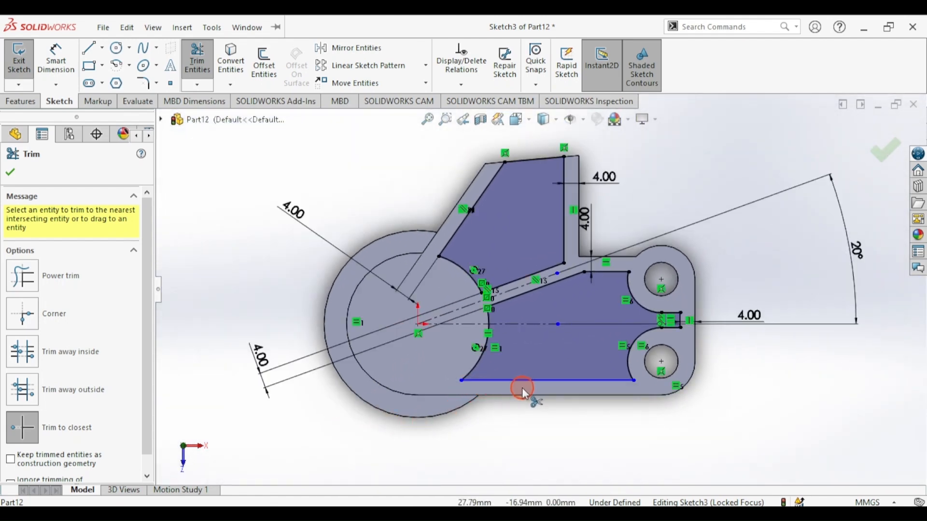
left_click(56, 58)
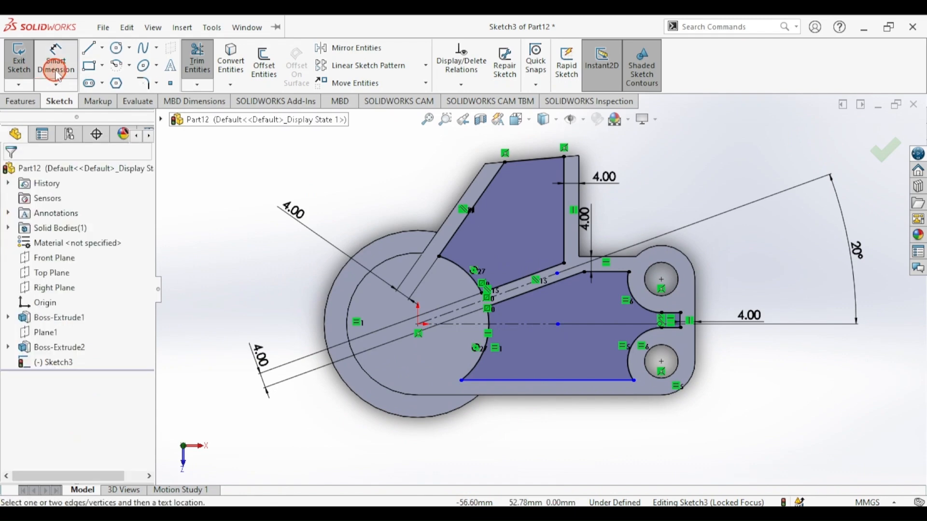
- Dimension the lower pocket's bottom line 4 mm from the part's lower edge, then check draft.png
left_click(561, 381)
left_click(551, 395)
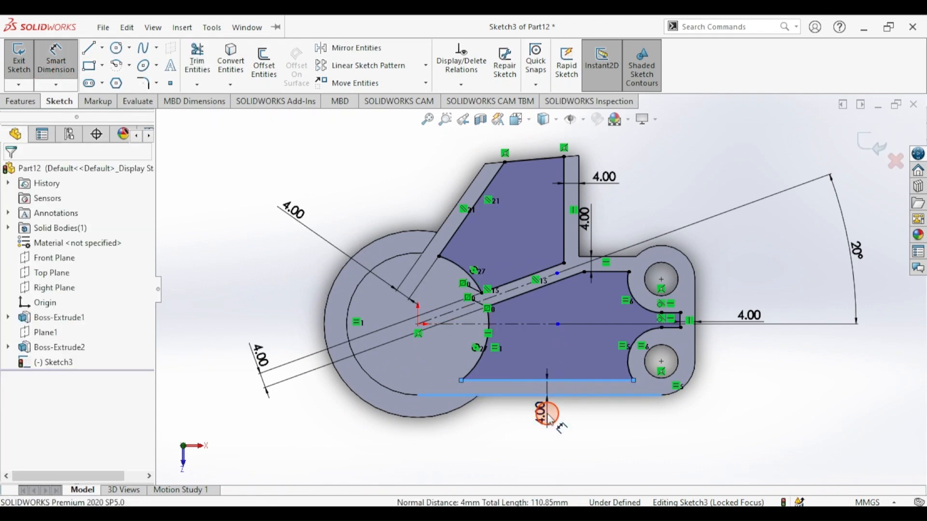
left_click(547, 414)
type("4")
key("Return")
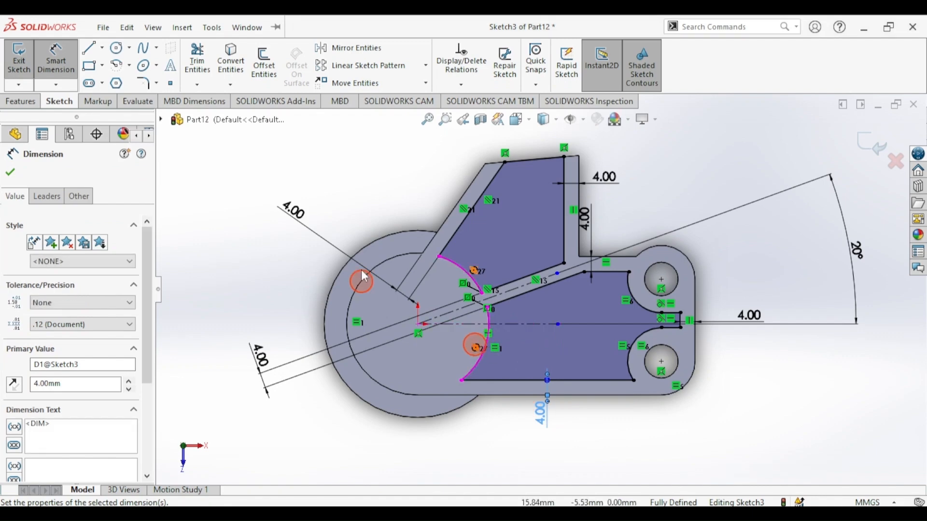
left_click(10, 172)
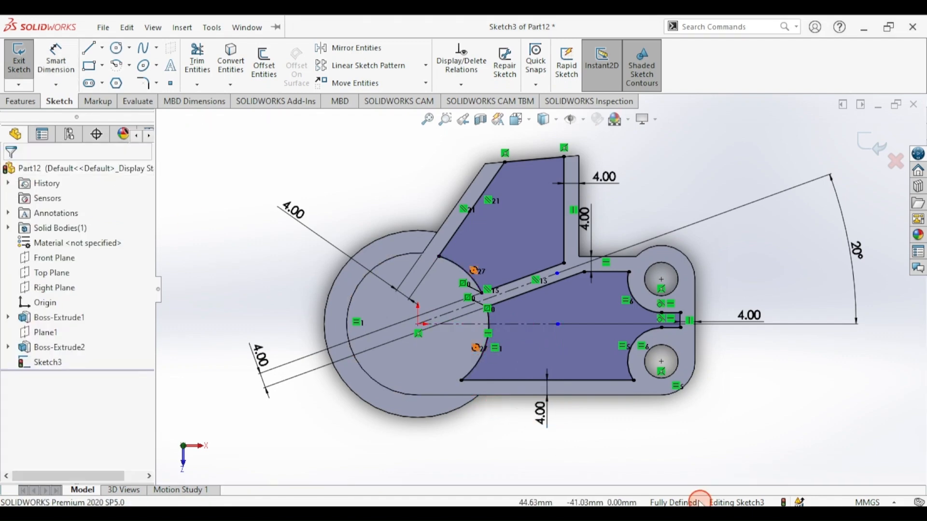
mouse_move(456, 287)
middle_mouse_down("ctrl")
mouse_move(383, 208)
mouse_move(438, 310)
mouse_move(389, 242)
middle_mouse_up("ctrl")
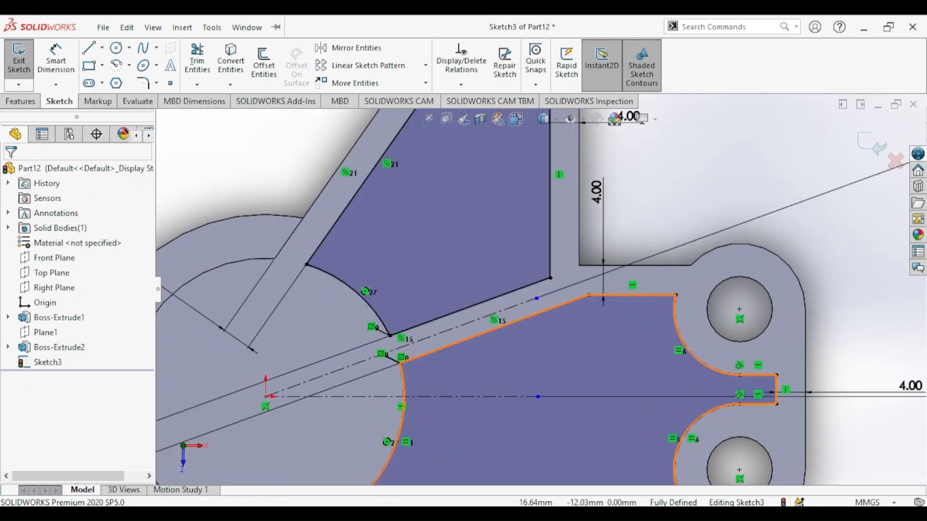
left_click(356, 512)
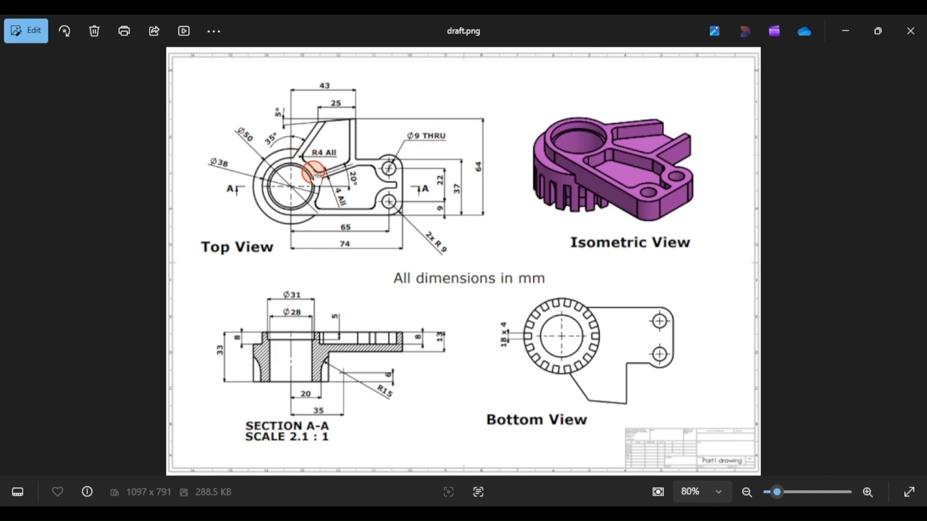
left_click(319, 513)
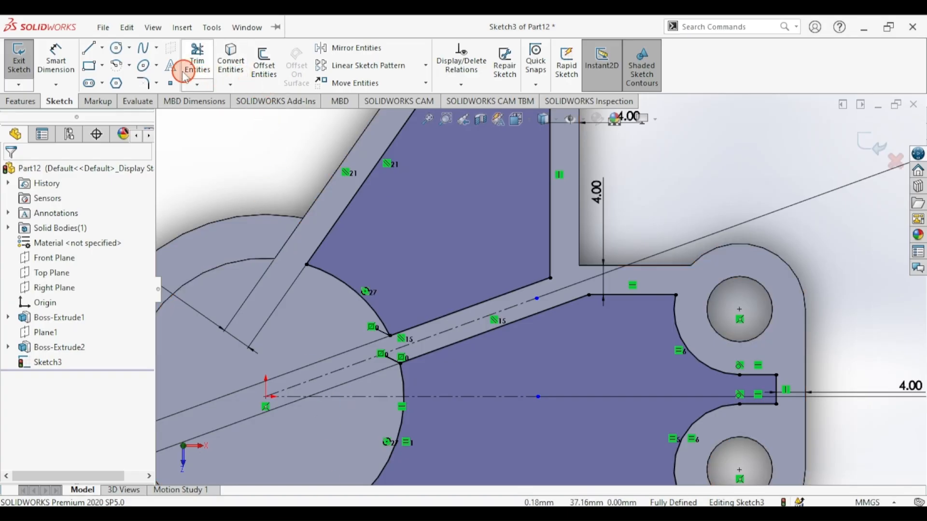
- Add 4 mm sketch fillets to the upper pocket corners and the lower pocket's top corners
left_click(143, 83)
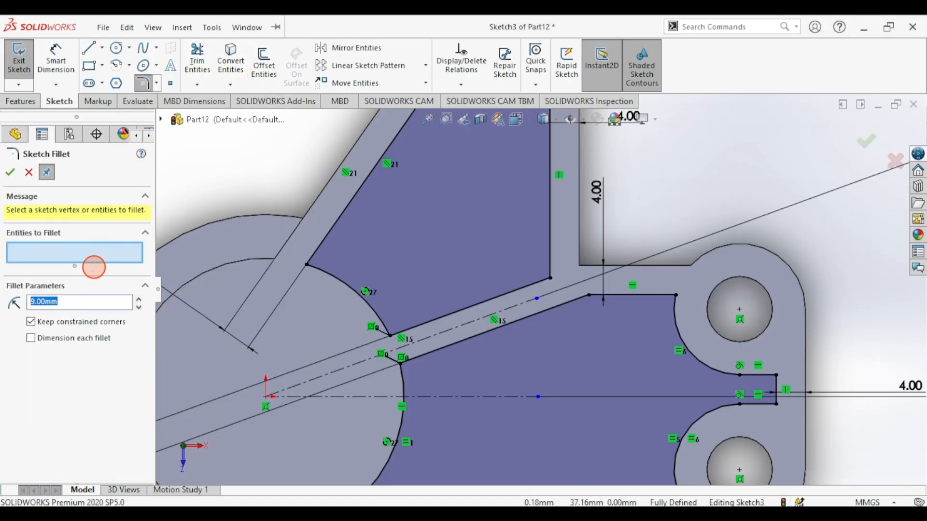
left_click(308, 265)
left_click(390, 334)
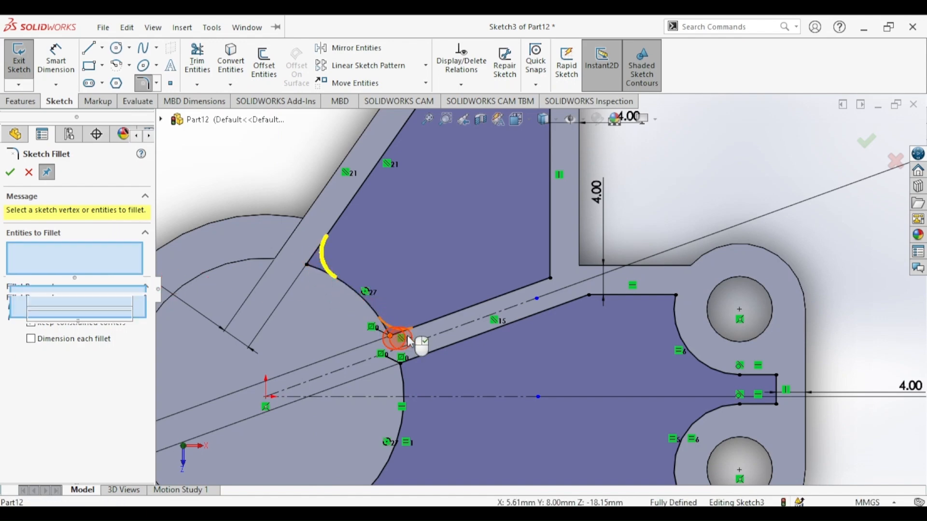
left_click(550, 279)
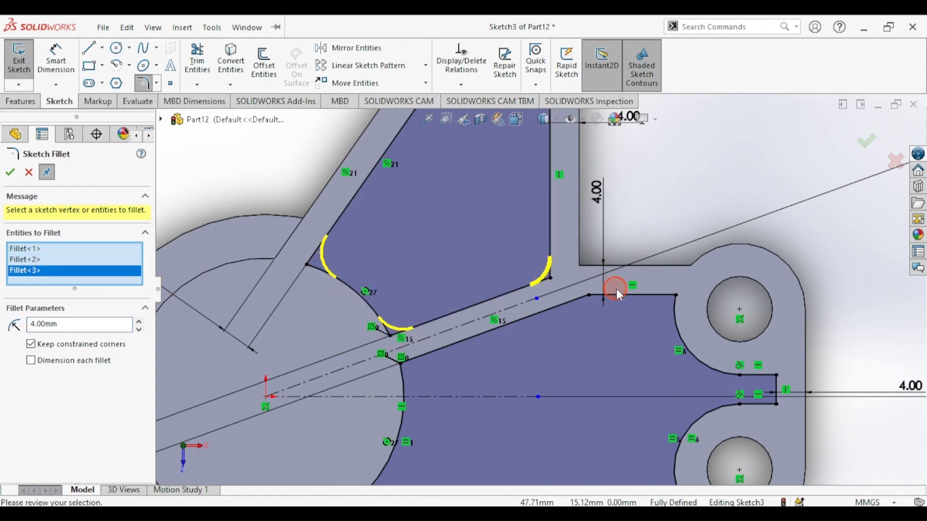
left_click(676, 296)
left_click(616, 379)
left_click(509, 288)
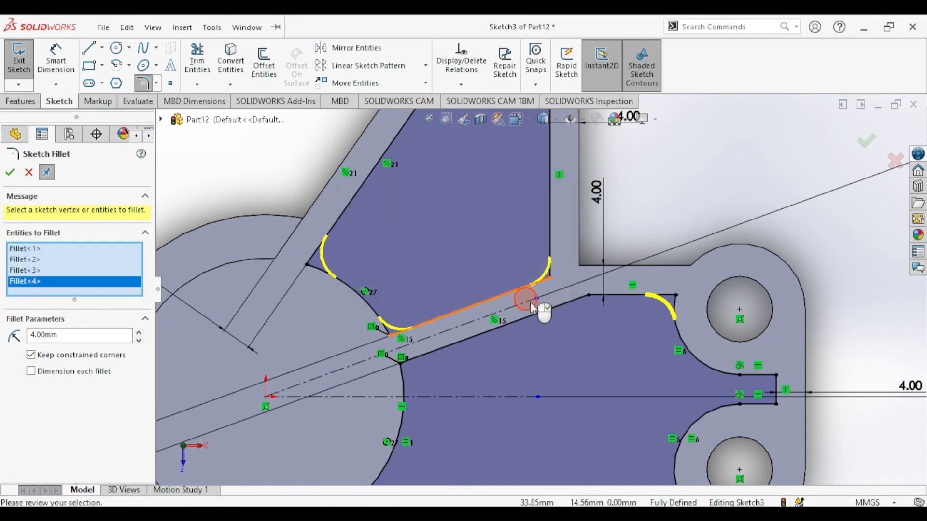
- Fillet the lower pocket's remaining corners at 4 mm, accepting each relation warning
scroll(549, 320, "up", 5)
left_click(615, 399)
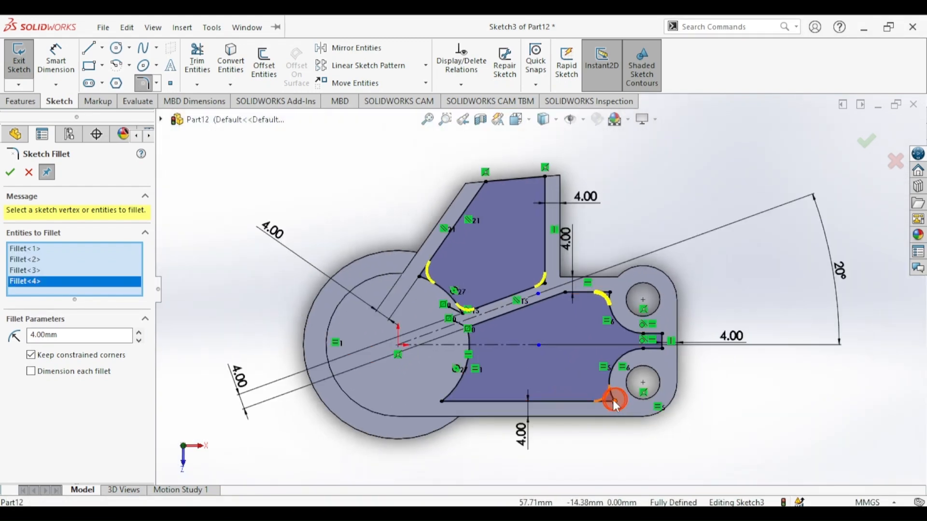
left_click(508, 279)
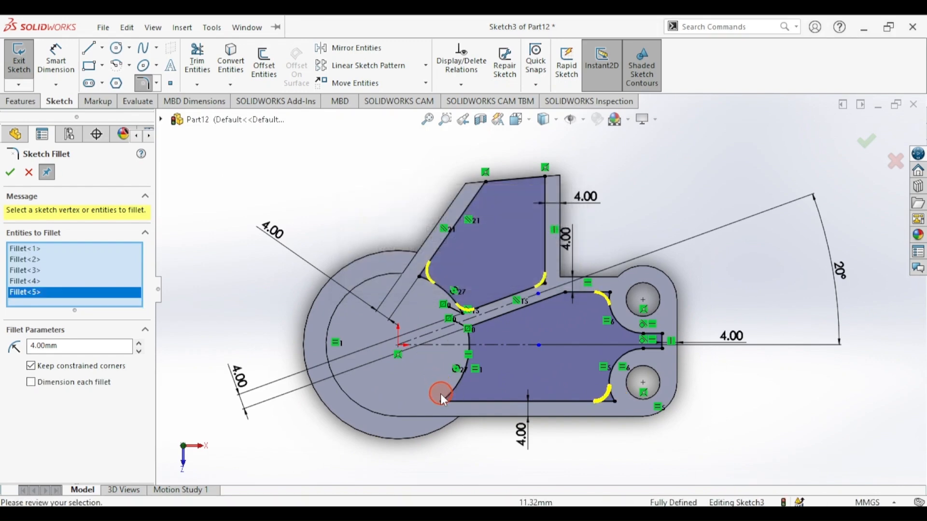
left_click(443, 401)
left_click(483, 277)
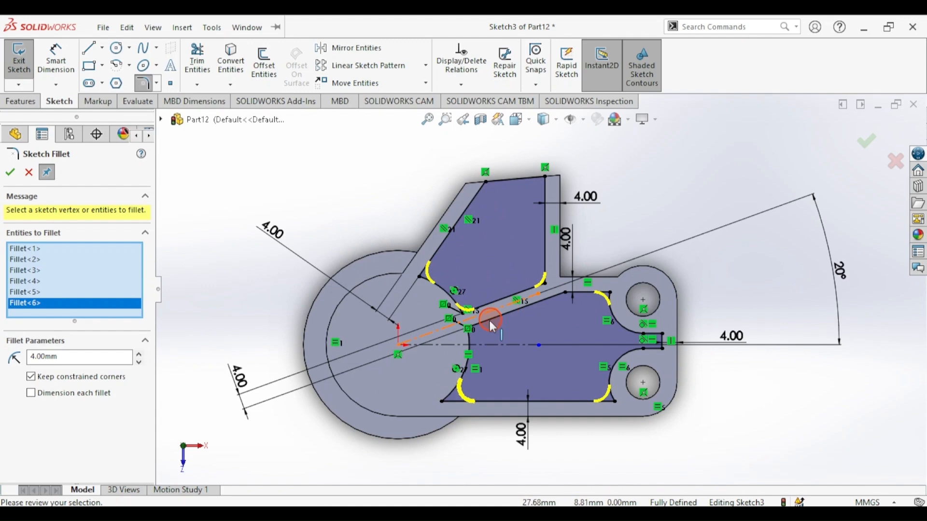
scroll(471, 328, "down", 3)
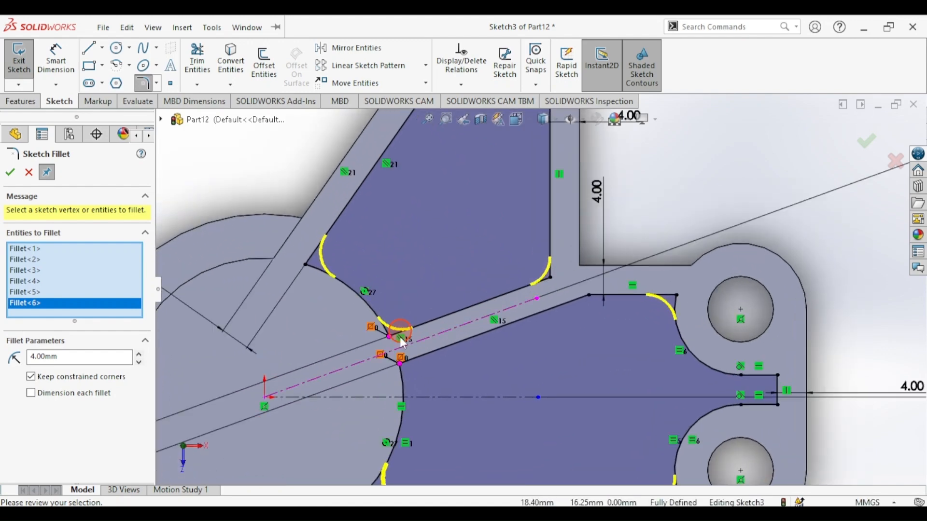
left_click(402, 369)
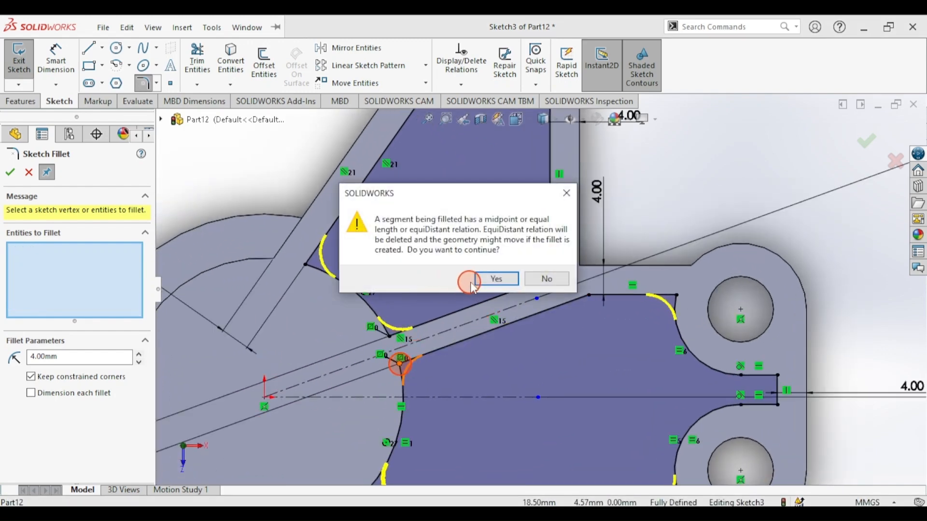
left_click(491, 276)
left_click(592, 298)
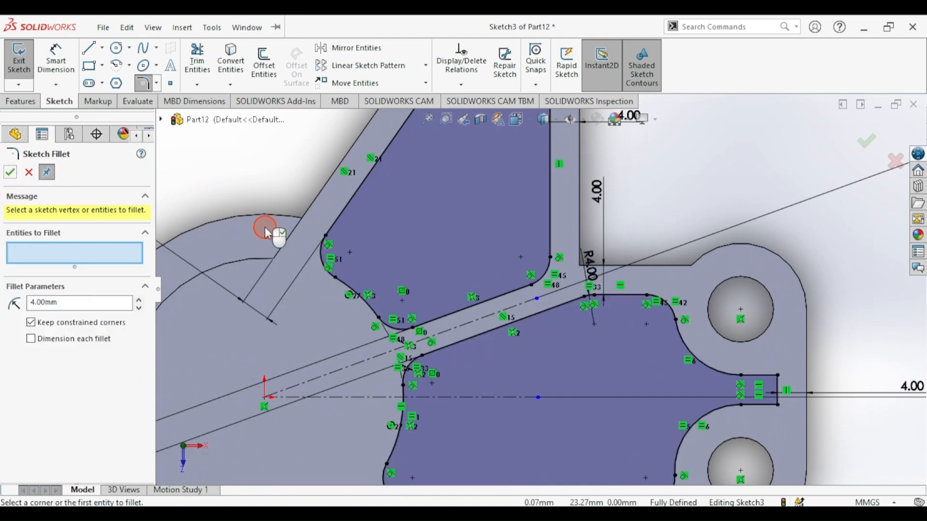
key("f")
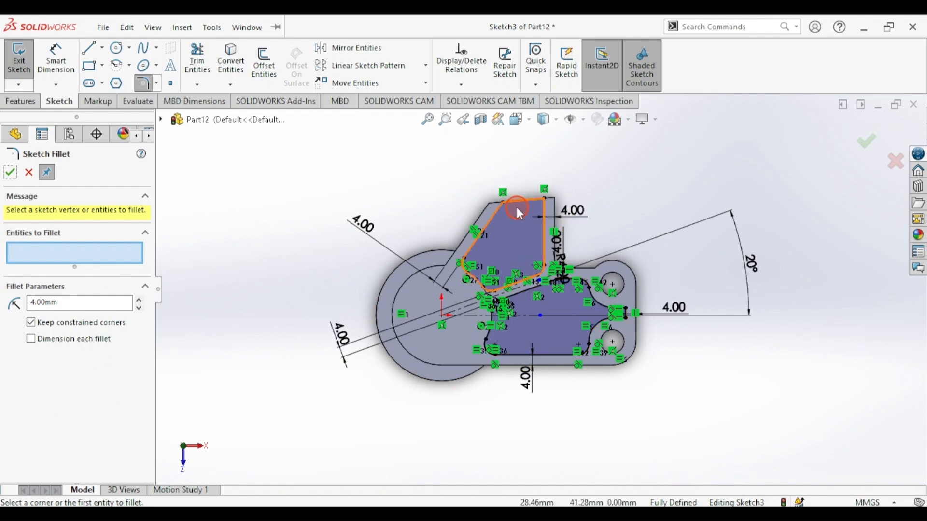
left_click(14, 173)
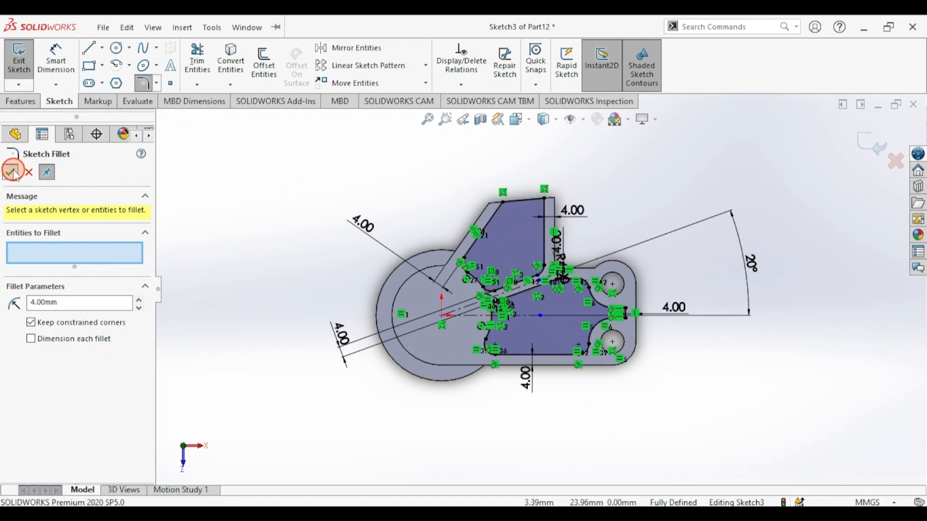
- Extrude-cut Sketch3 8 mm deep (Blind), view the part isometrically and check draft.png
left_click(19, 63)
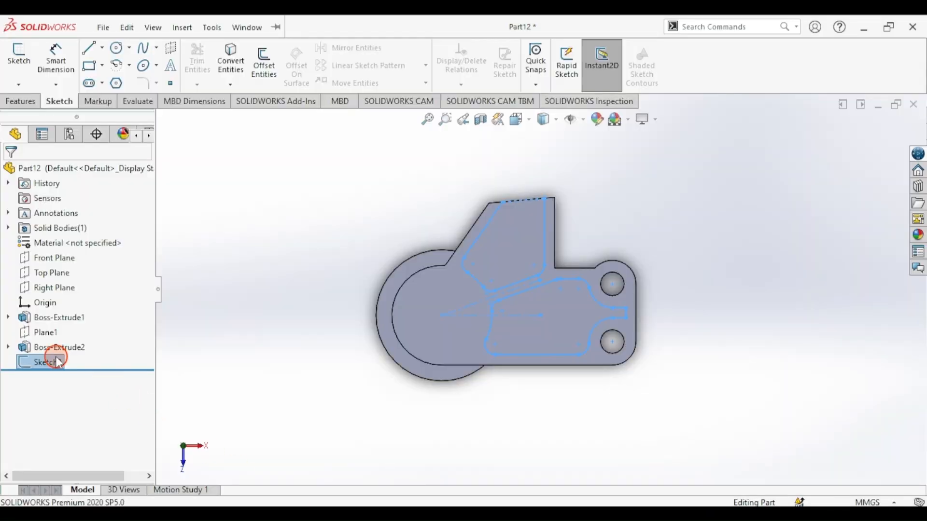
left_click(41, 367)
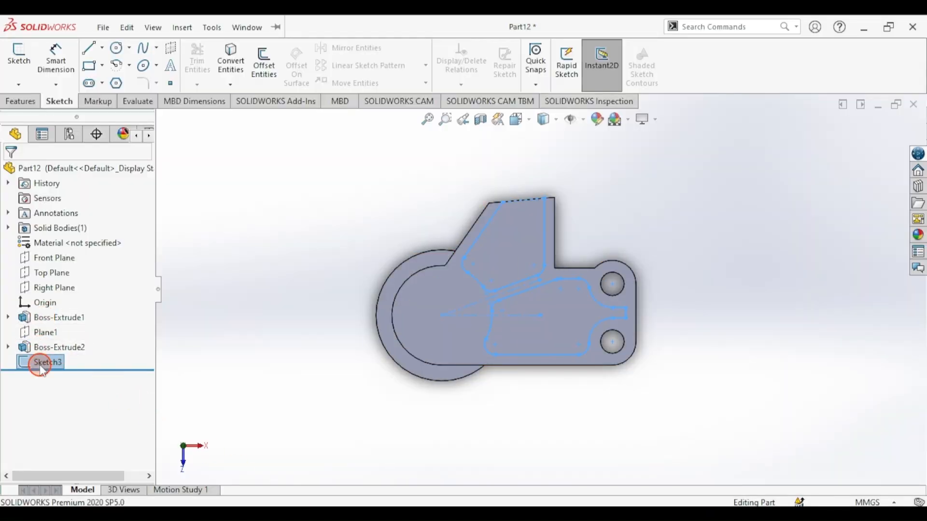
left_click(21, 101)
left_click(201, 62)
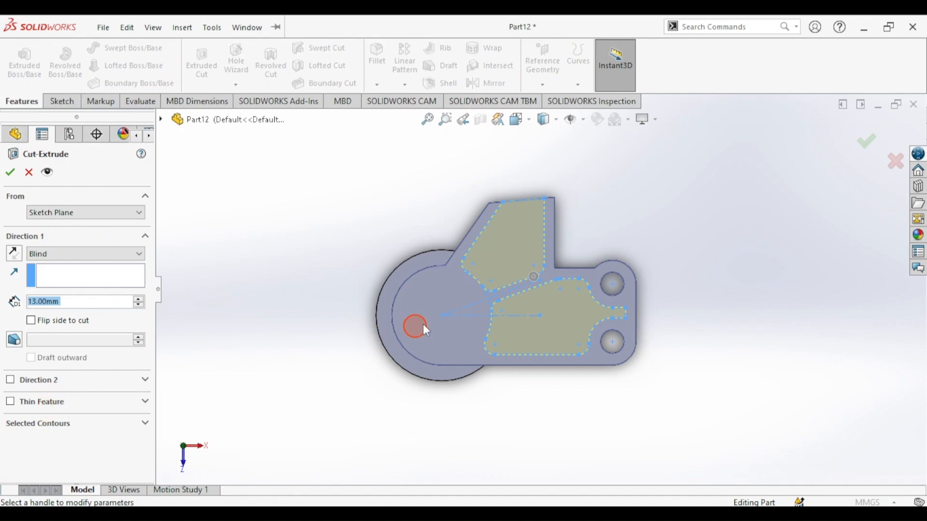
middle_click_drag(534, 304, 455, 192)
left_click(65, 301)
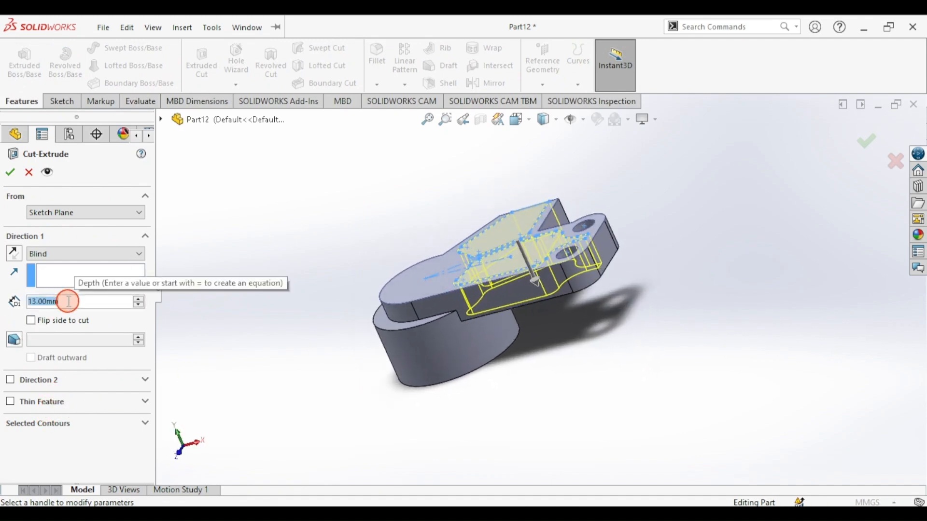
type("8")
key("Return")
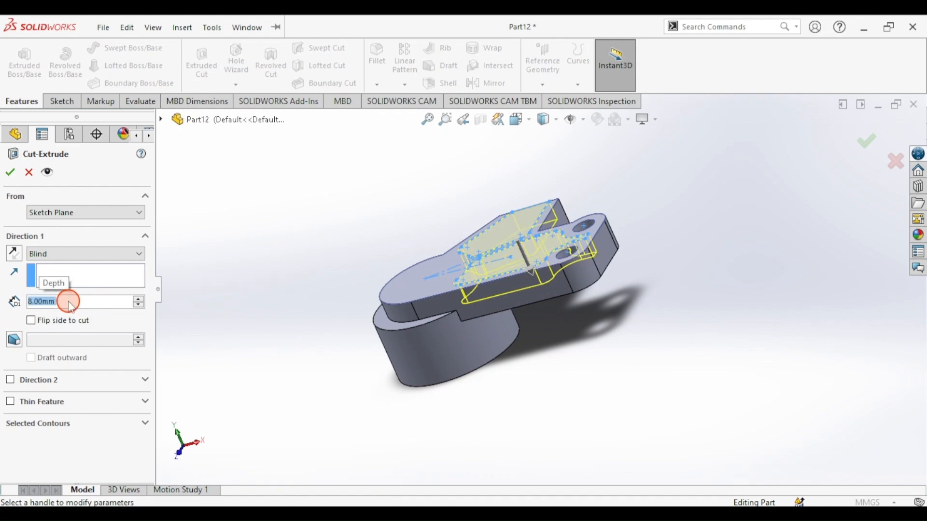
left_click(10, 173)
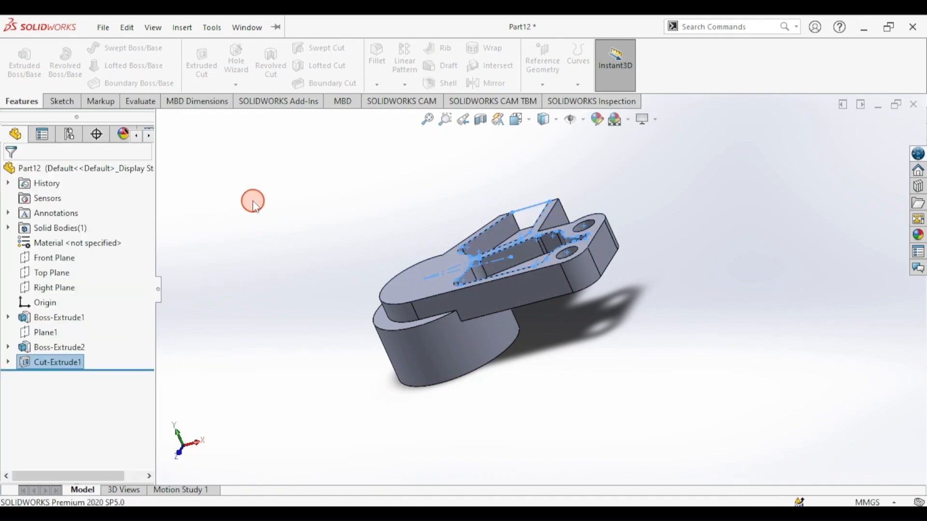
key("ctrl+7")
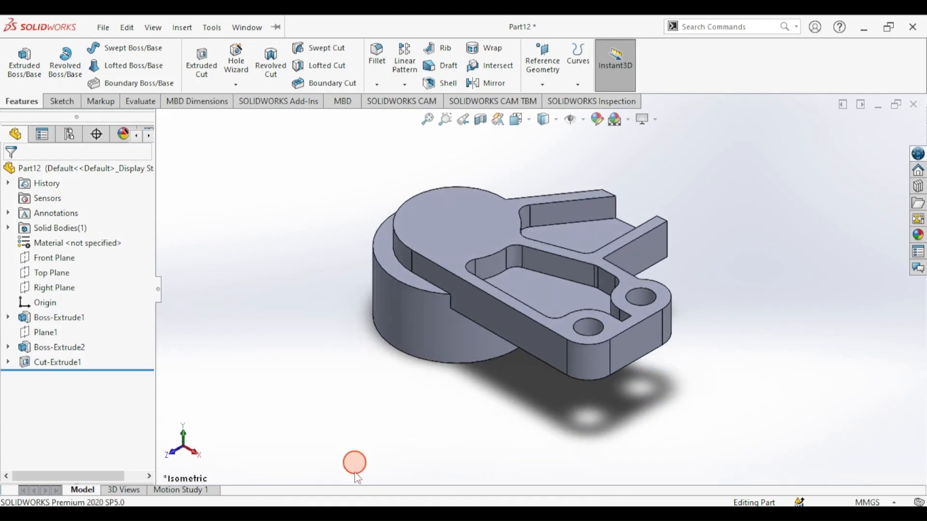
left_click(356, 514)
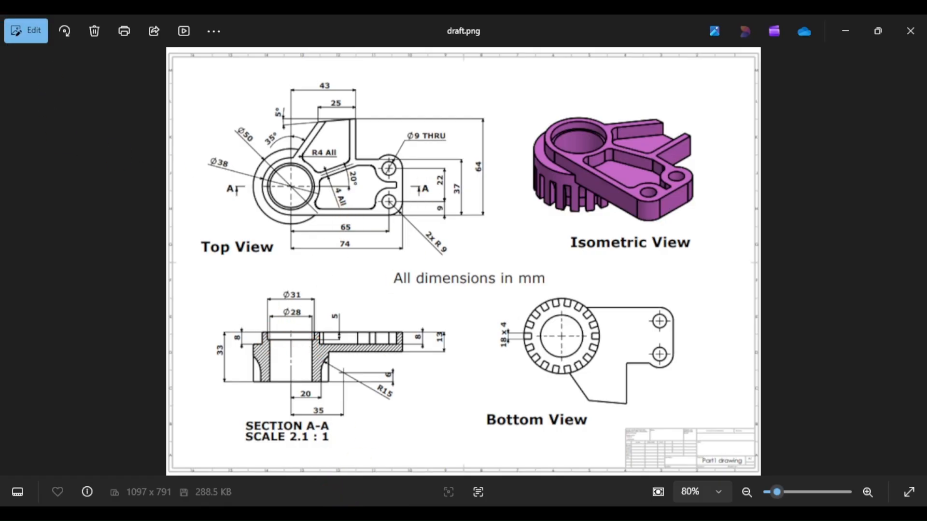
- Place a Hole Wizard hole on the boss's top face and set it to the Legacy hole type
key("alt+Tab")
left_click(237, 84)
left_click(237, 58)
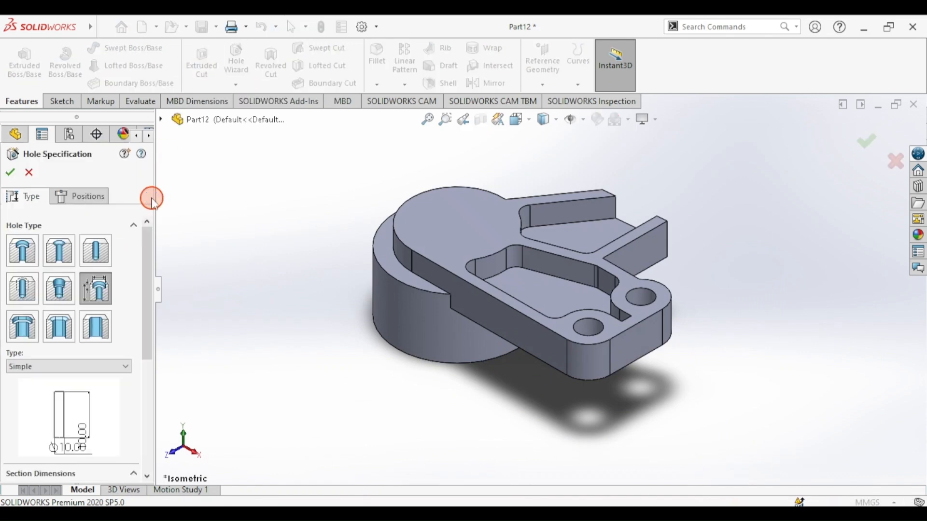
left_click(79, 196)
left_click(469, 227)
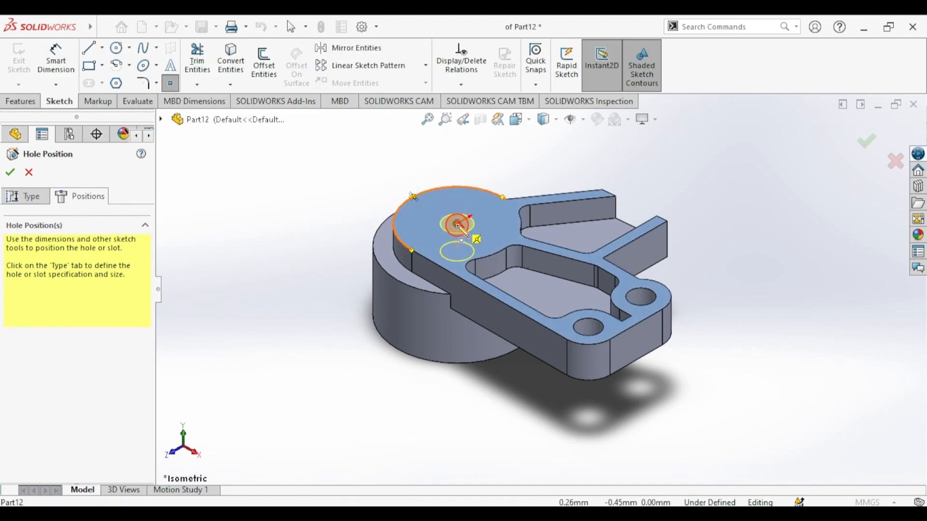
left_click(43, 198)
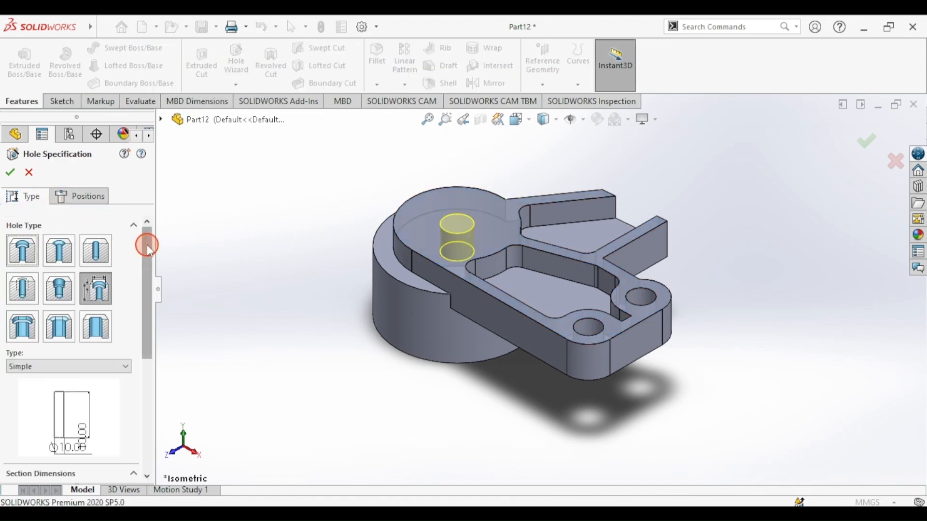
left_click_drag(147, 245, 139, 222)
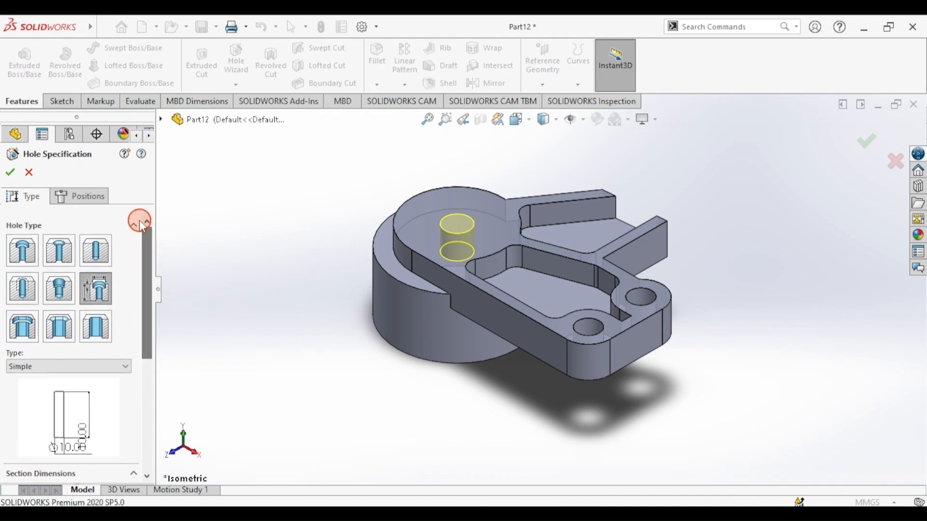
left_click(93, 295)
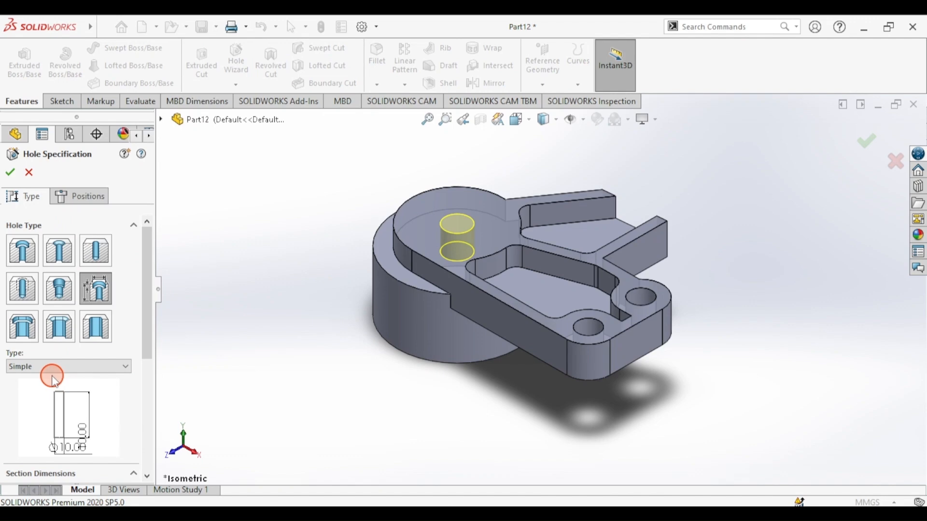
left_click(53, 373)
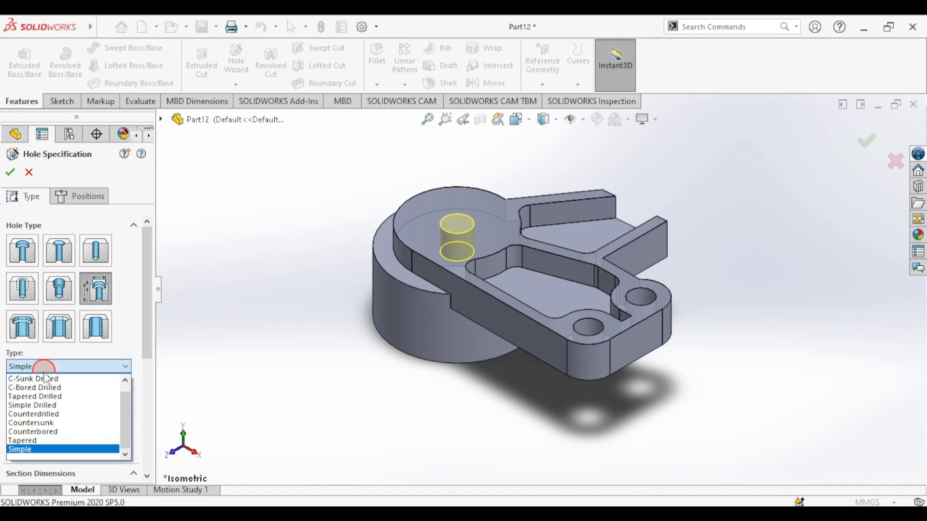
- Make the hole counterbored, with a 31 mm counterbore diameter and 5 mm counterbore depth
left_click(33, 431)
left_click_drag(147, 271, 149, 354)
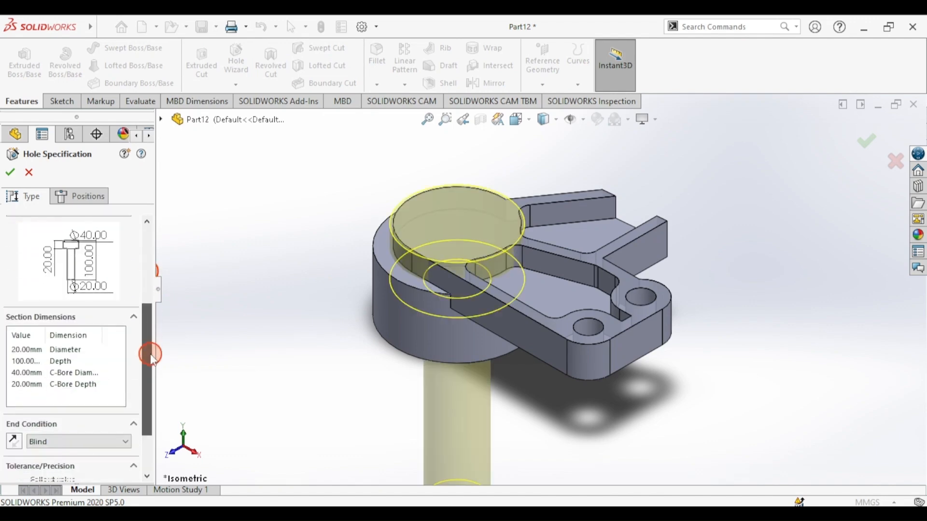
left_click(328, 515)
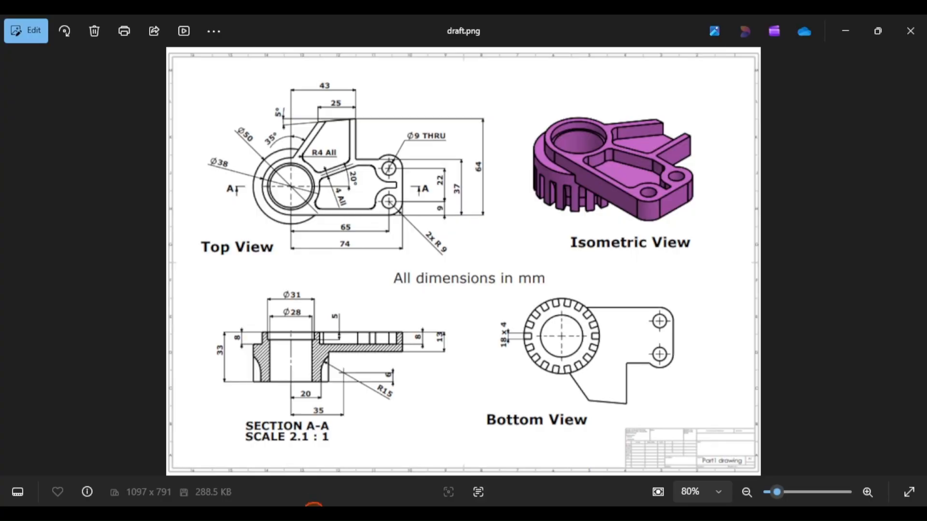
left_click(314, 515)
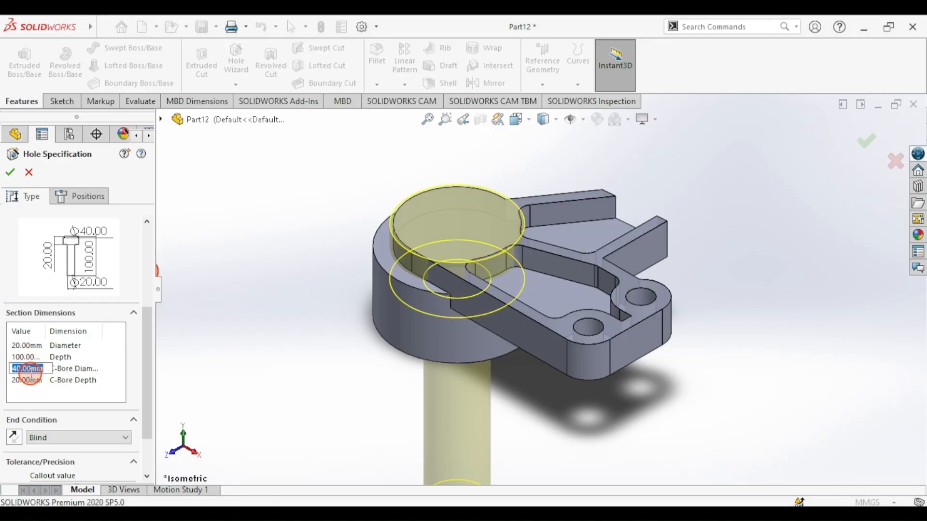
type("31")
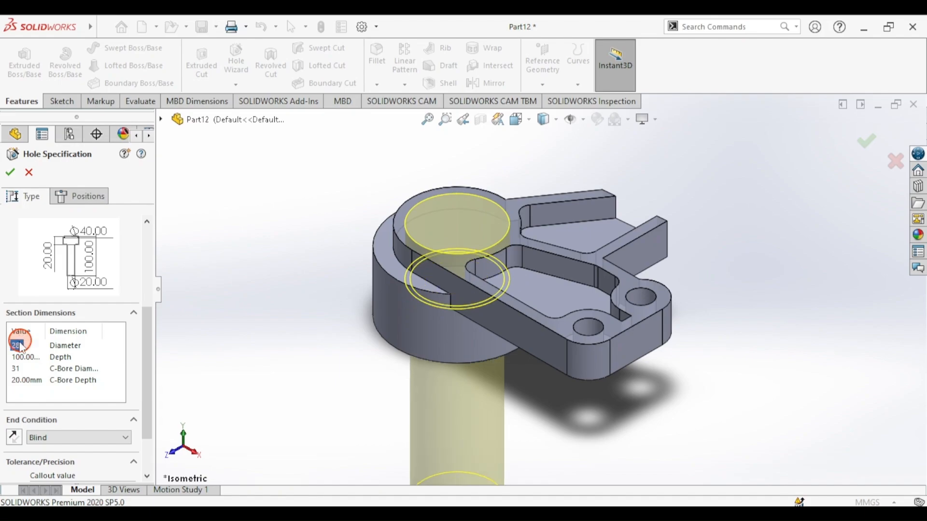
left_click(317, 494)
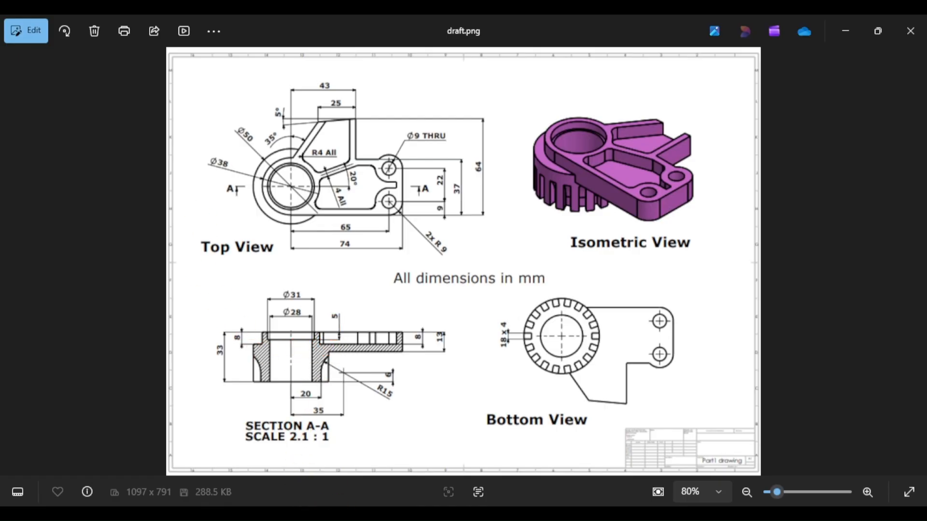
key("alt+Tab")
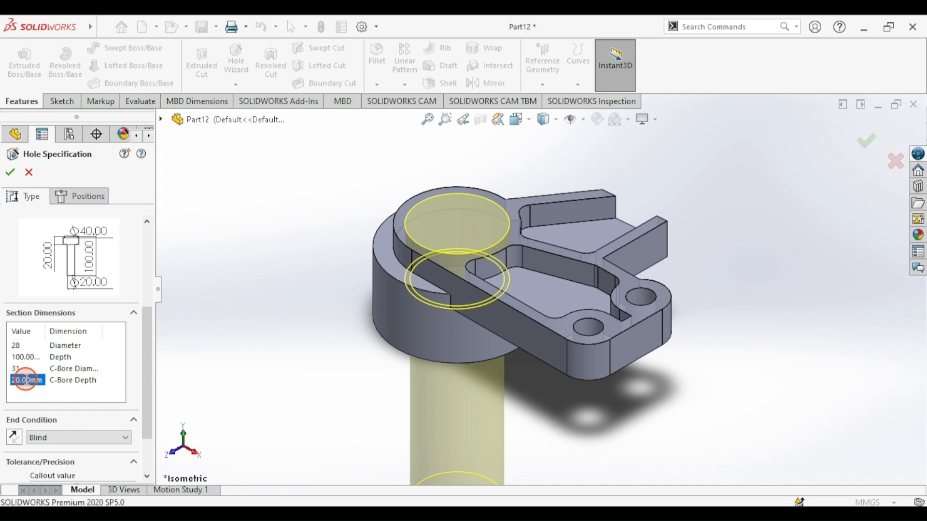
type("5")
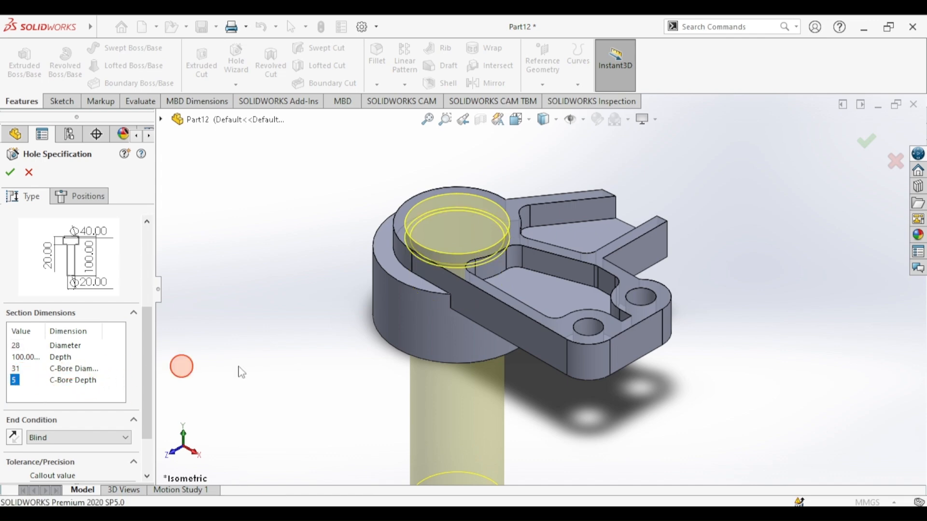
- Set the hole's end condition to Through All and create Hole1
key("alt+Tab")
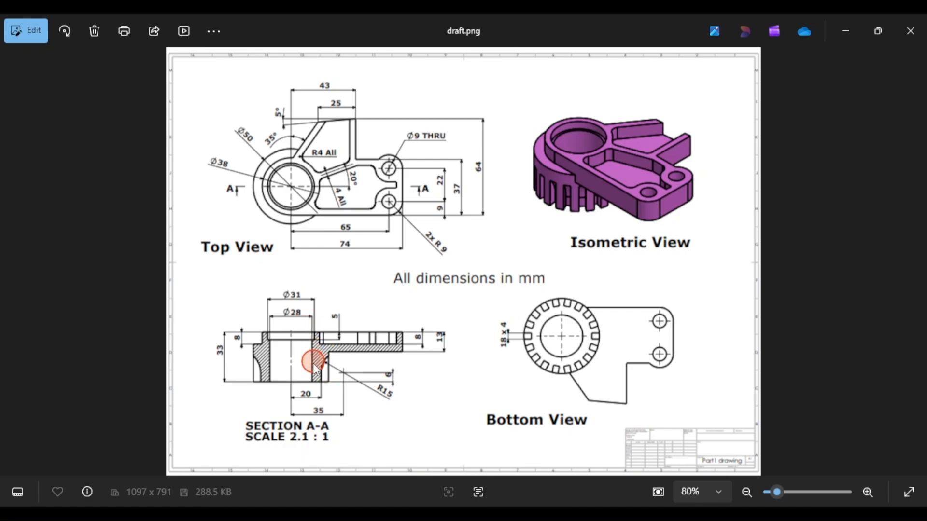
key("alt+Tab")
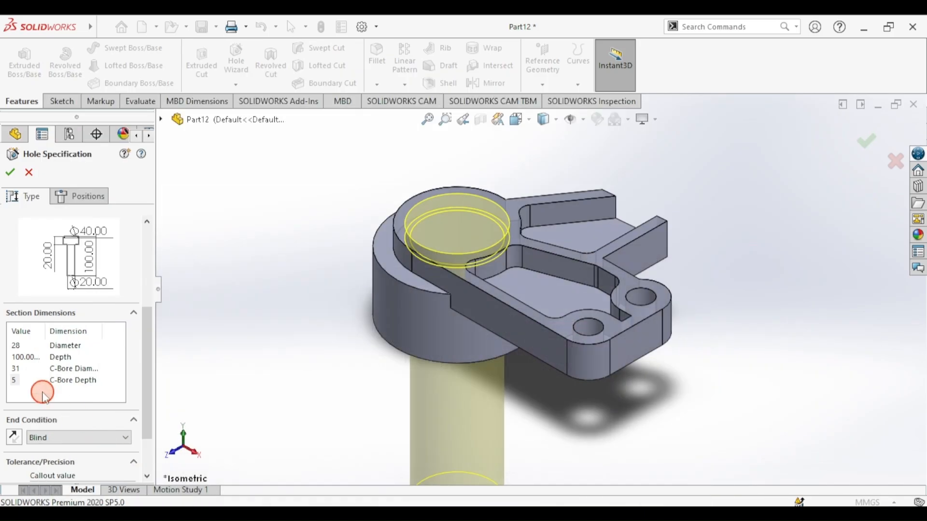
left_click(51, 438)
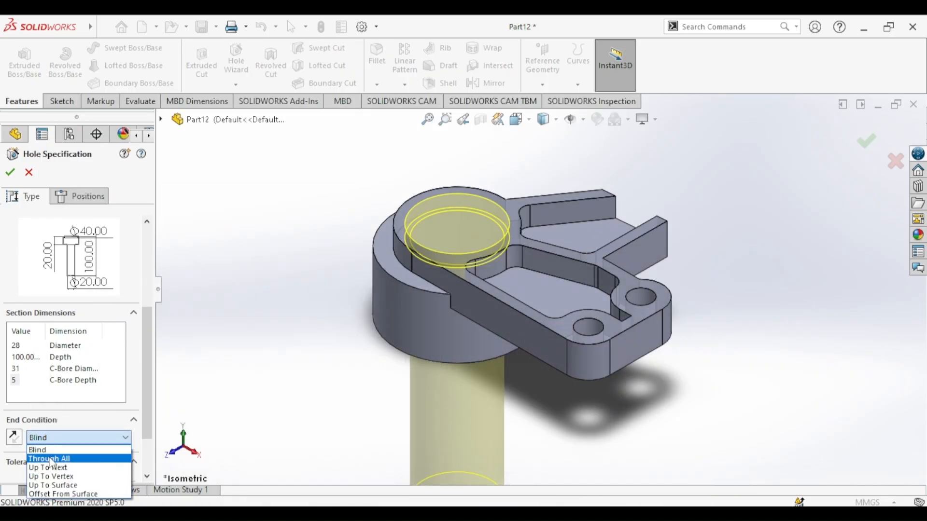
left_click(48, 459)
left_click(7, 243)
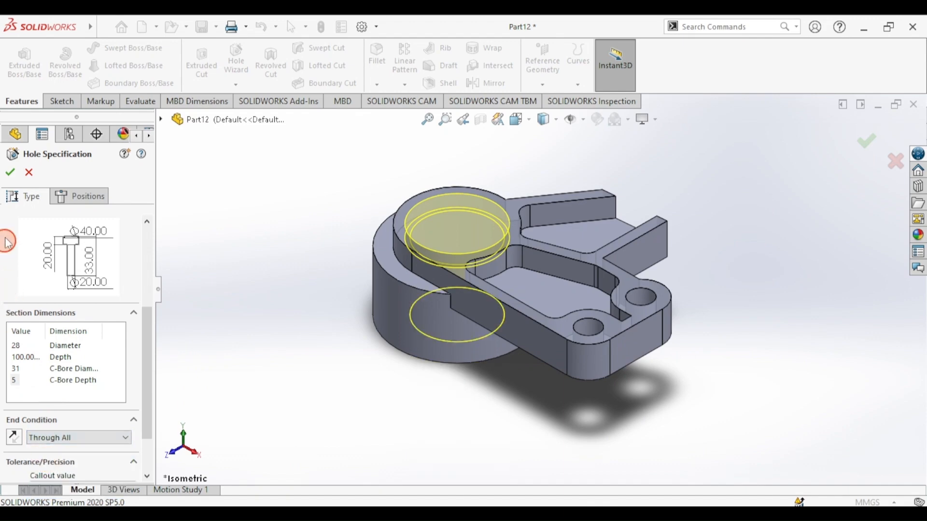
left_click(11, 173)
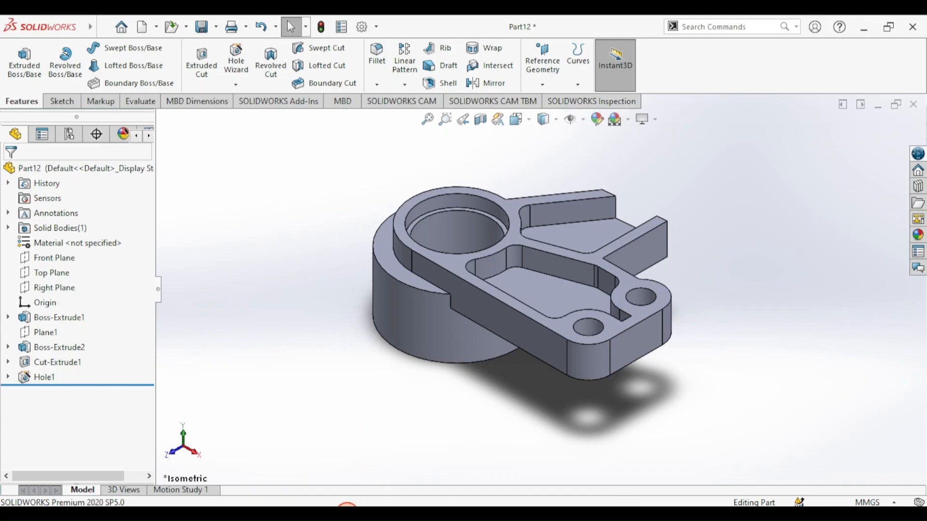
left_click(347, 512)
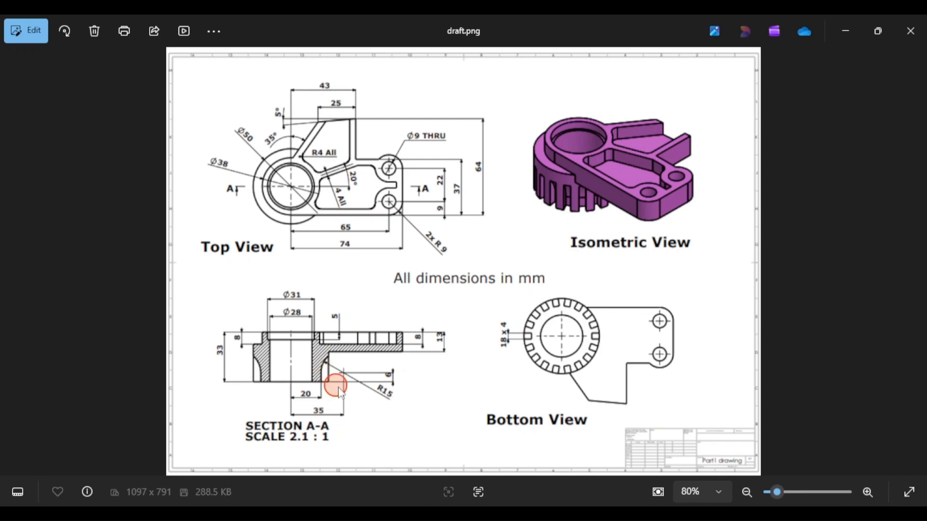
left_click_drag(788, 491, 798, 492)
left_click_drag(297, 319, 406, 109)
left_click_drag(289, 358, 391, 183)
left_click_drag(129, 326, 164, 303)
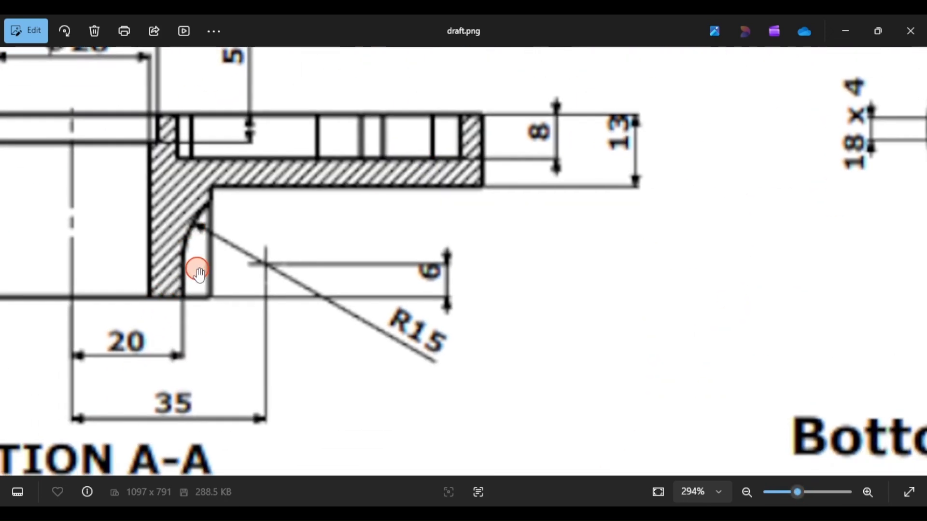
left_click(781, 494)
key("alt+Tab")
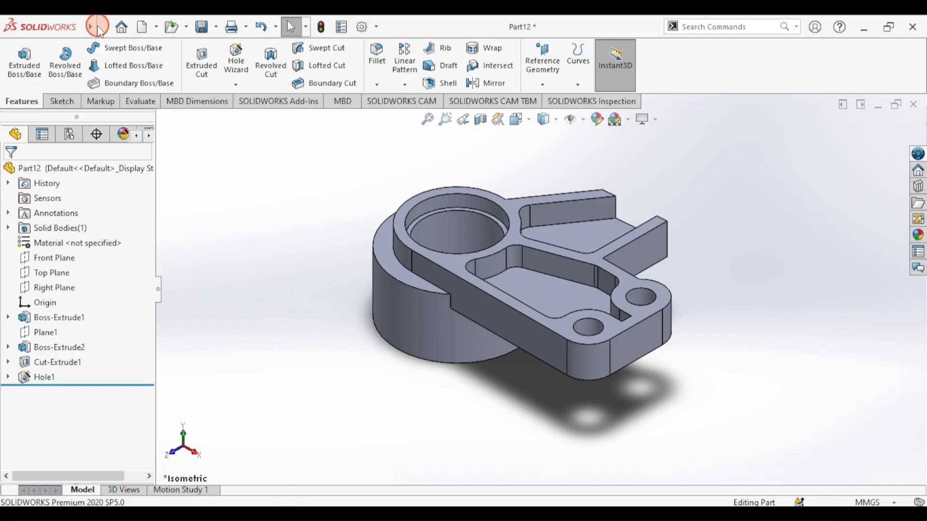
- Start a new sketch on the Front Plane
left_click(50, 98)
left_click(21, 65)
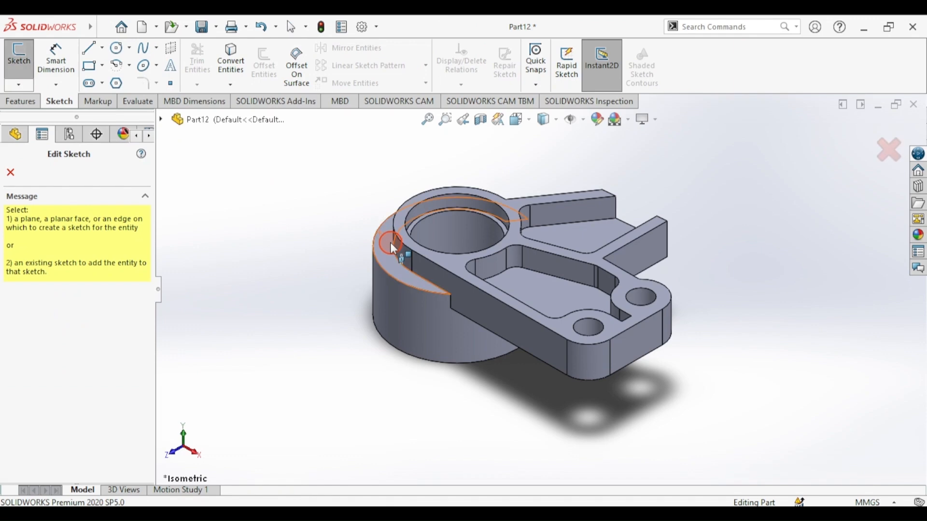
left_click(177, 128)
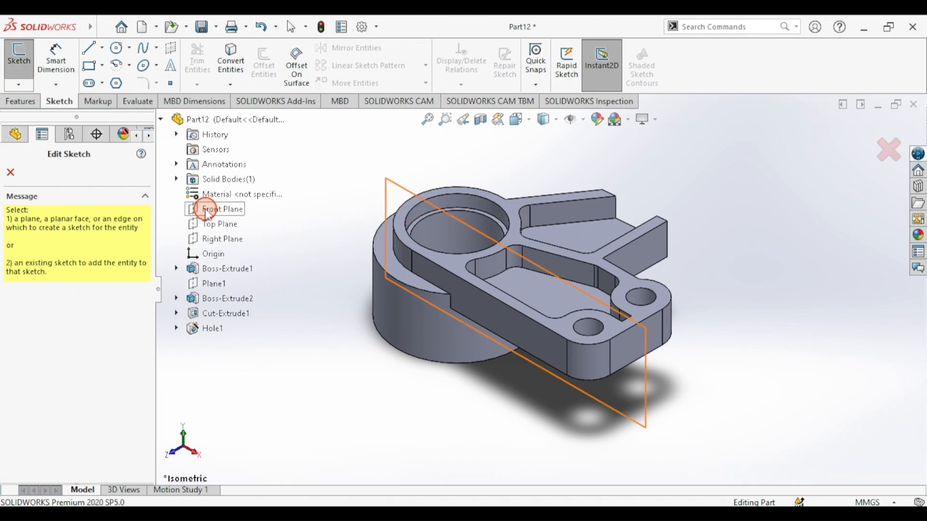
left_click(211, 216)
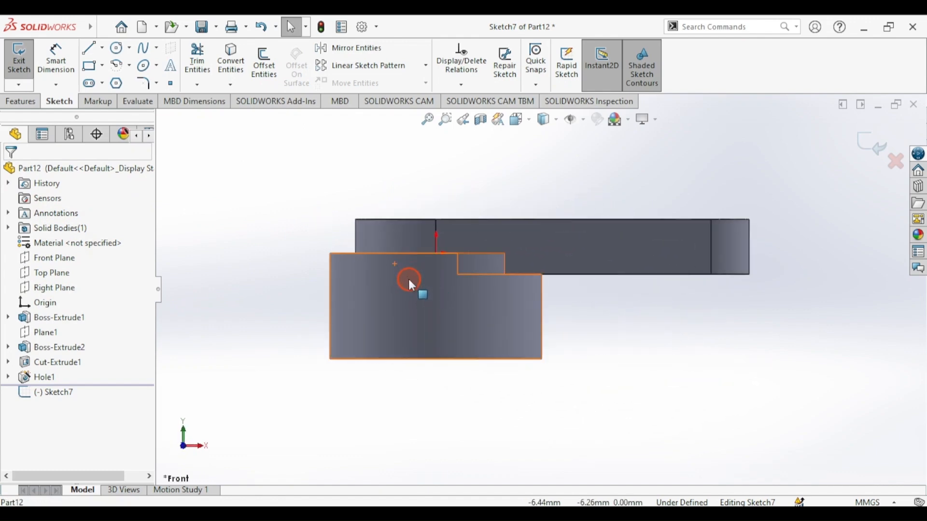
scroll(408, 279, "down", 5)
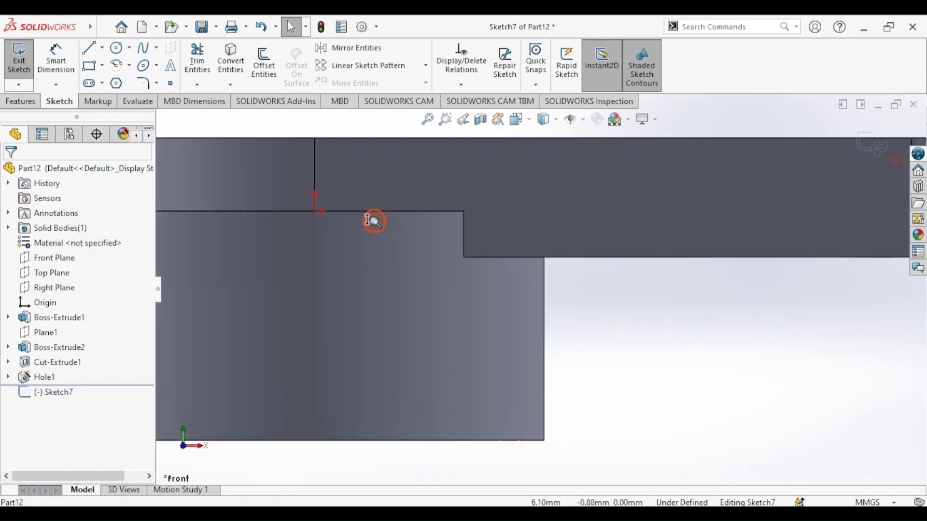
- Draw the profile's bottom line, vertical line, arc to the step corner, and right edge
left_click(88, 48)
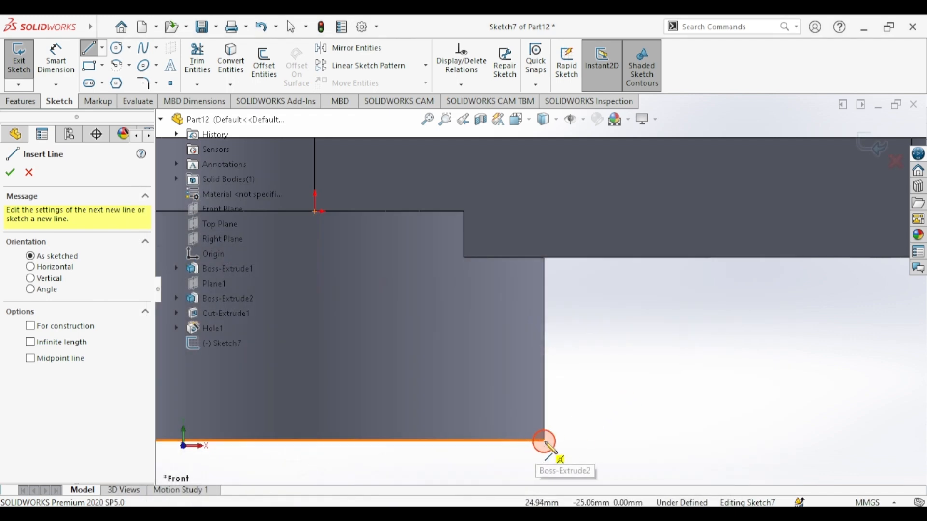
left_click(544, 441)
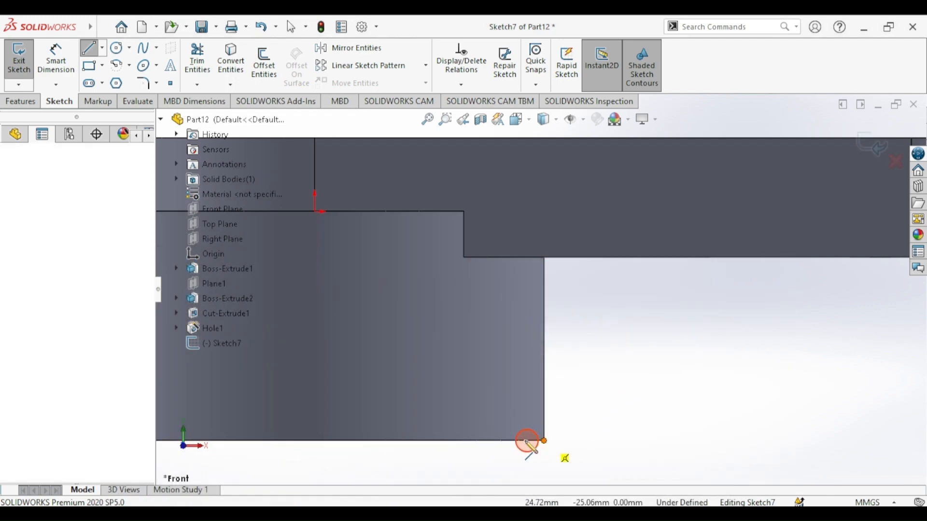
left_click(475, 440)
left_click(474, 346)
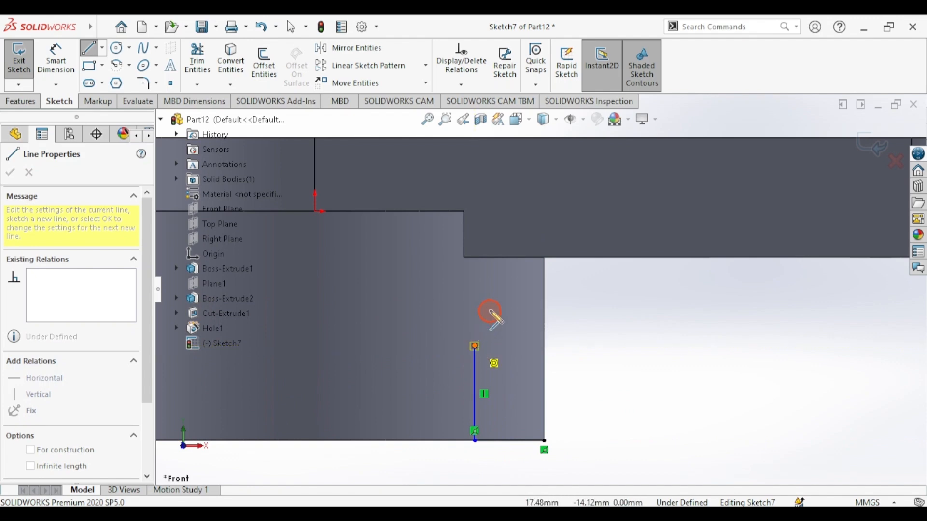
left_click(544, 277)
left_click(544, 440)
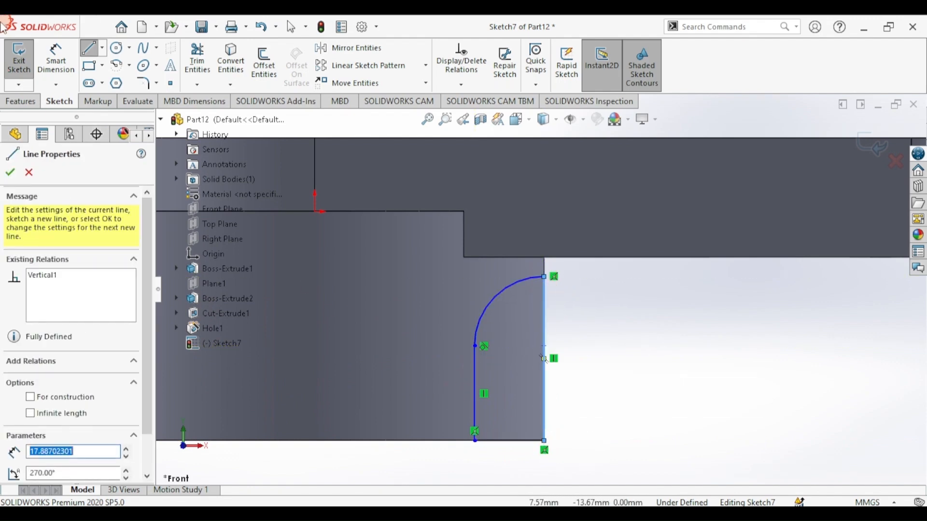
left_click(54, 62)
left_click(346, 506)
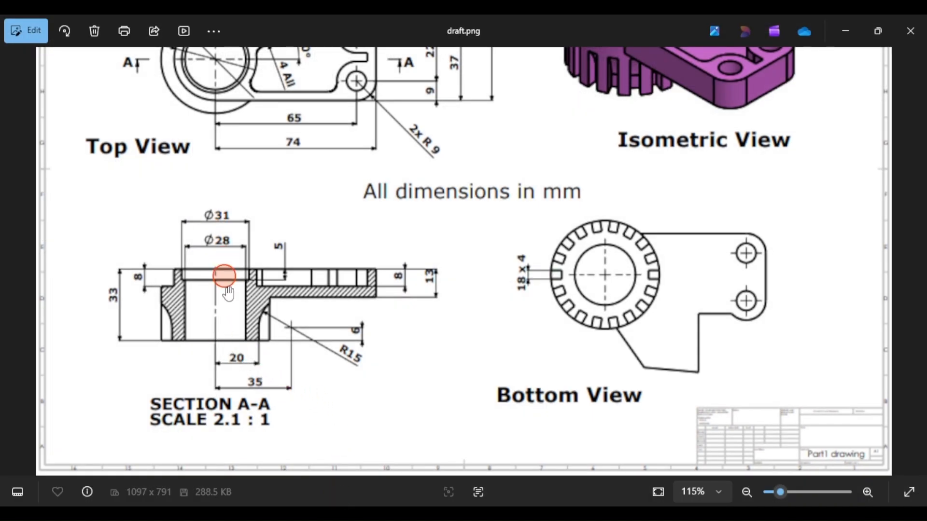
key("alt+Tab")
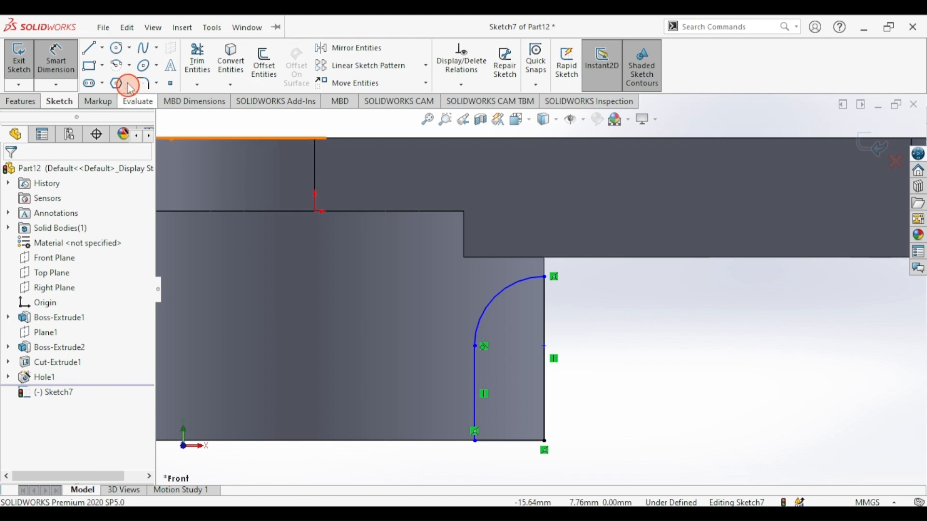
- Draw a vertical construction centreline from the top edge to the bottom edge
left_click(89, 48)
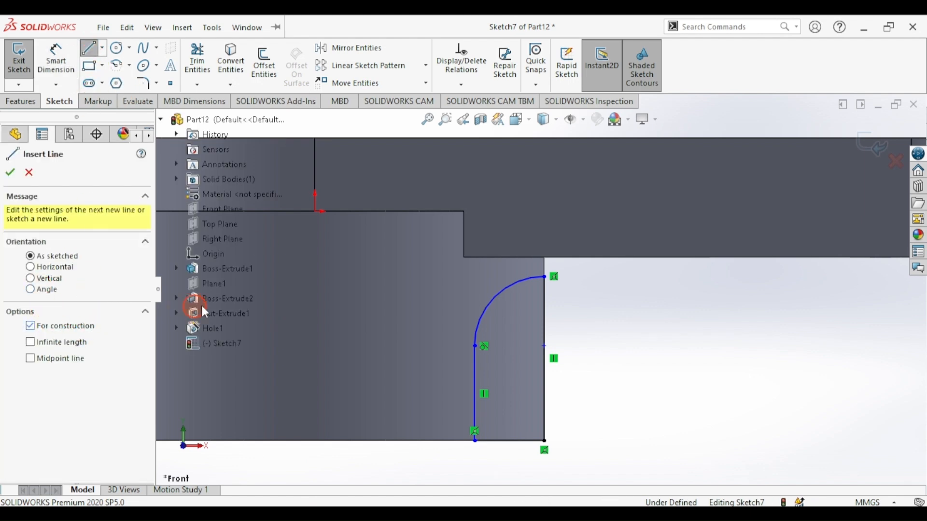
left_click(314, 212)
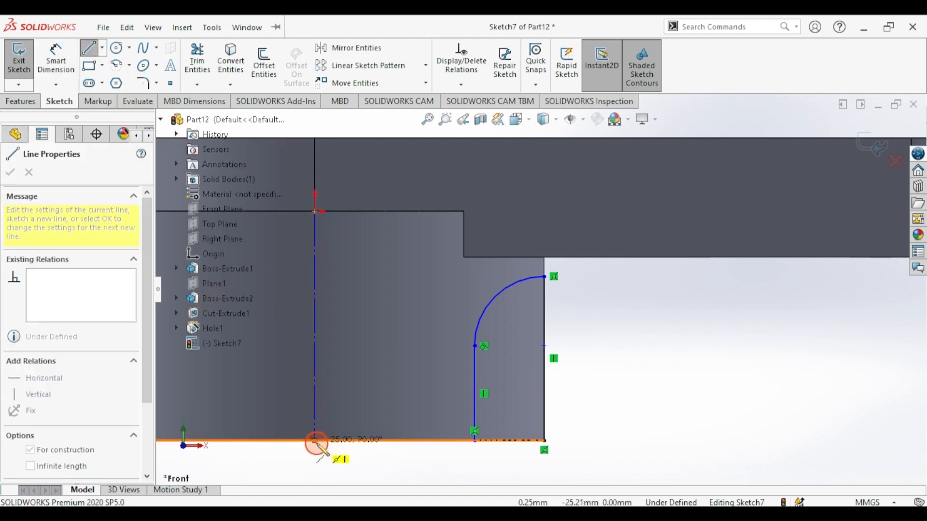
left_click(315, 441)
left_click(88, 47)
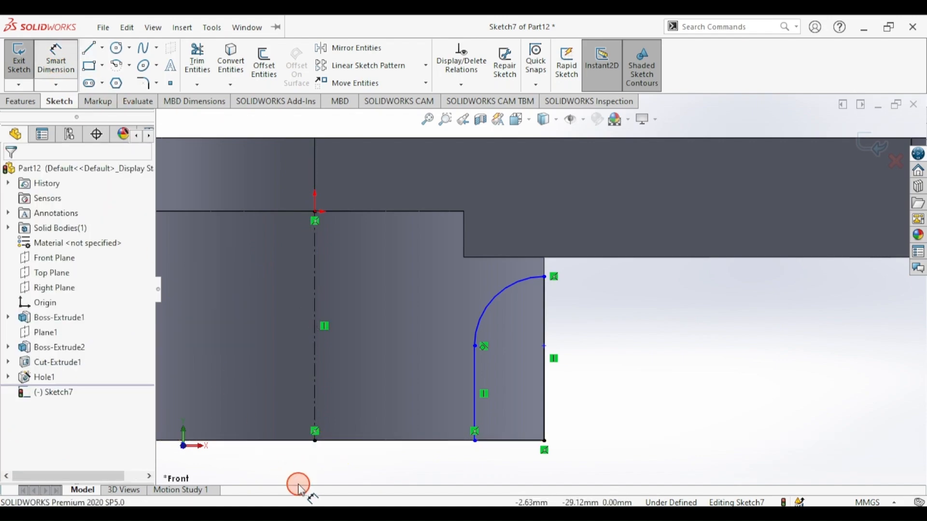
left_click(328, 512)
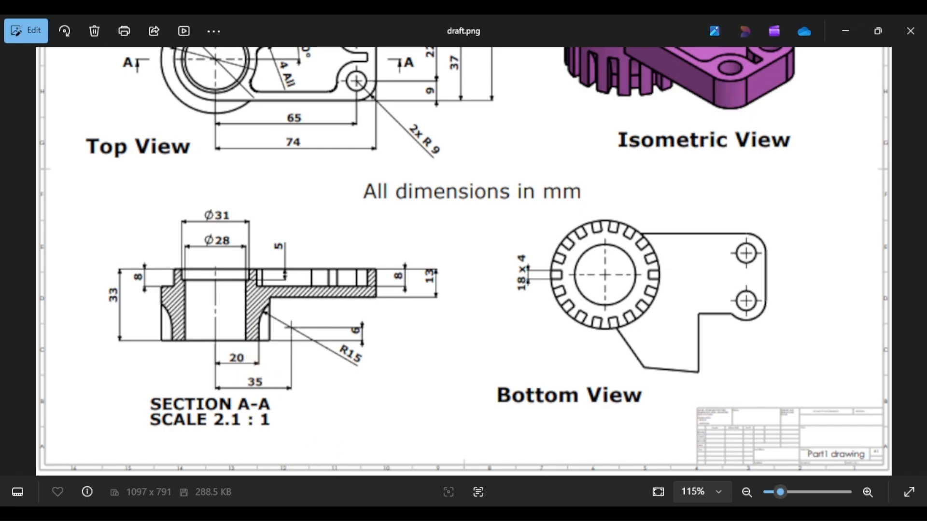
key("alt+Tab")
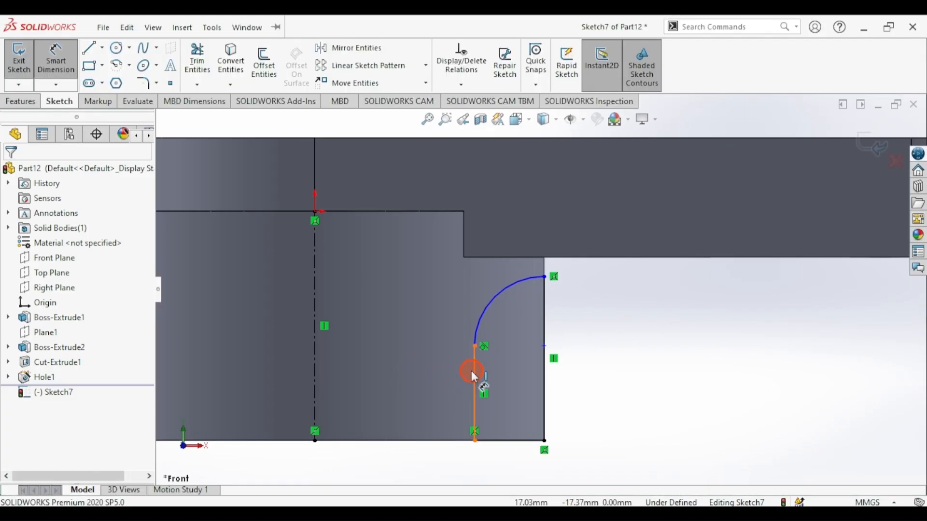
- Dimension the gap between the centreline and the inner vertical line as 20 mm
left_click(471, 370)
left_click(316, 341)
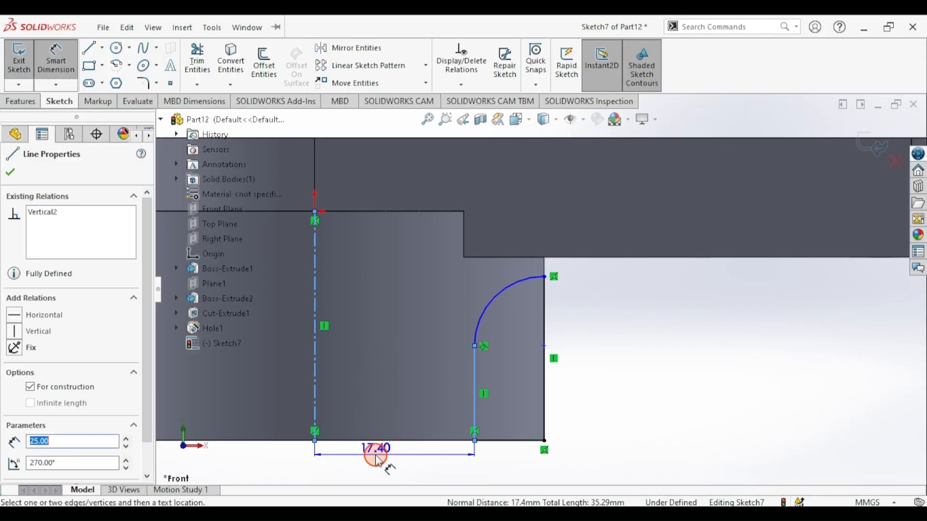
left_click(379, 461)
type("20")
key("Return")
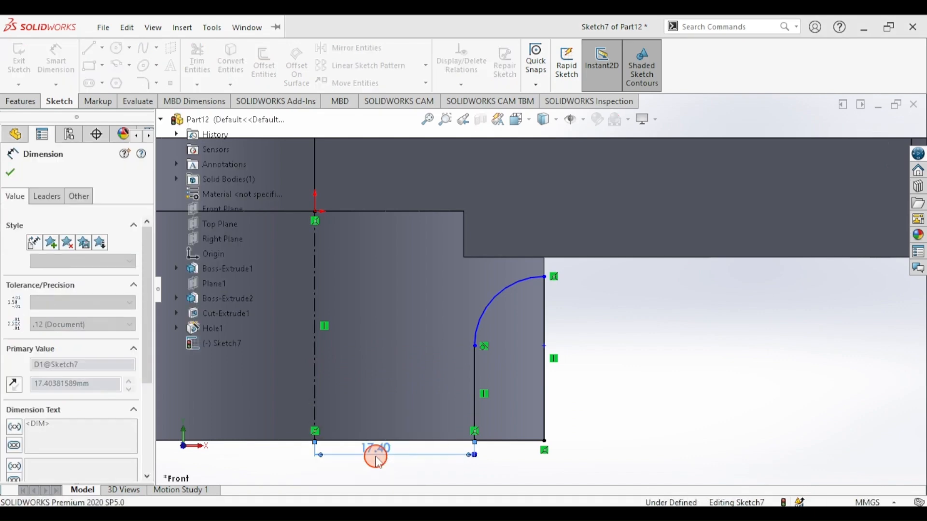
key("alt+Tab")
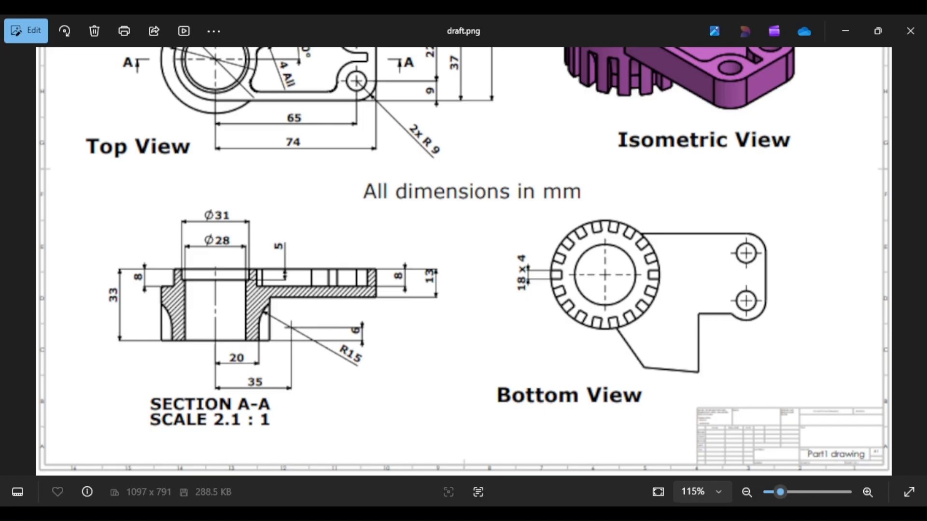
- Review Section A-A on the drawing, then go back to Sketch7 showing 20.00 mm
left_click(287, 331)
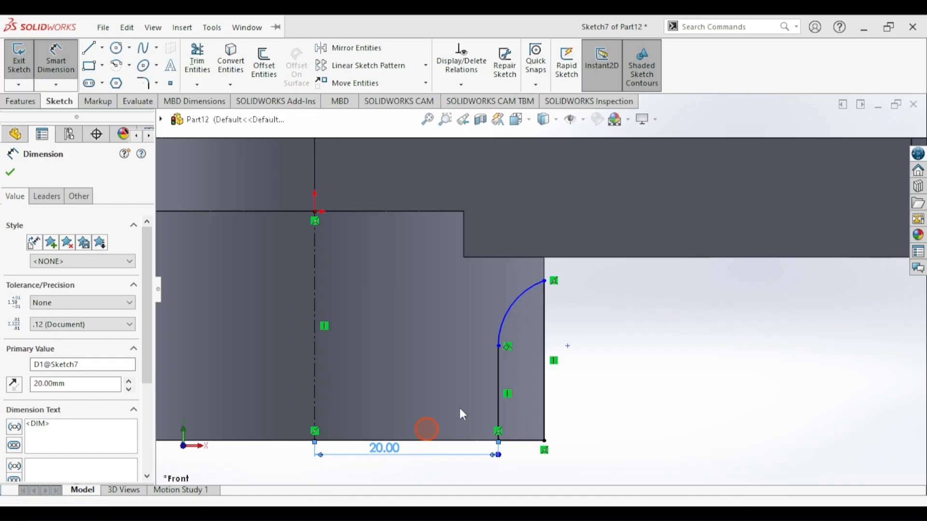
- Dimension the arc's top end point 35 mm from the centreline
left_click(569, 346)
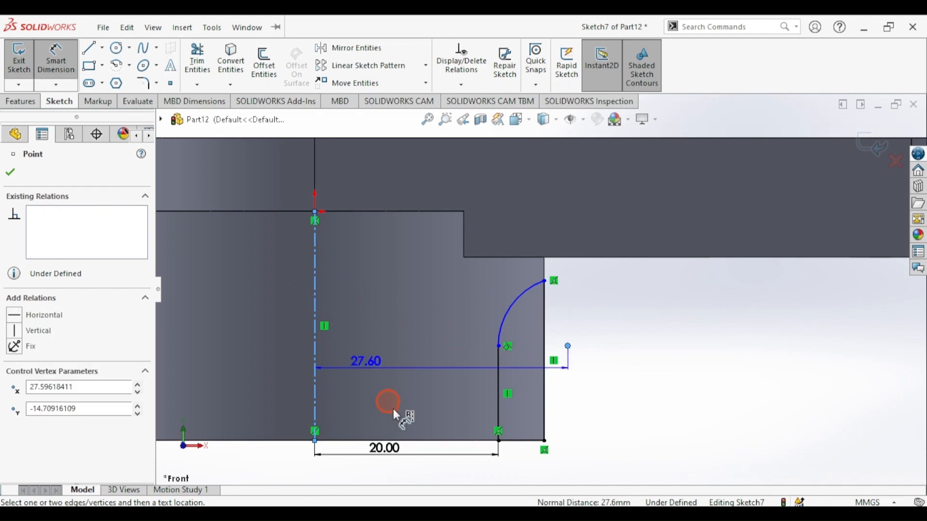
left_click(422, 477)
type("35")
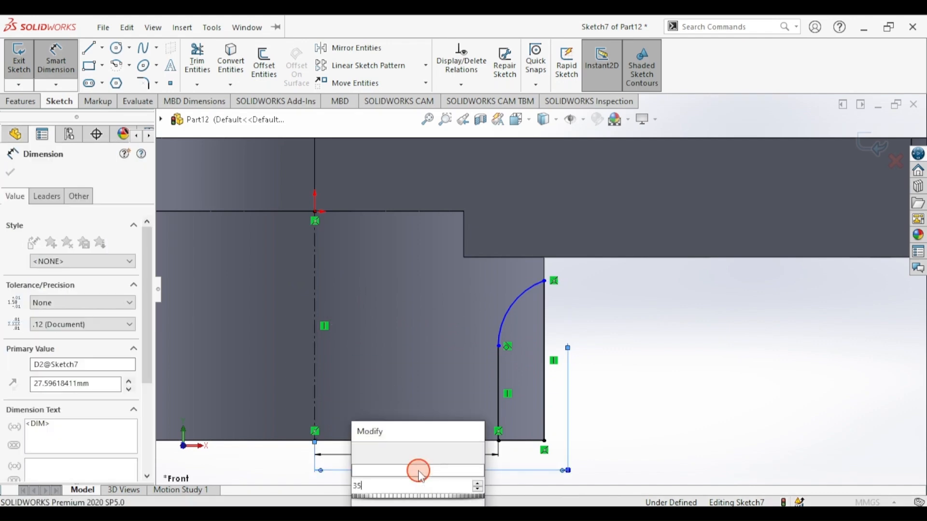
key("Return")
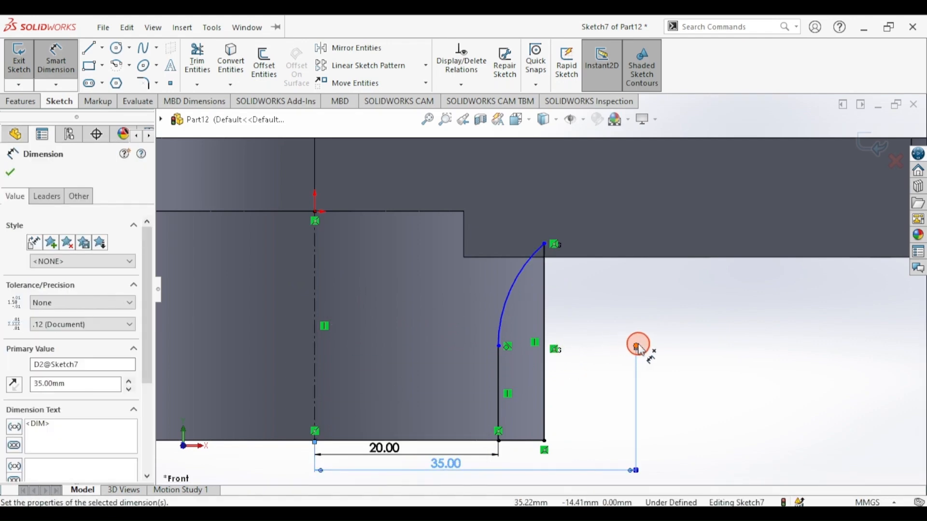
left_click(638, 347)
key("Escape")
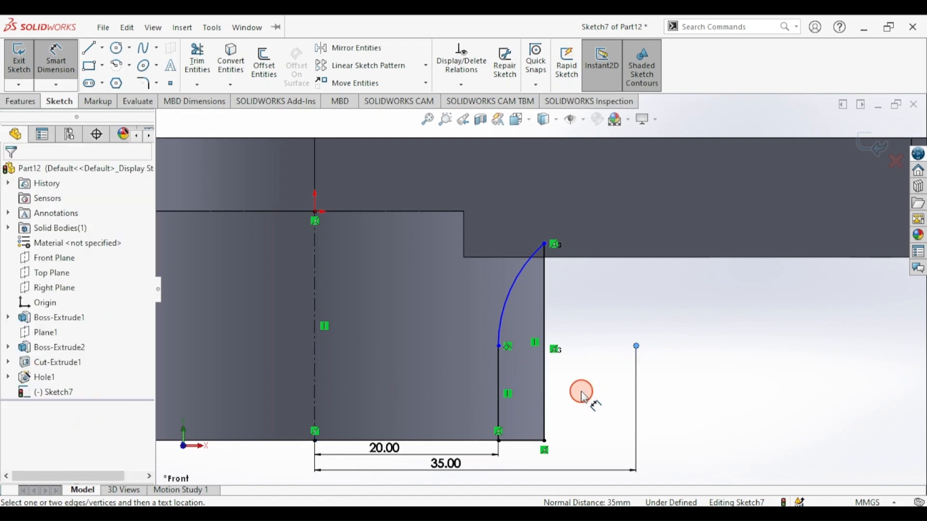
- Set the groove rectangle's height above the bottom edge to 6 mm, fully defining Sketch7
left_click(529, 443)
left_click(637, 346)
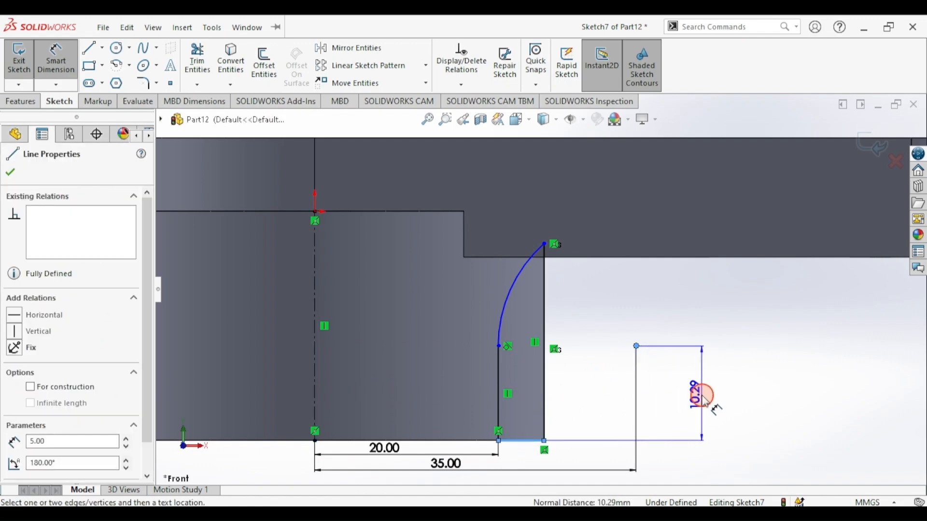
left_click(703, 396)
type("6")
key("Return")
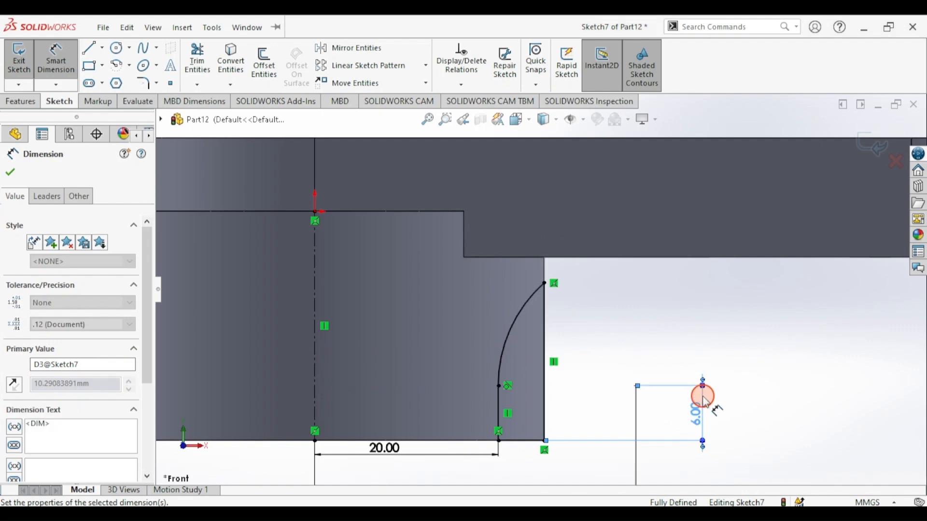
left_click(6, 166)
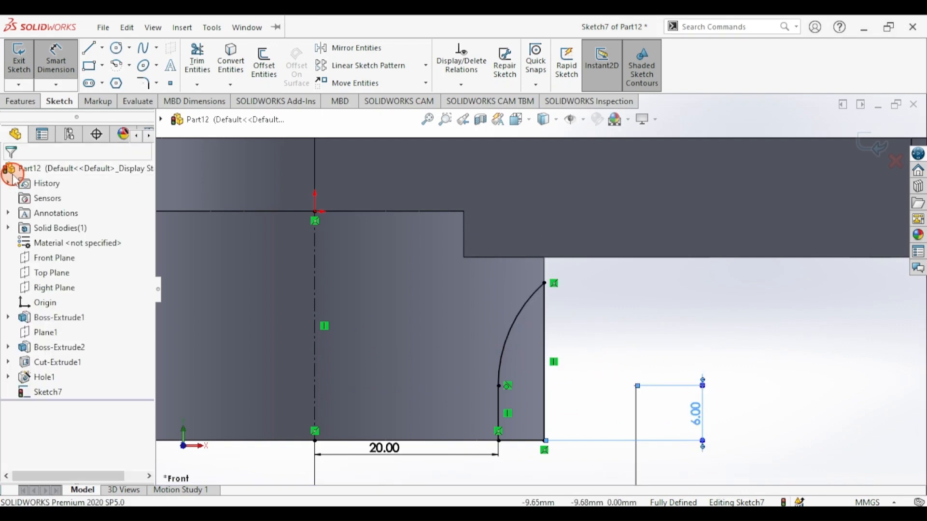
left_click(29, 104)
- Extrude-cut the groove sketch Mid Plane at 4 mm depth, creating Cut-Extrude2
left_click(201, 65)
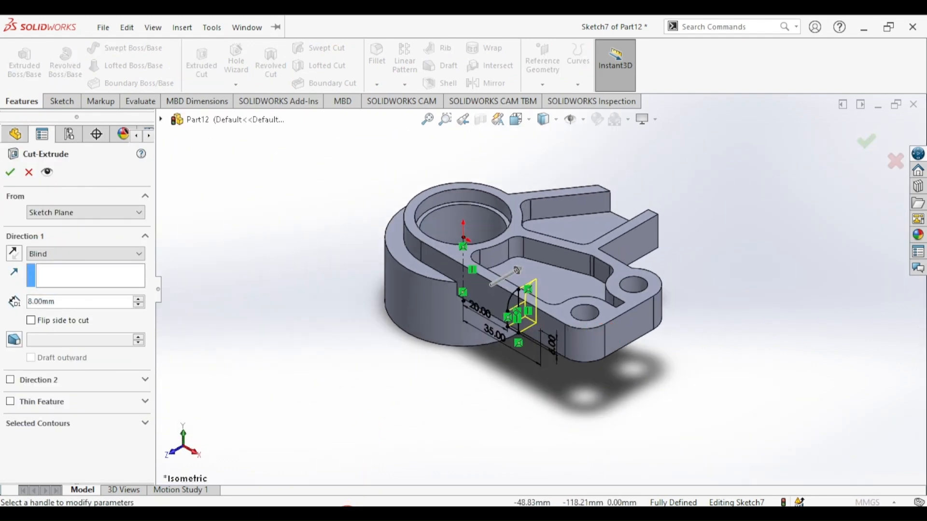
left_click(347, 514)
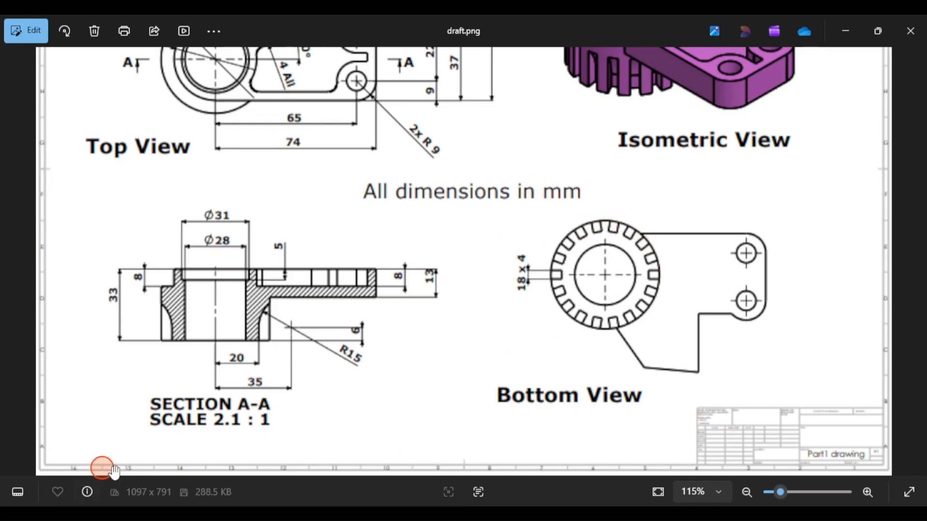
left_click(319, 510)
double_click(51, 304)
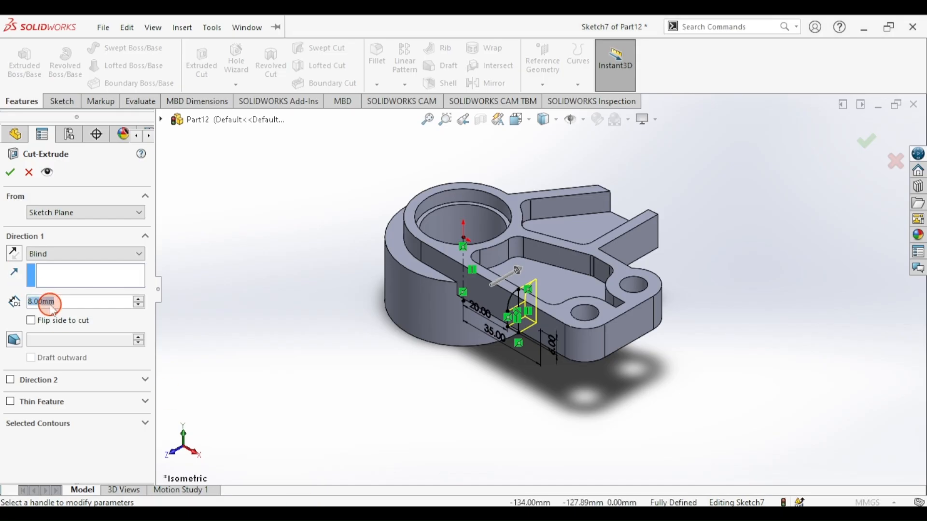
type("4")
key("Return")
left_click(46, 254)
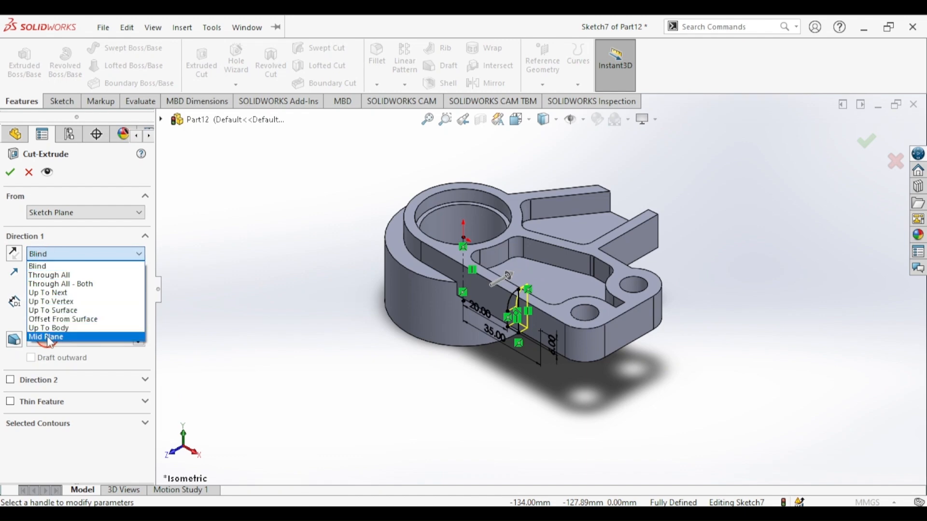
left_click(47, 337)
left_click(10, 172)
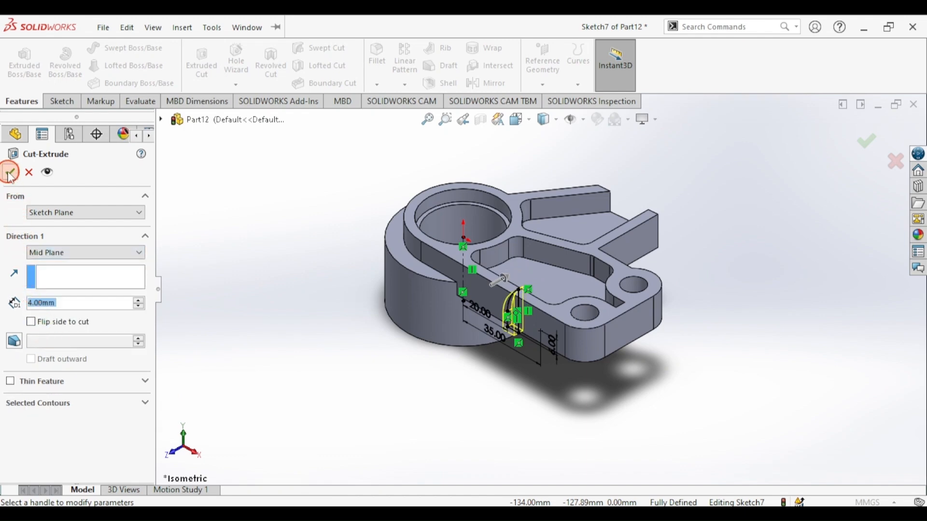
left_click(287, 220)
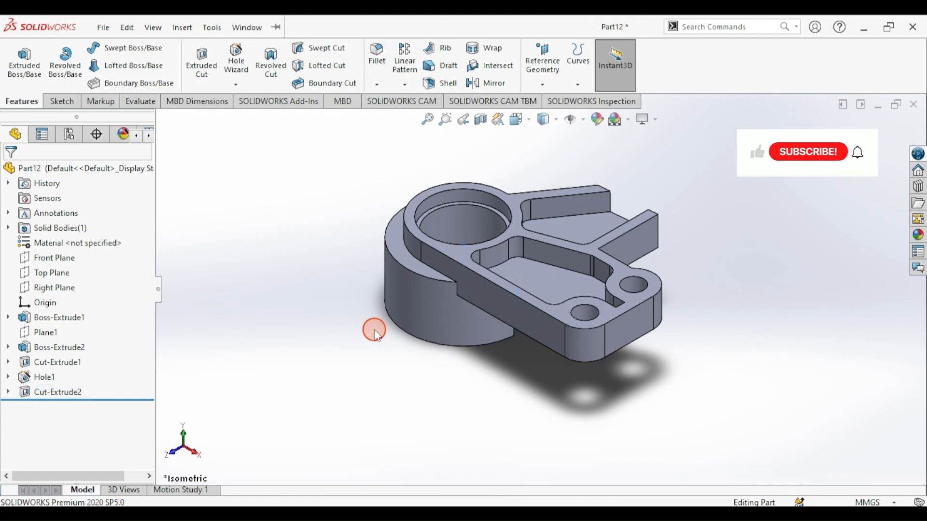
middle_click_drag(375, 327, 323, 247)
- Circular-pattern Cut-Extrude2 18 times over 360° about the boss's outer face
key("ctrl+7")
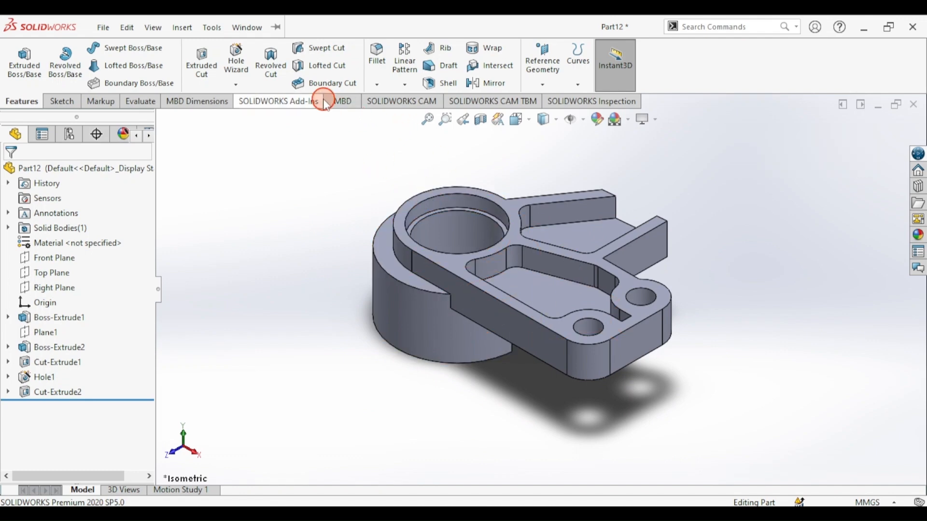
left_click(400, 87)
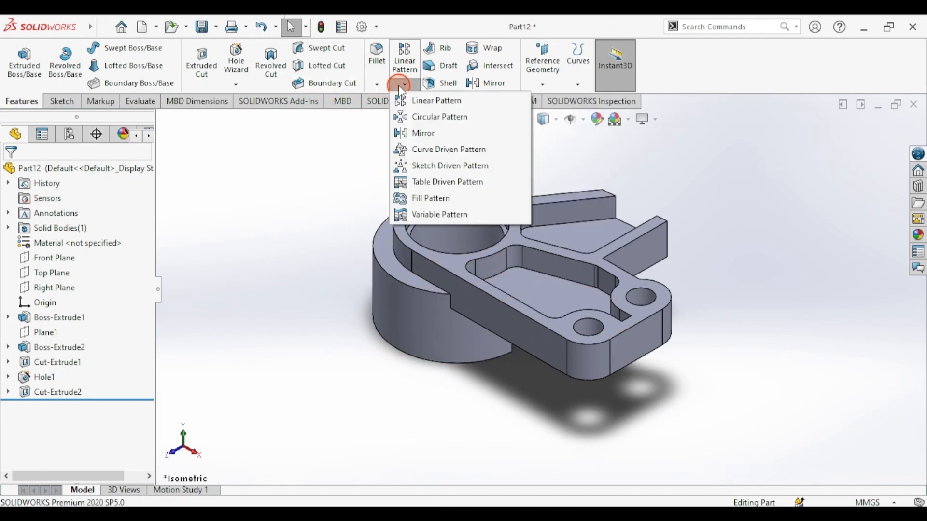
left_click(419, 119)
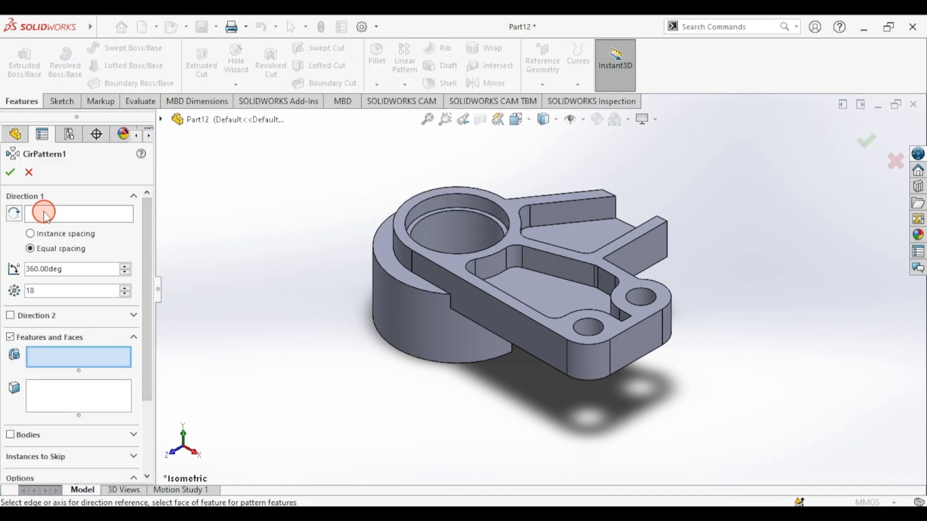
left_click(45, 214)
middle_click_drag(410, 352, 368, 301)
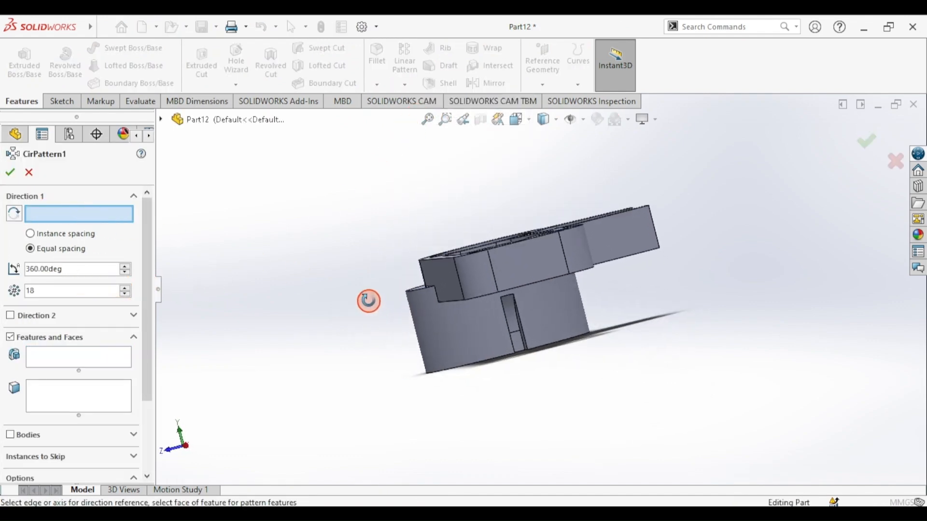
middle_click_drag(431, 326, 399, 311)
left_click(400, 314)
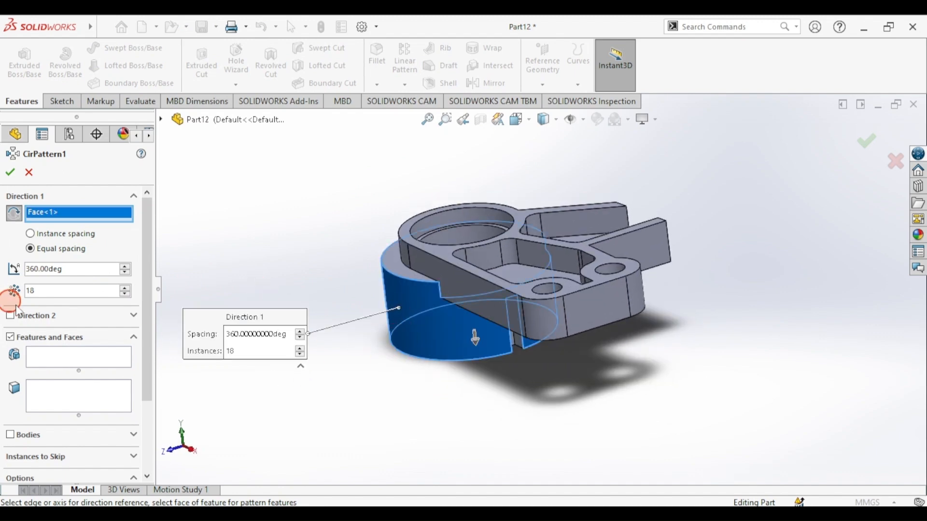
left_click(56, 358)
middle_click_drag(362, 399, 543, 333)
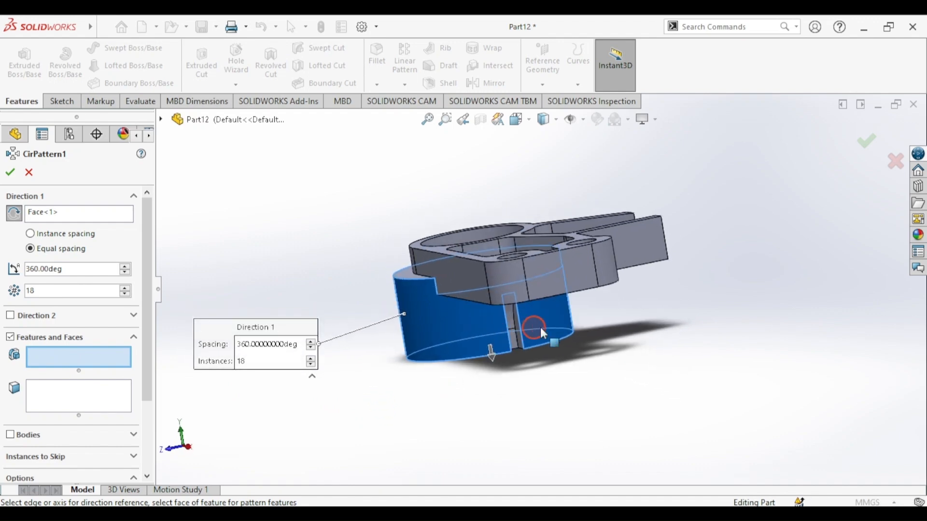
left_click(507, 331)
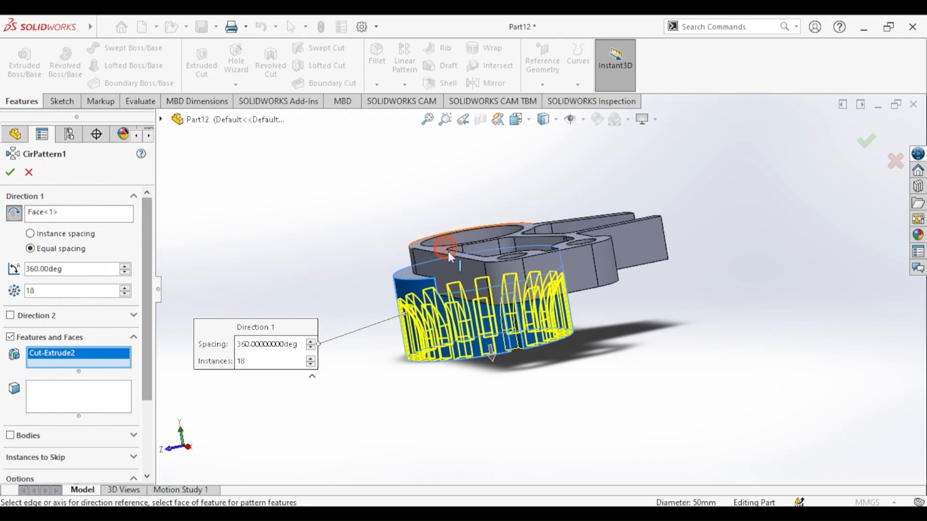
middle_click_drag(410, 256, 411, 289)
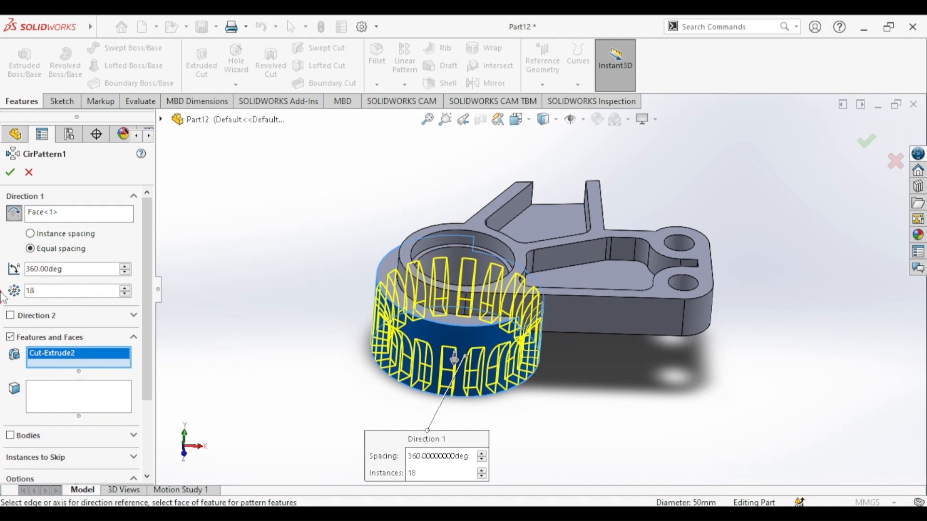
left_click(10, 173)
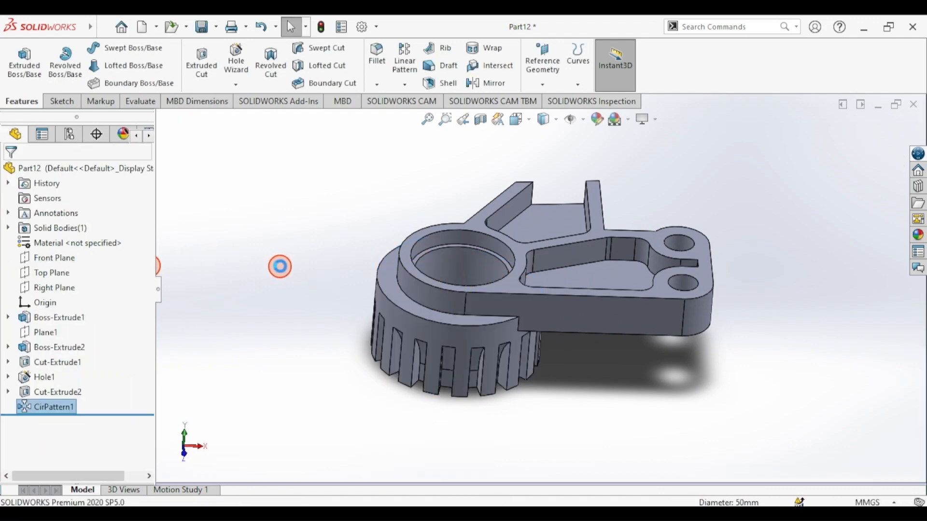
- Apply the magenta swatch from the standard palette to the whole part
key("ctrl+7")
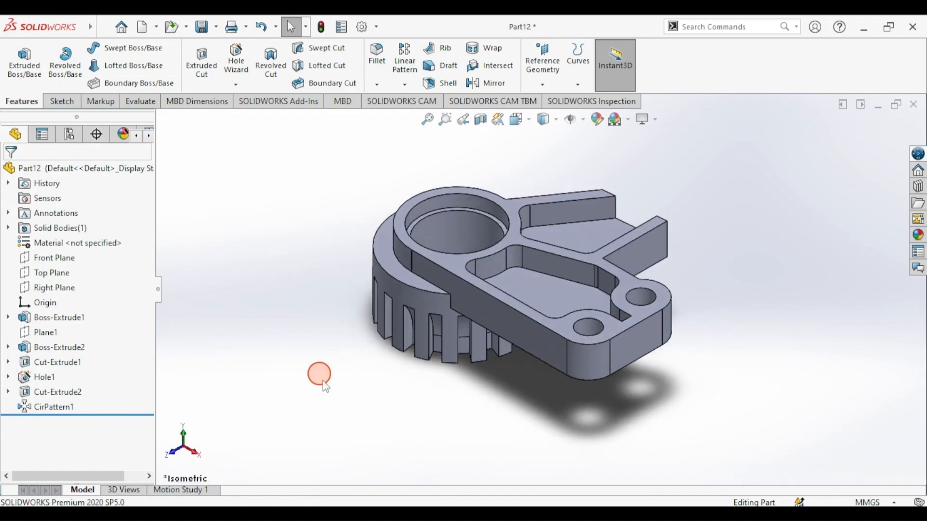
left_click(355, 514)
scroll(370, 308, "down", 3)
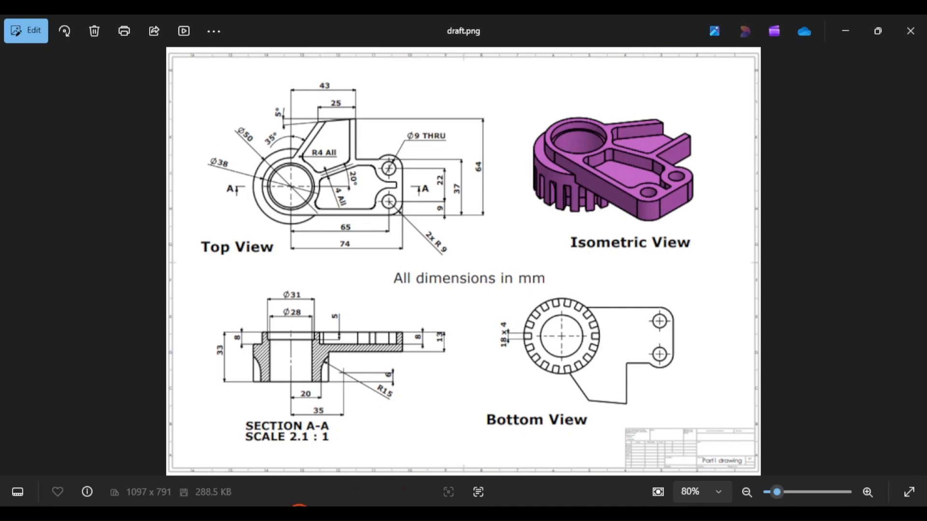
left_click(300, 511)
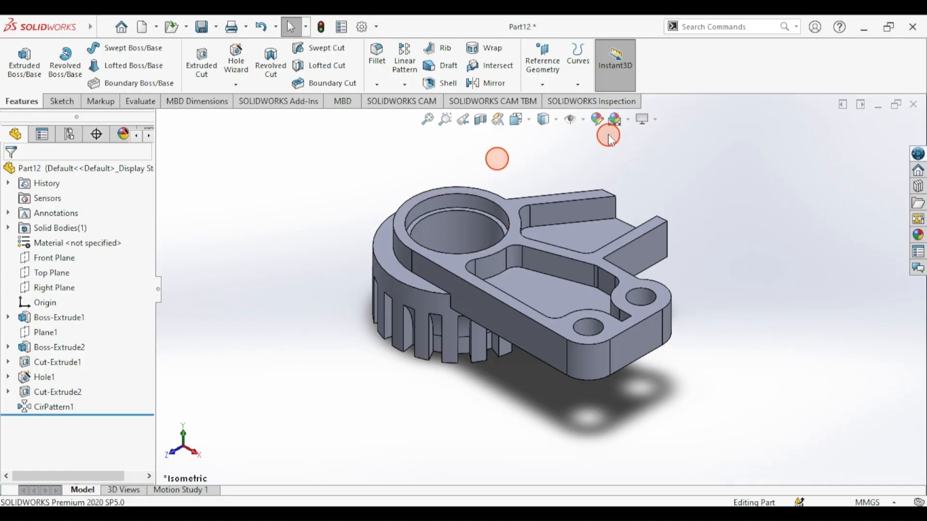
left_click(599, 121)
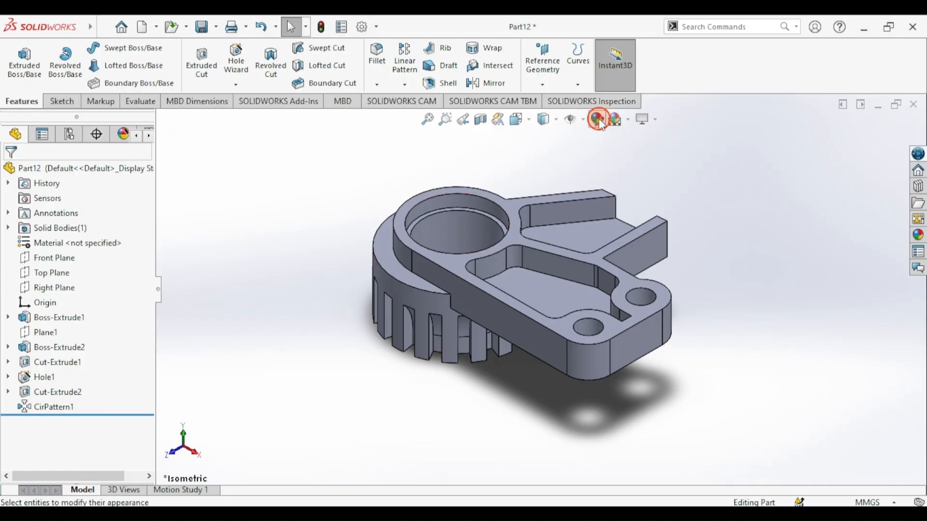
left_click_drag(151, 267, 153, 308)
left_click(98, 359)
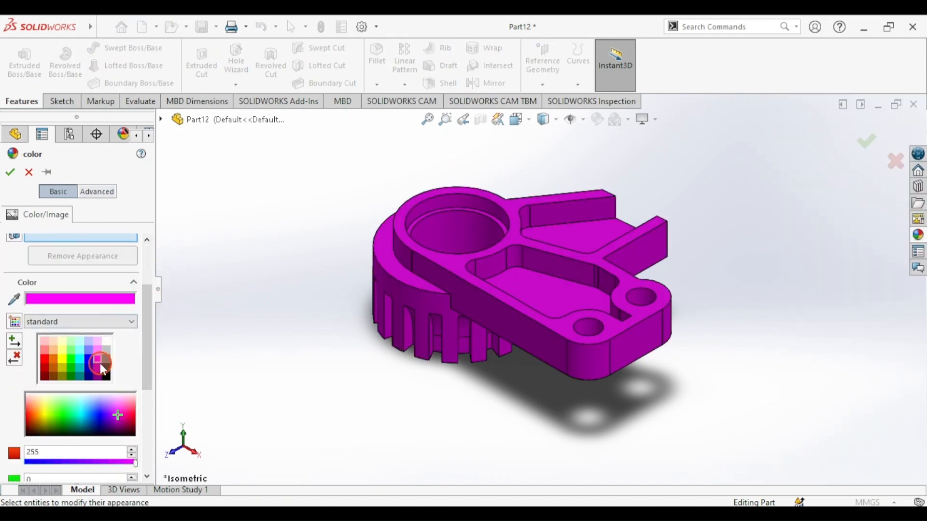
left_click(10, 172)
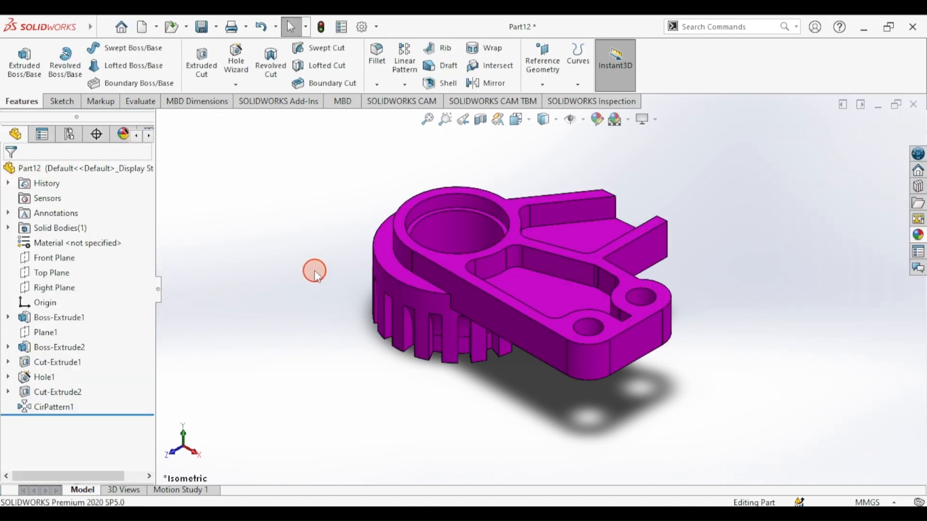